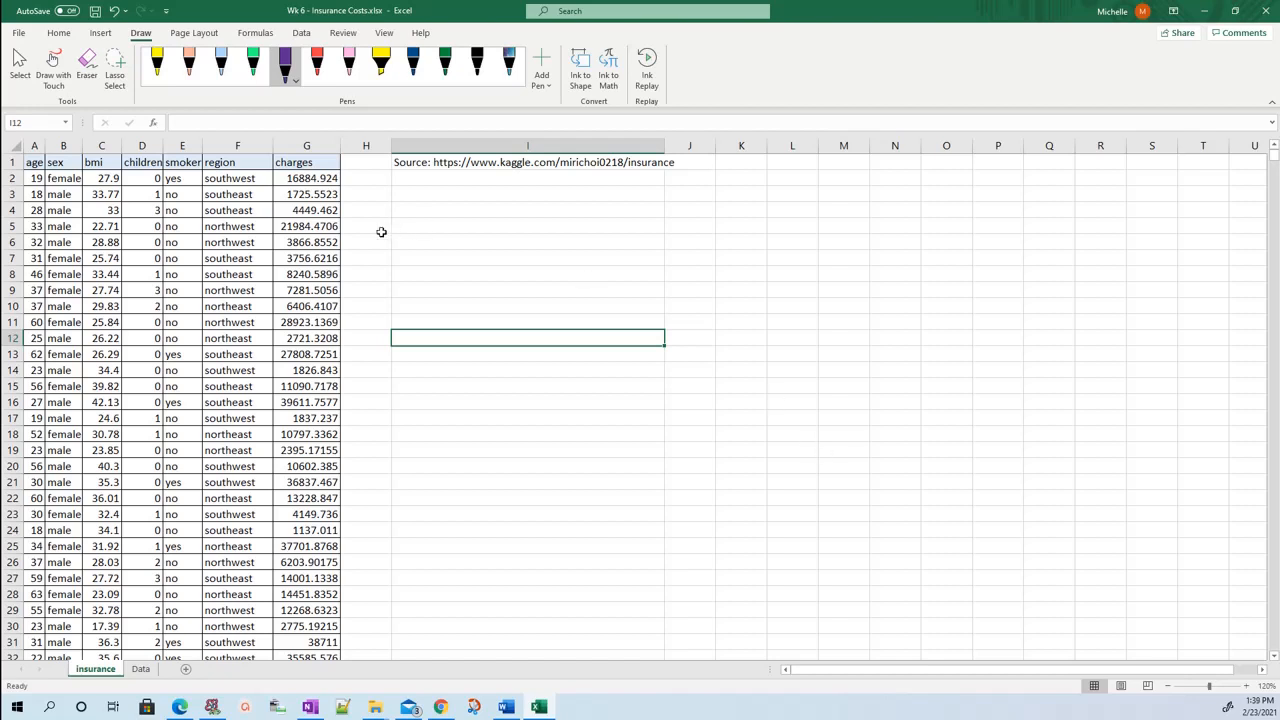
Examine the charges, age, sex and region data and the source note on the insurance sheet.
drag(320, 179, 314, 417)
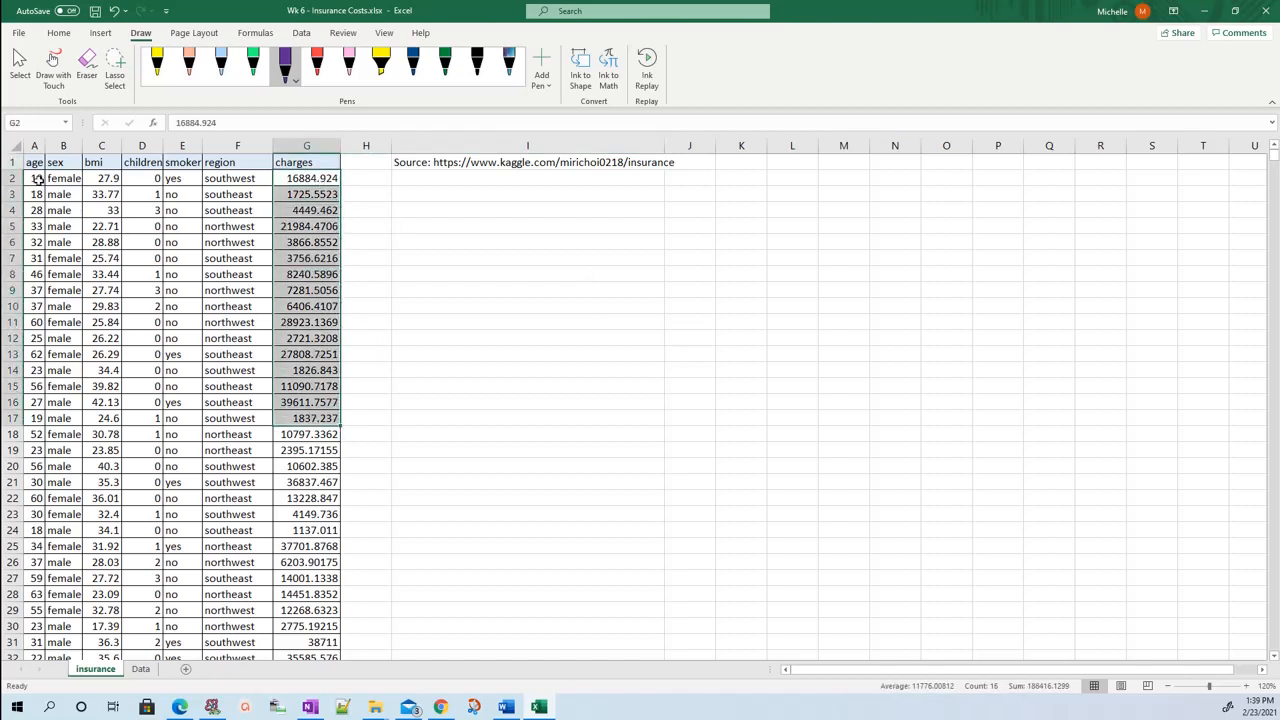
drag(36, 178, 36, 242)
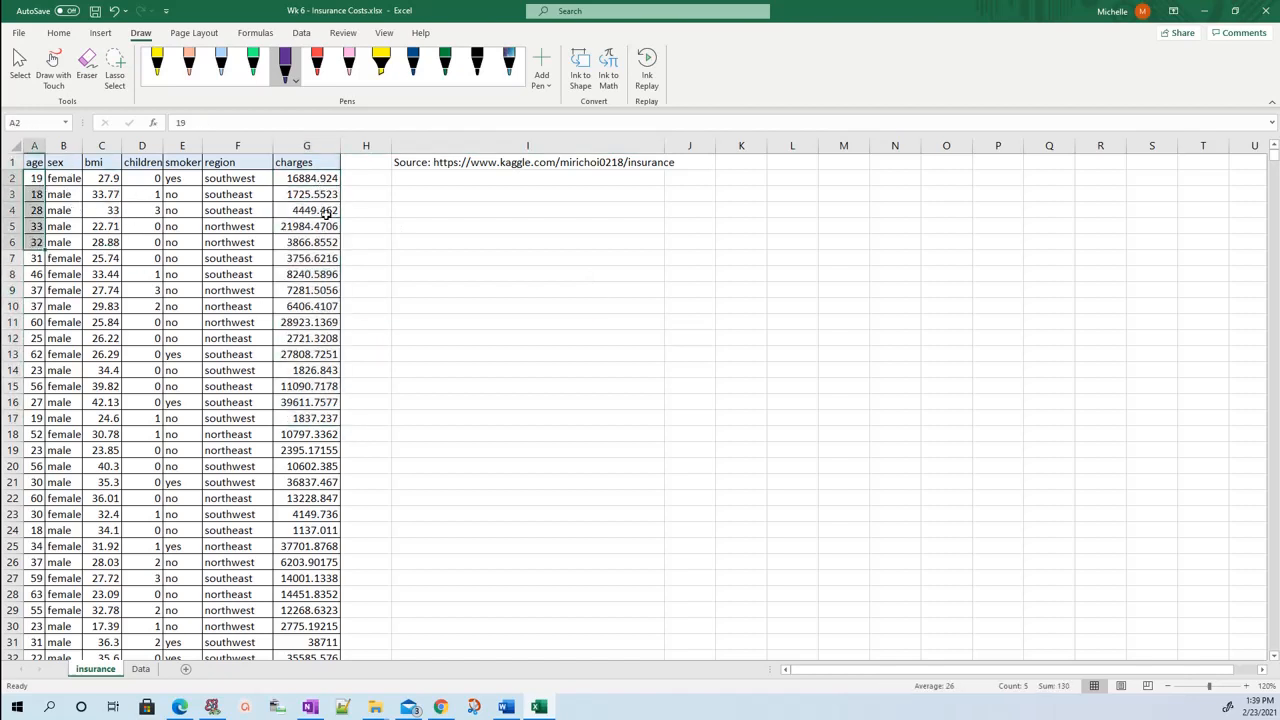
click(405, 165)
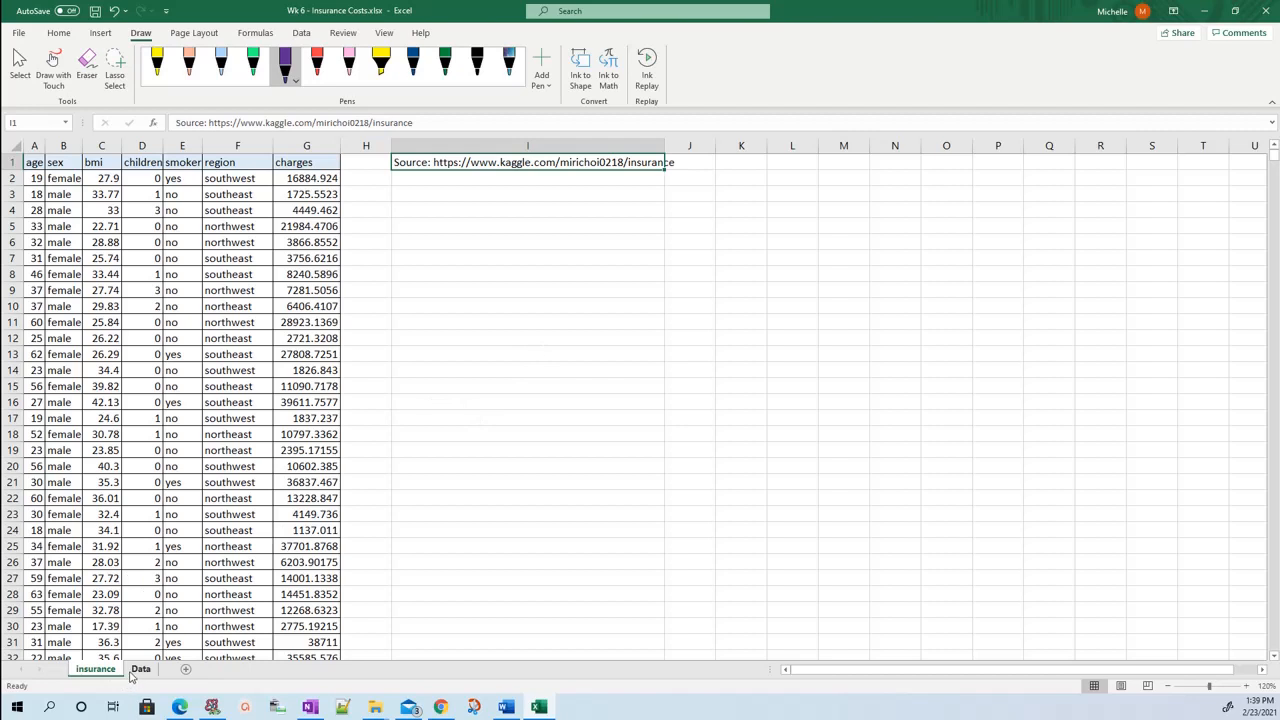
click(76, 321)
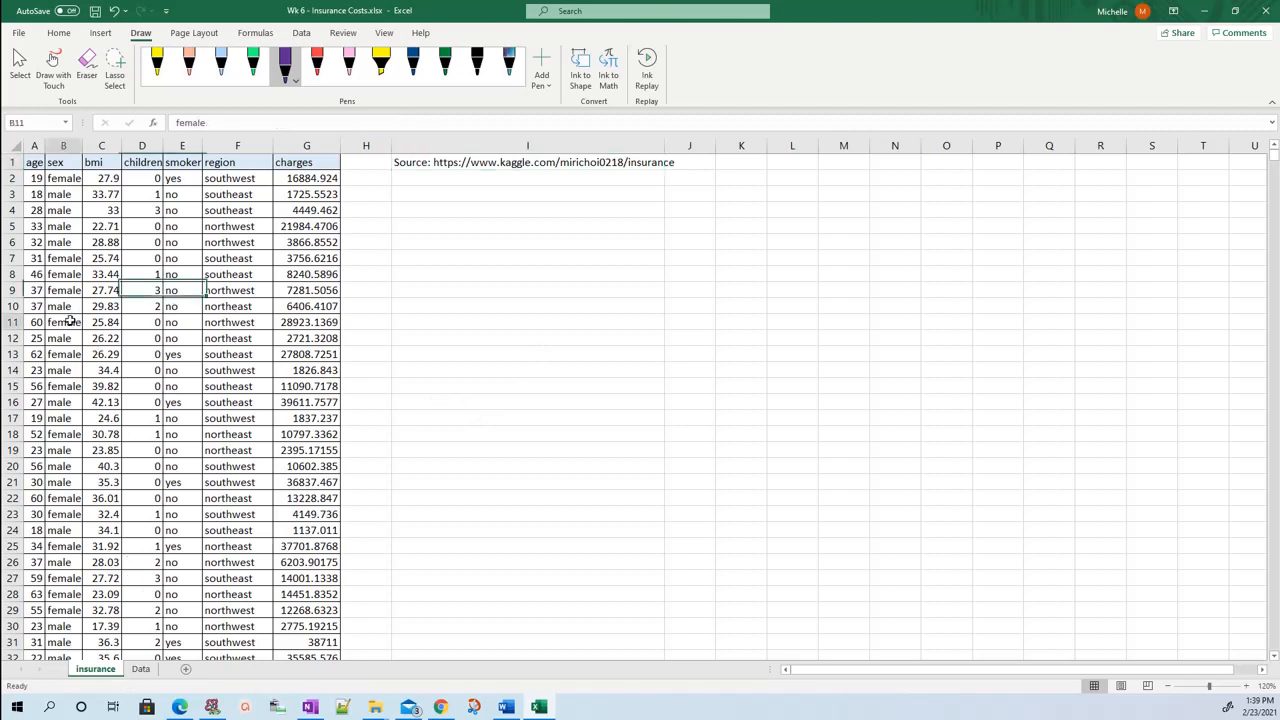
click(66, 180)
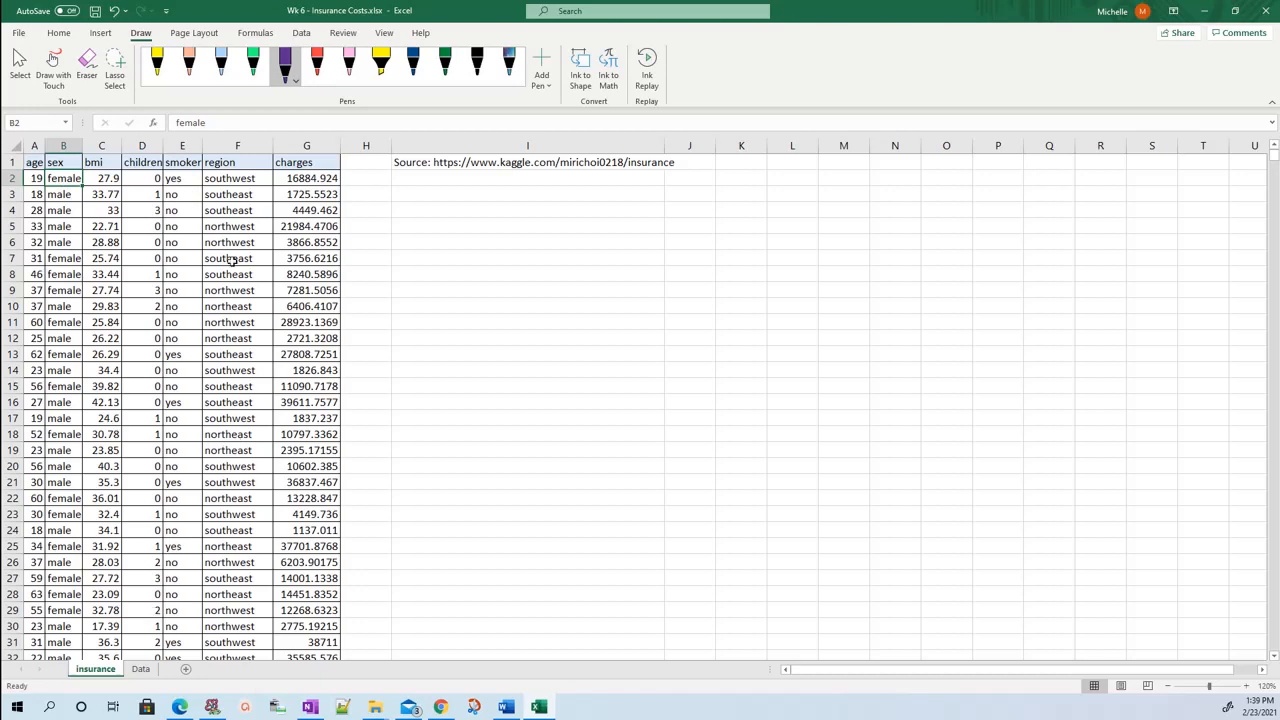
click(236, 184)
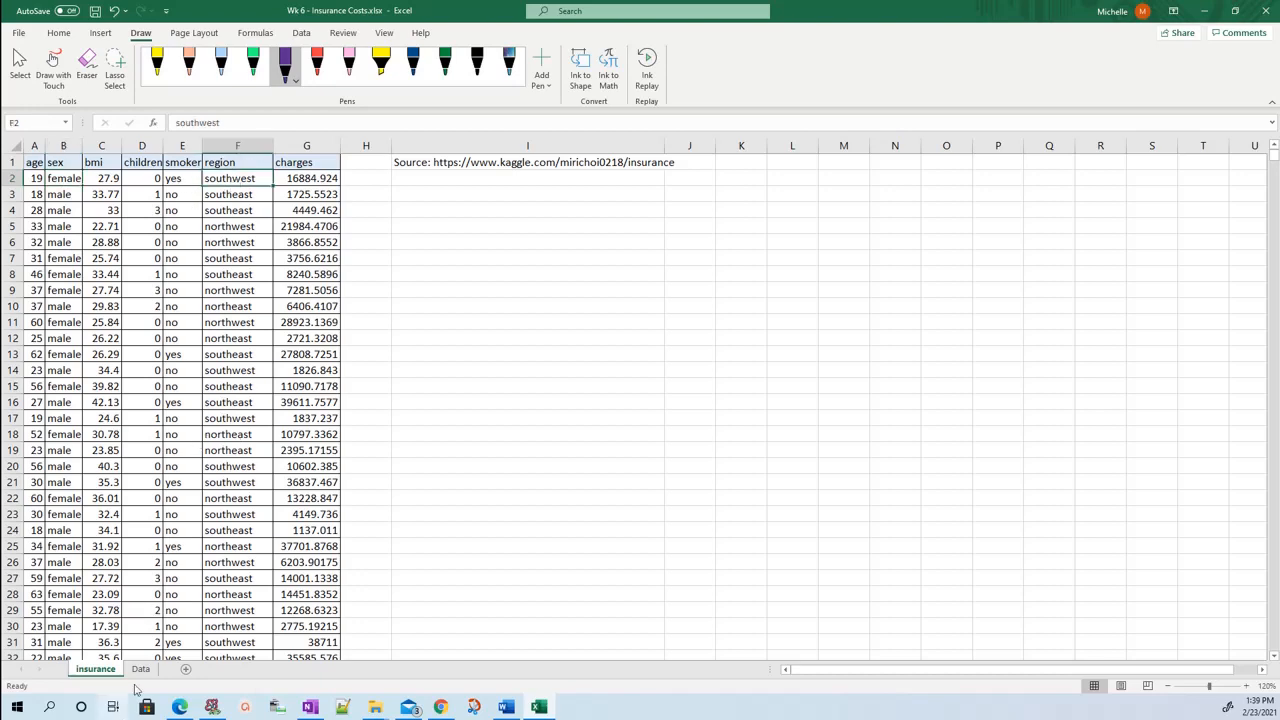
Go to the Data sheet and examine the charges (Y), age (X1) and bmi (X2) columns.
click(141, 669)
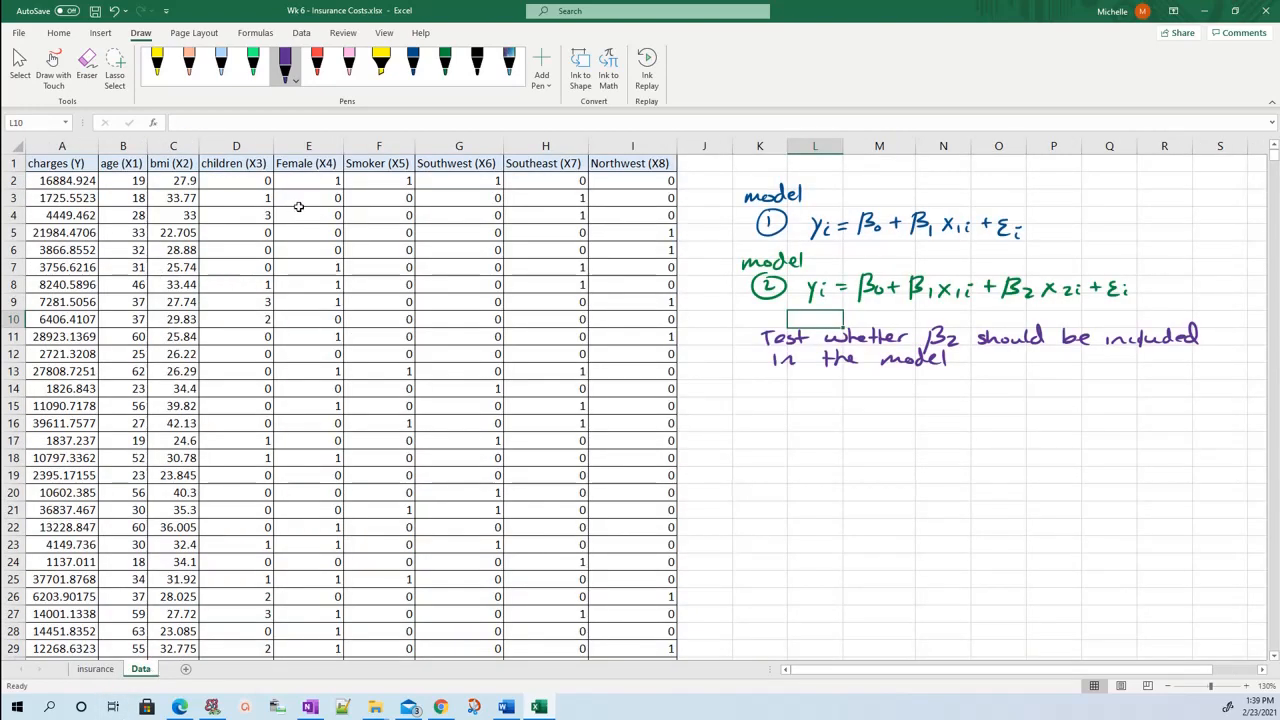
click(140, 163)
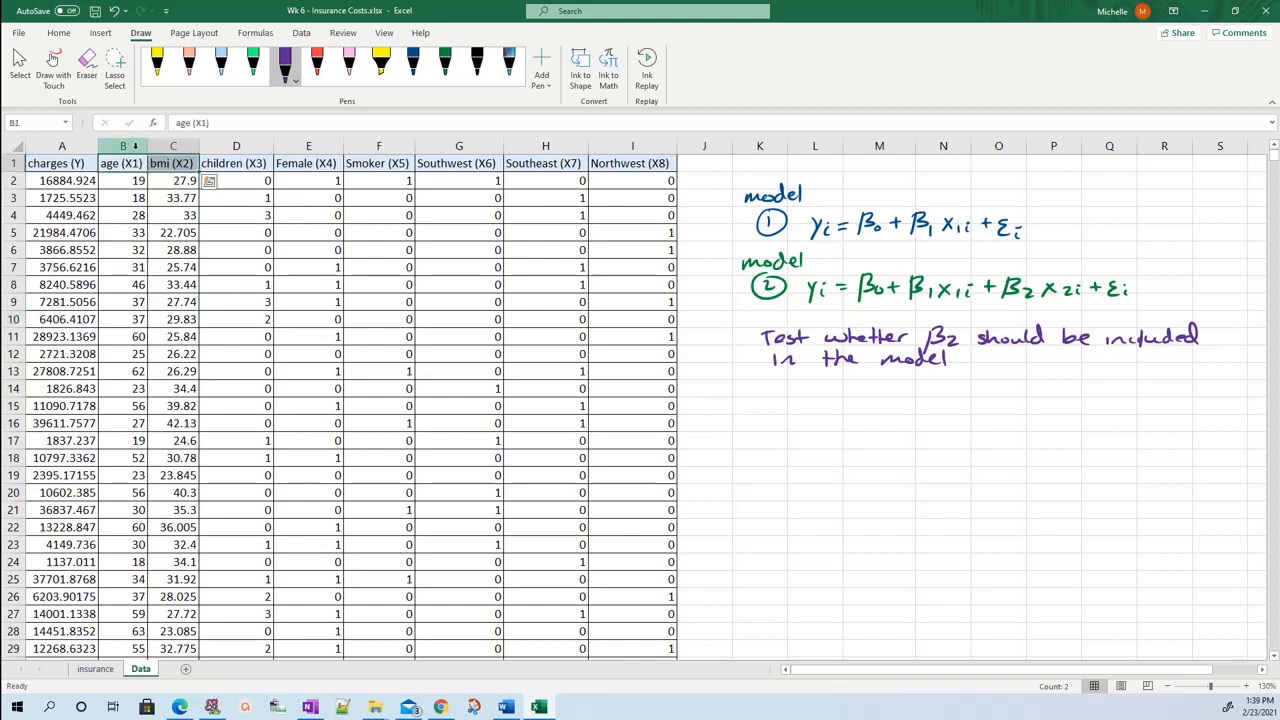
drag(128, 147, 172, 142)
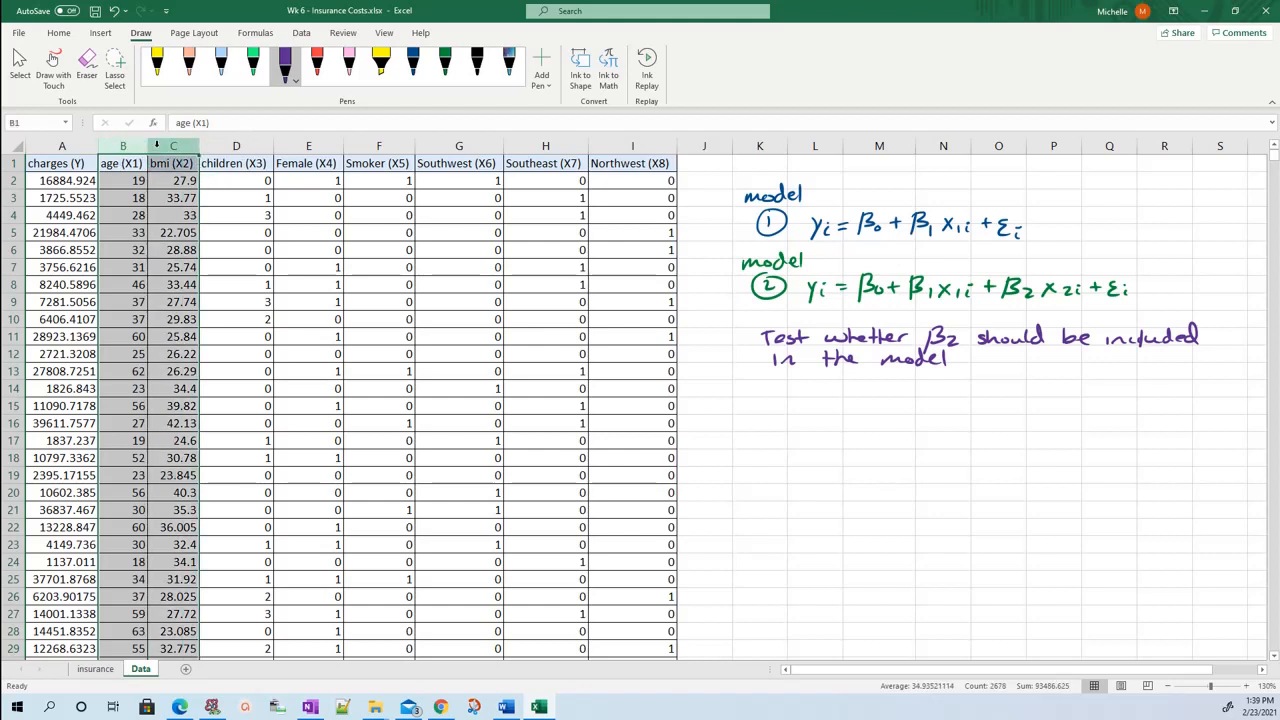
click(76, 150)
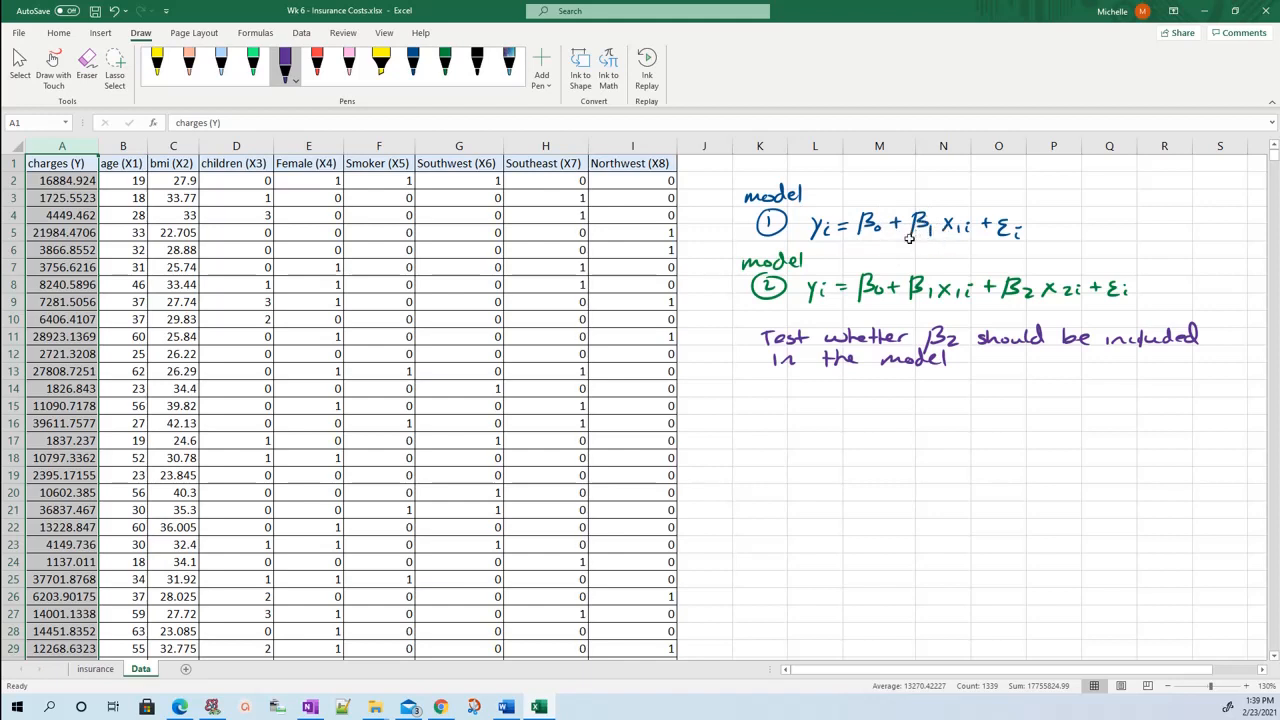
click(123, 146)
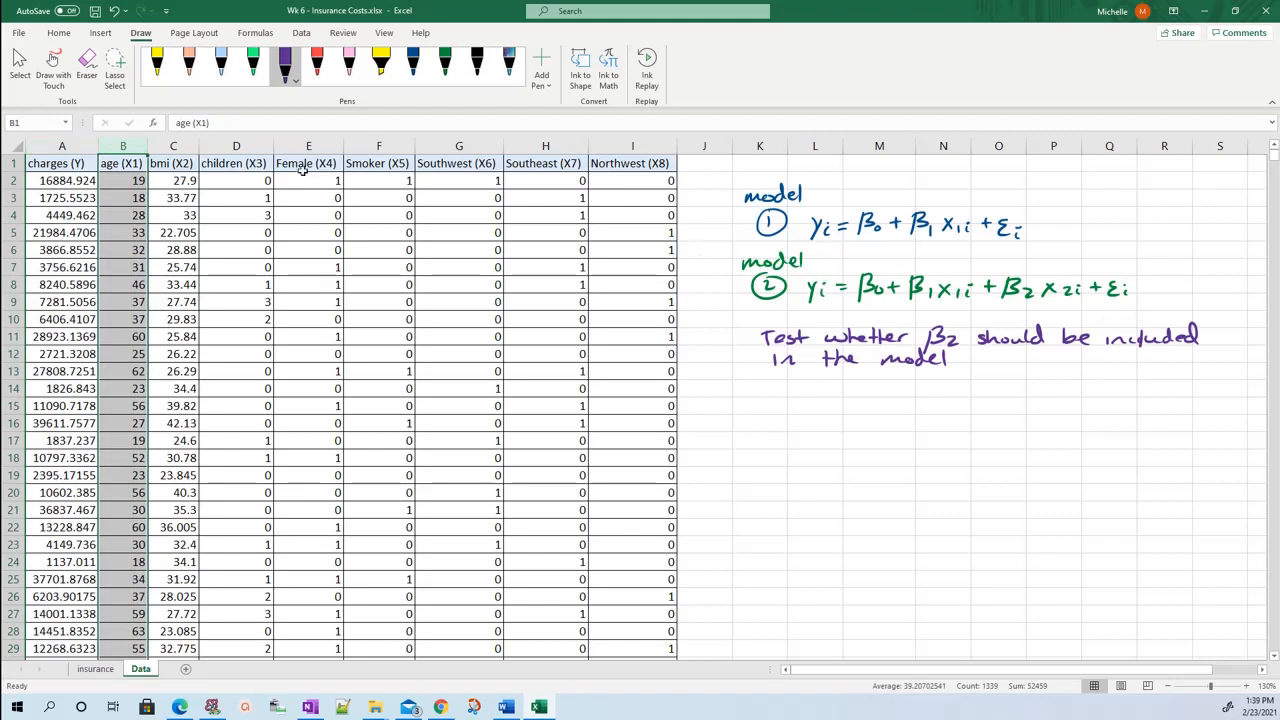
drag(180, 147, 120, 148)
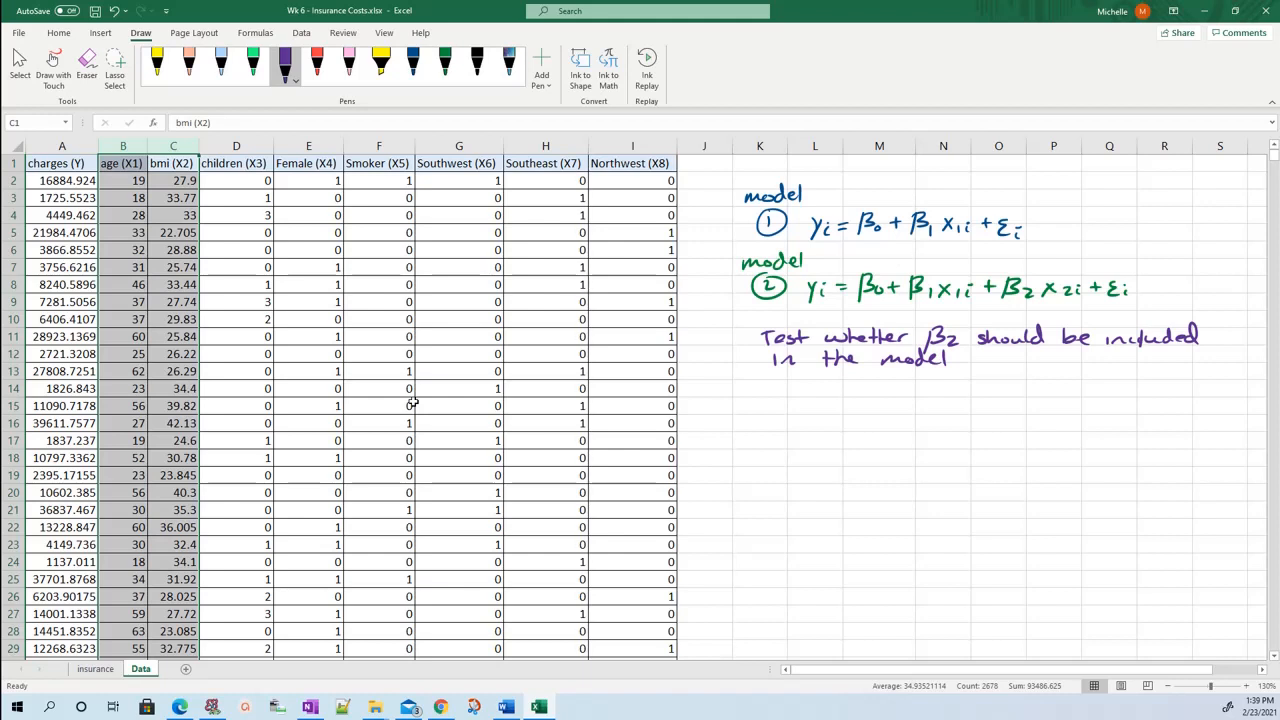
Handwrite "(Reduced)" in blue ink after the model 1 equation.
click(413, 62)
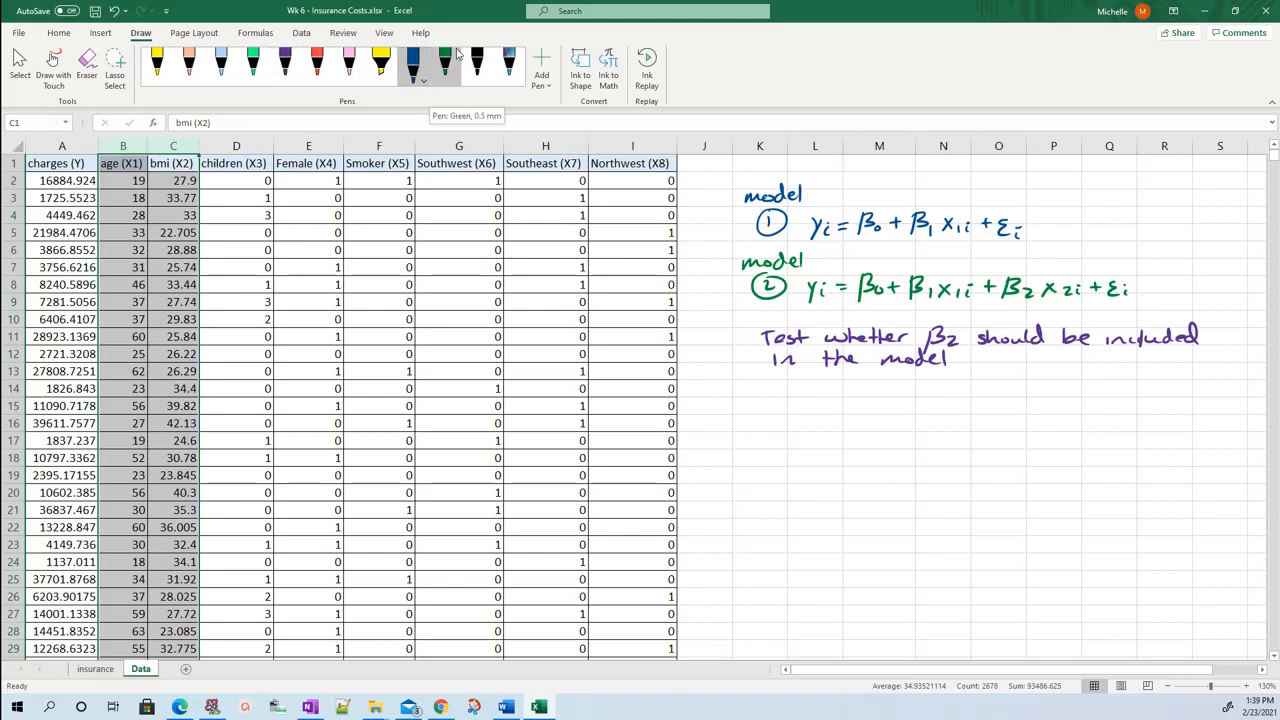
drag(1056, 212, 1056, 234)
drag(1066, 217, 1076, 231)
drag(1080, 226, 1092, 230)
drag(1103, 223, 1122, 223)
drag(1134, 224, 1146, 231)
mouse_move(1158, 210)
mouse_down()
mouse_move(1152, 231)
mouse_move(1172, 235)
mouse_up()
drag(1058, 206, 1050, 228)
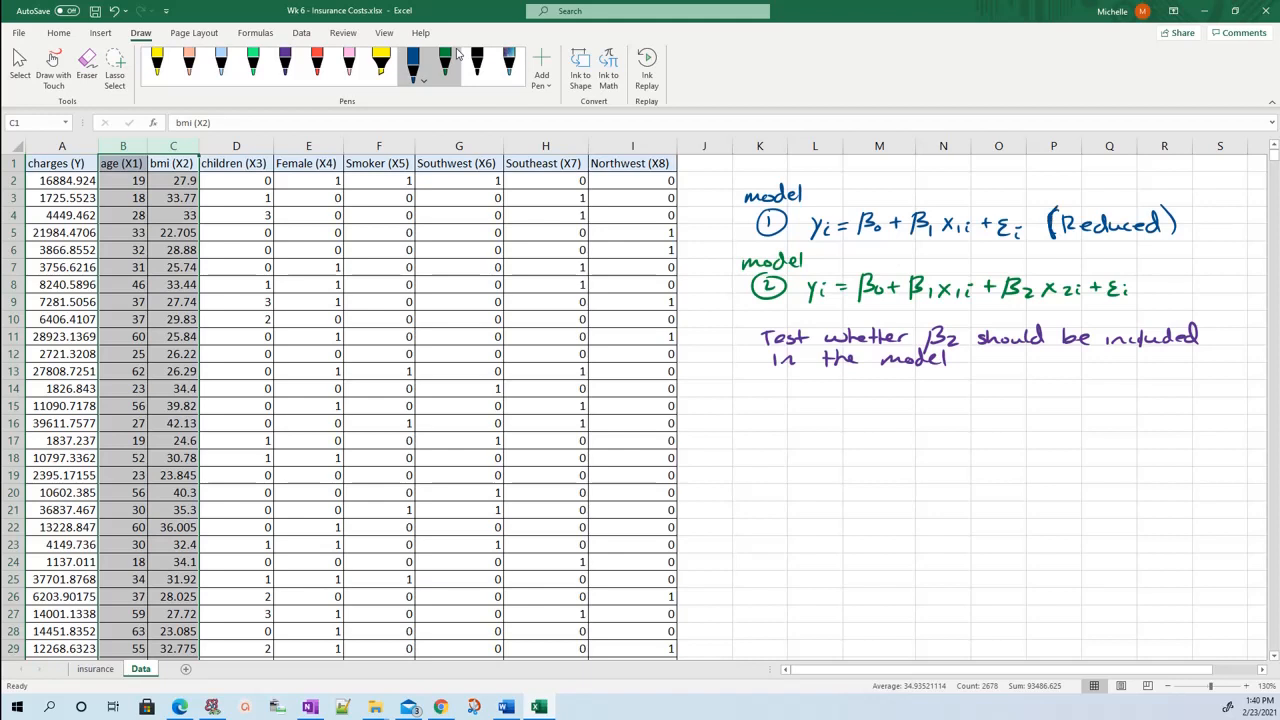
Handwrite "(Full)" in green ink after the model 2 equation.
click(445, 63)
drag(1148, 274, 1140, 296)
mouse_move(1157, 276)
mouse_down()
mouse_move(1157, 294)
mouse_move(1172, 275)
mouse_up()
drag(1158, 285, 1193, 293)
drag(1203, 272, 1212, 300)
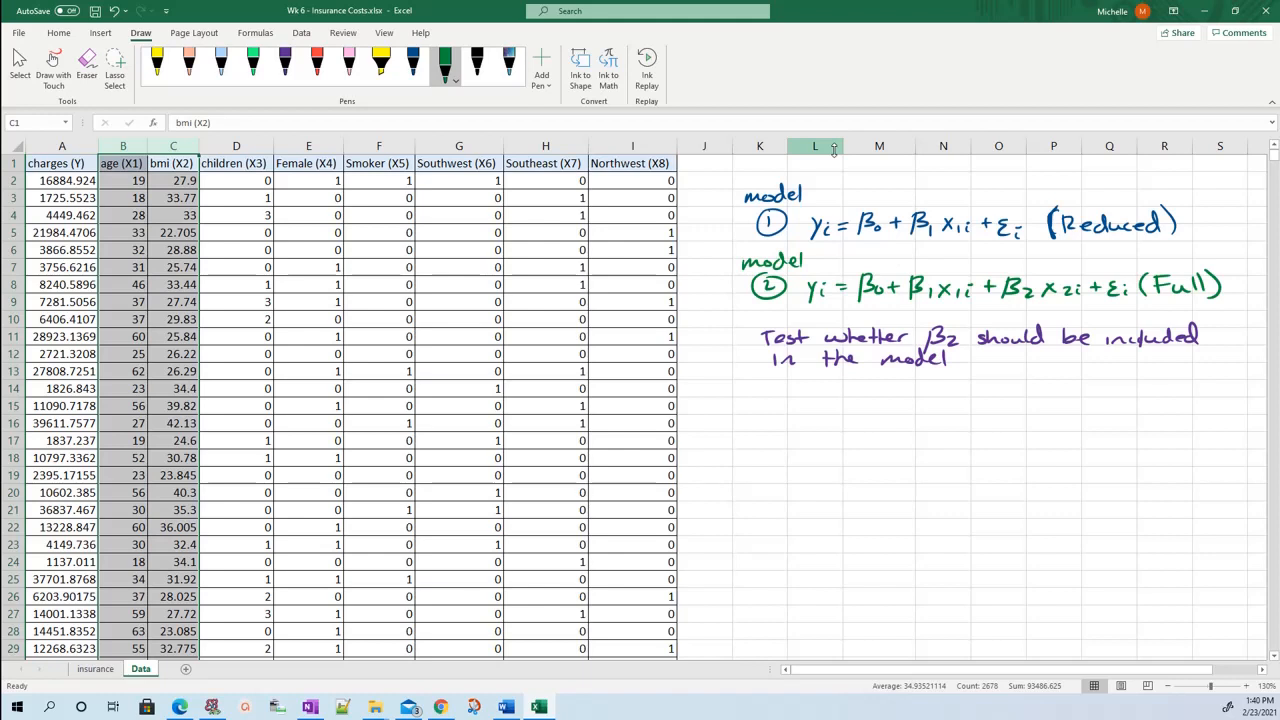
Handwrite the null hypothesis "H0: β2 = 0" in purple ink below the test statement.
click(285, 64)
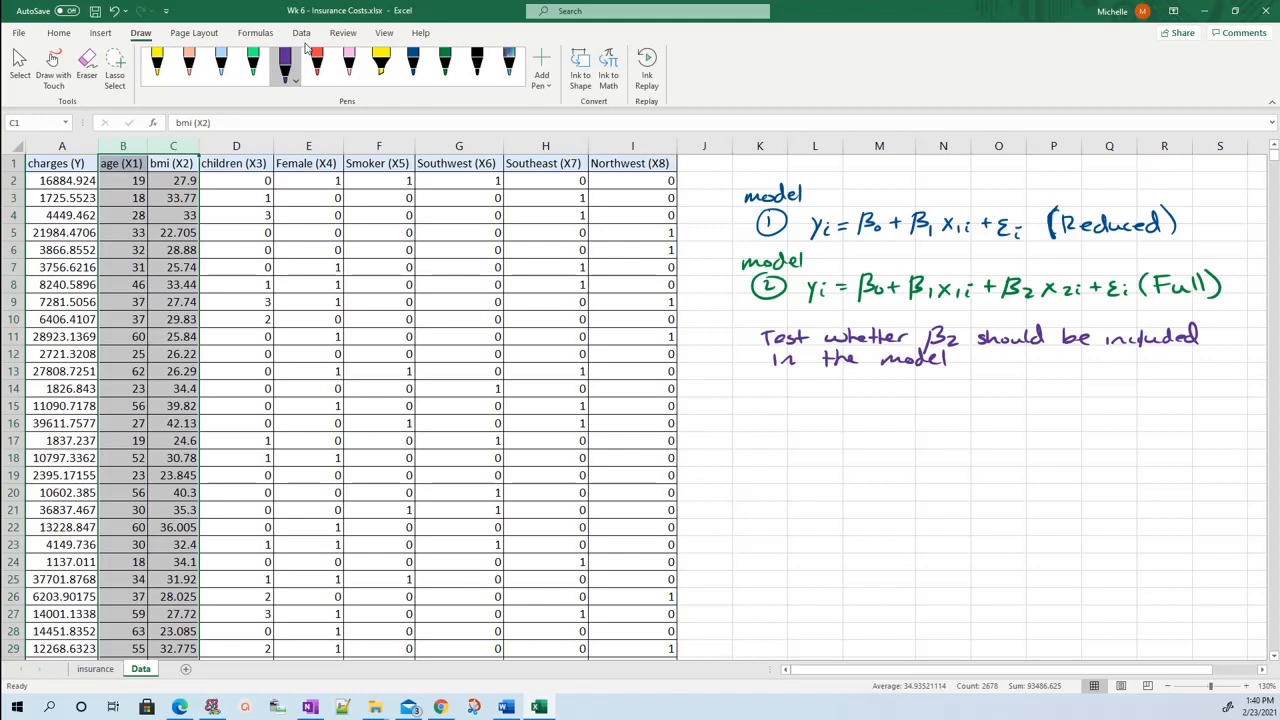
mouse_move(762, 386)
mouse_down()
mouse_move(762, 410)
mouse_move(773, 398)
mouse_up()
drag(779, 402, 845, 409)
click(793, 395)
drag(856, 396, 893, 389)
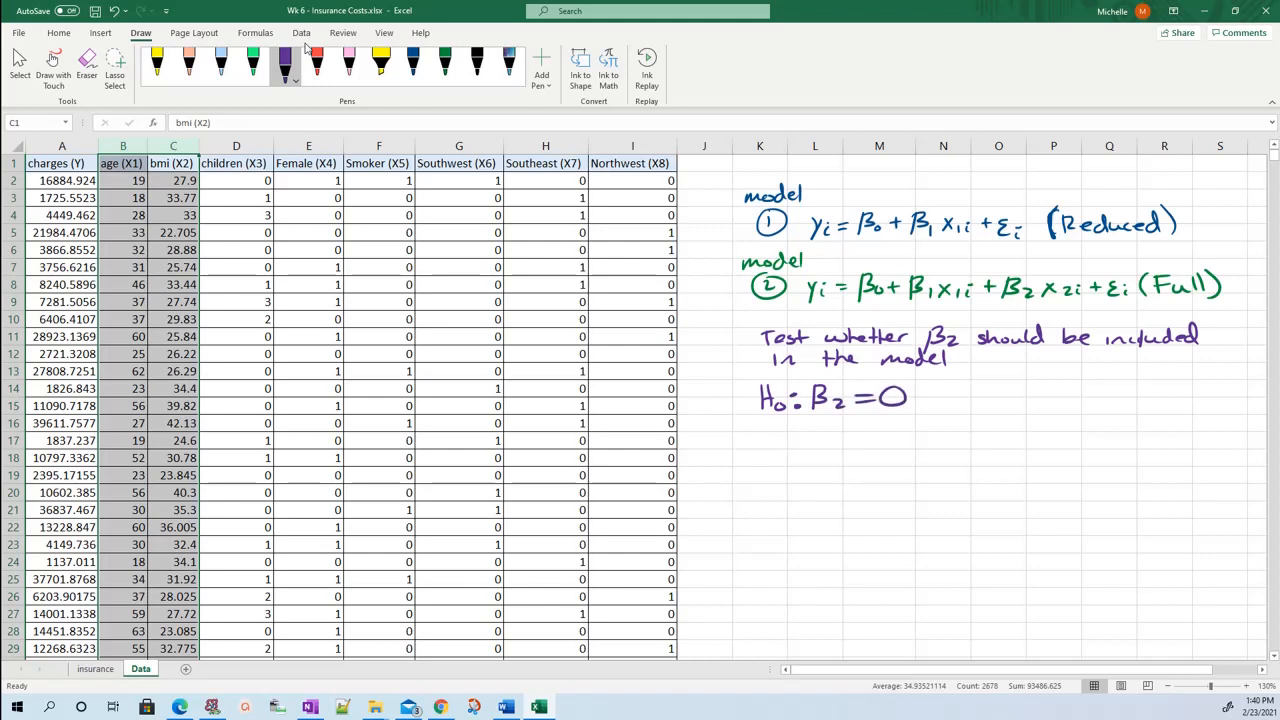
Handwrite the alternative hypothesis "Ha: β2 ≠ 0" in purple ink below the null hypothesis.
mouse_move(762, 428)
mouse_down()
mouse_move(762, 450)
mouse_move(773, 448)
mouse_up()
drag(761, 440, 776, 438)
mouse_move(788, 441)
mouse_down()
mouse_move(820, 457)
mouse_move(852, 450)
mouse_up()
click(800, 434)
drag(858, 437, 874, 443)
mouse_move(872, 427)
mouse_down()
mouse_move(860, 454)
mouse_move(892, 432)
mouse_up()
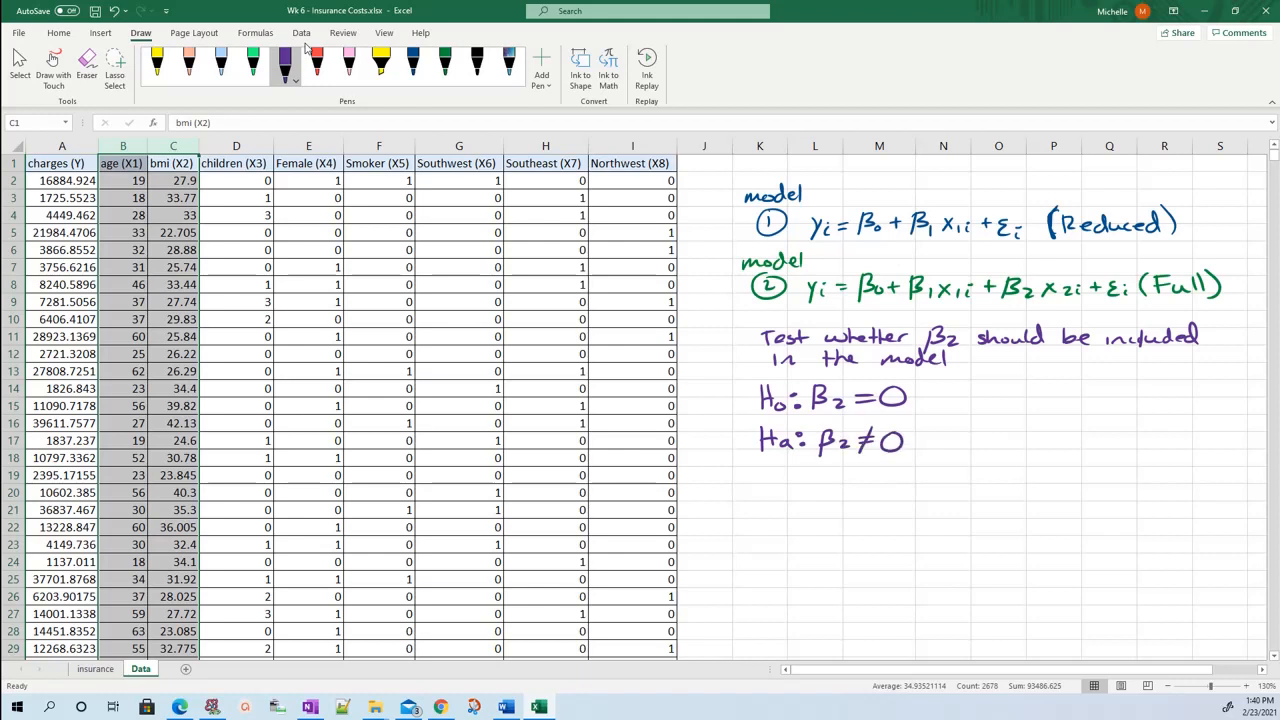
Handwrite "given that β1 stays in the model" in purple ink beside the hypotheses, underlining "stays".
mouse_move(952, 407)
mouse_down()
mouse_move(940, 425)
mouse_move(986, 406)
mouse_up()
drag(988, 412, 1012, 416)
mouse_move(1030, 400)
mouse_down()
mouse_move(1030, 416)
mouse_move(1040, 404)
mouse_up()
drag(1044, 396, 1068, 414)
mouse_move(1074, 394)
mouse_down()
mouse_move(1074, 414)
mouse_move(1082, 403)
mouse_up()
mouse_move(1104, 394)
mouse_down()
mouse_move(1102, 420)
mouse_move(1117, 411)
mouse_up()
drag(1125, 405, 1125, 418)
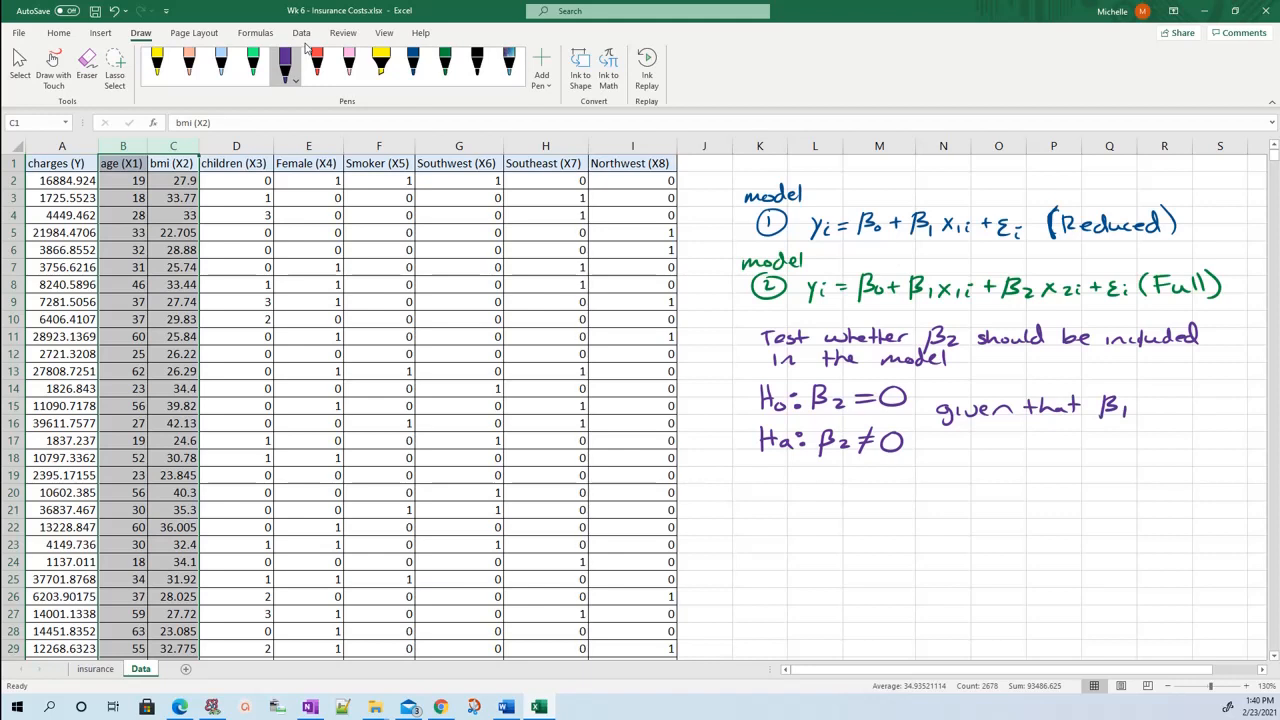
mouse_move(1156, 404)
mouse_down()
mouse_move(1146, 415)
mouse_move(1163, 413)
mouse_up()
drag(1158, 404, 1176, 414)
drag(1182, 404, 1205, 420)
drag(964, 437, 1005, 447)
drag(998, 438, 1027, 447)
drag(1029, 442, 1092, 447)
mouse_move(1104, 442)
mouse_down()
mouse_move(1104, 431)
mouse_move(1121, 448)
mouse_up()
drag(1128, 429, 1129, 451)
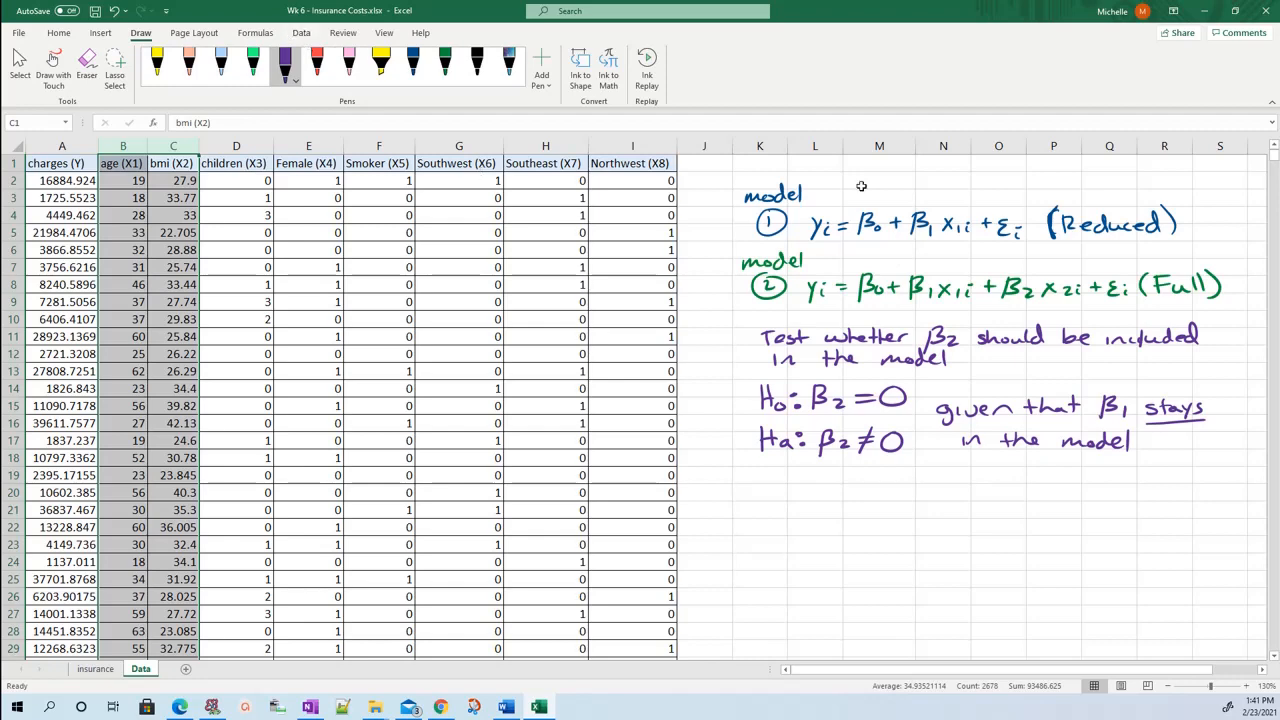
Enter the ANOVA table headers Source, SS, df, MS and F in cells K19 to O19.
click(766, 477)
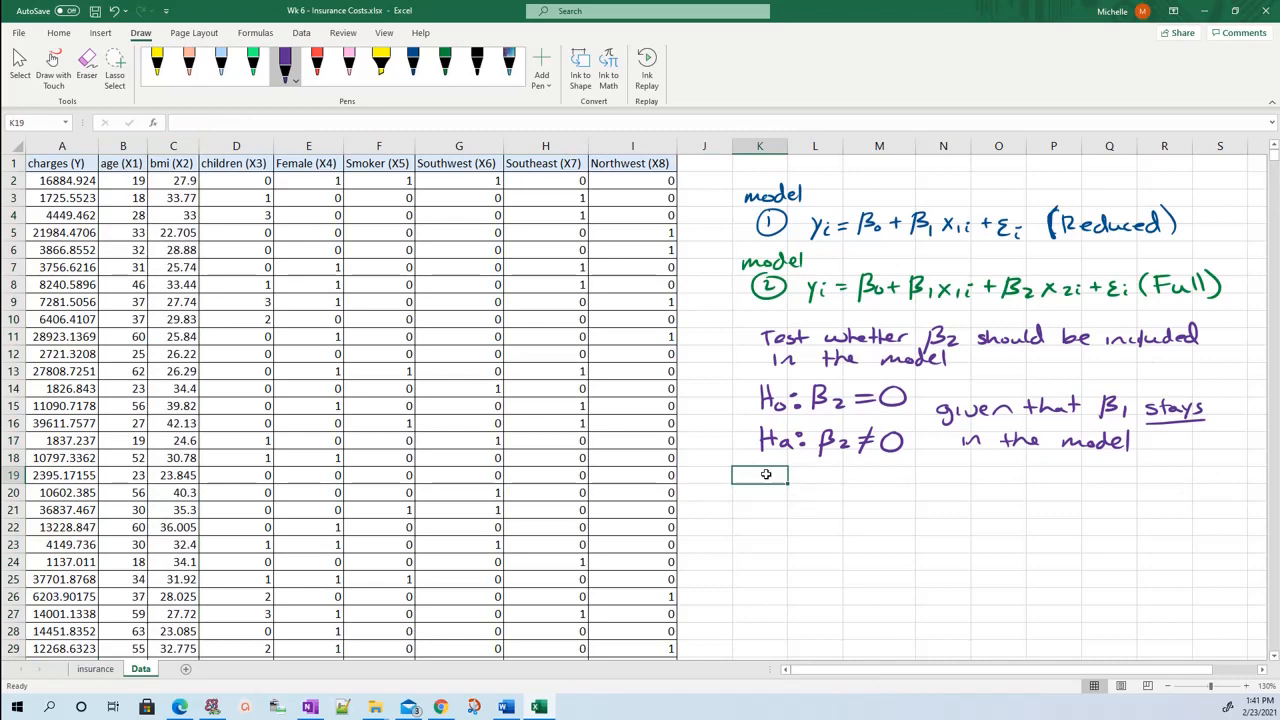
text(Source)
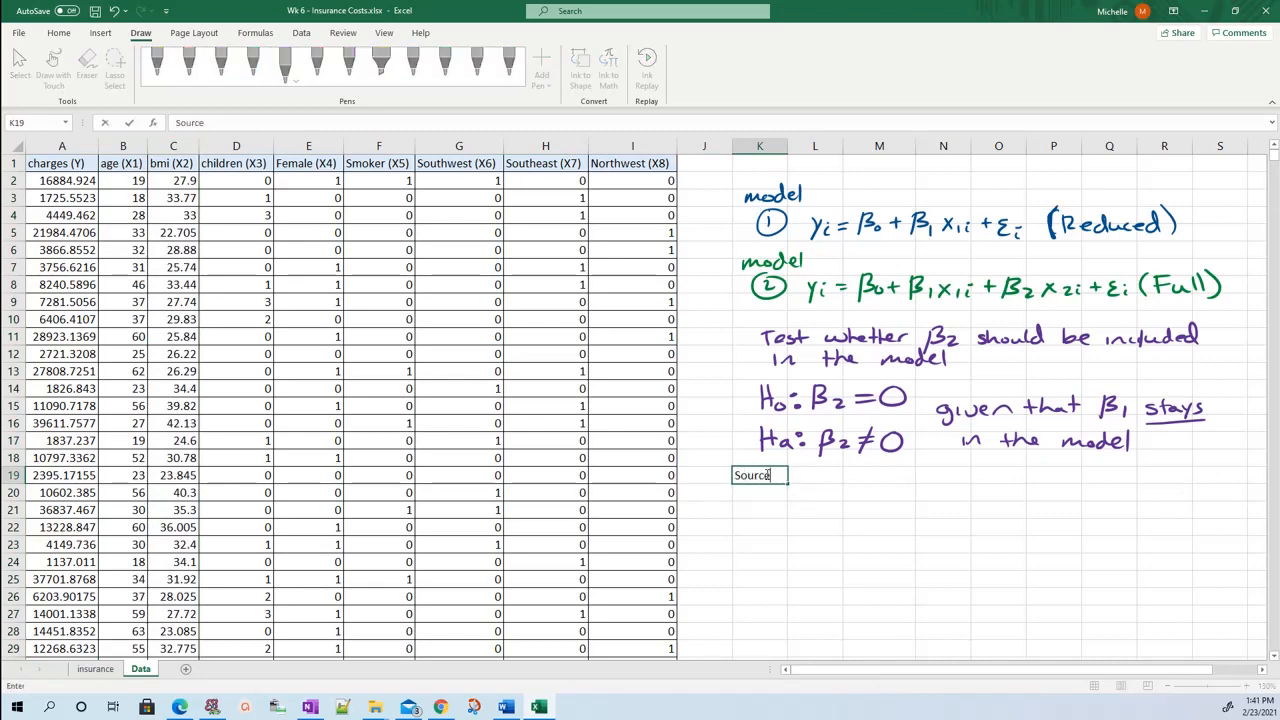
key(Tab)
text(SS)
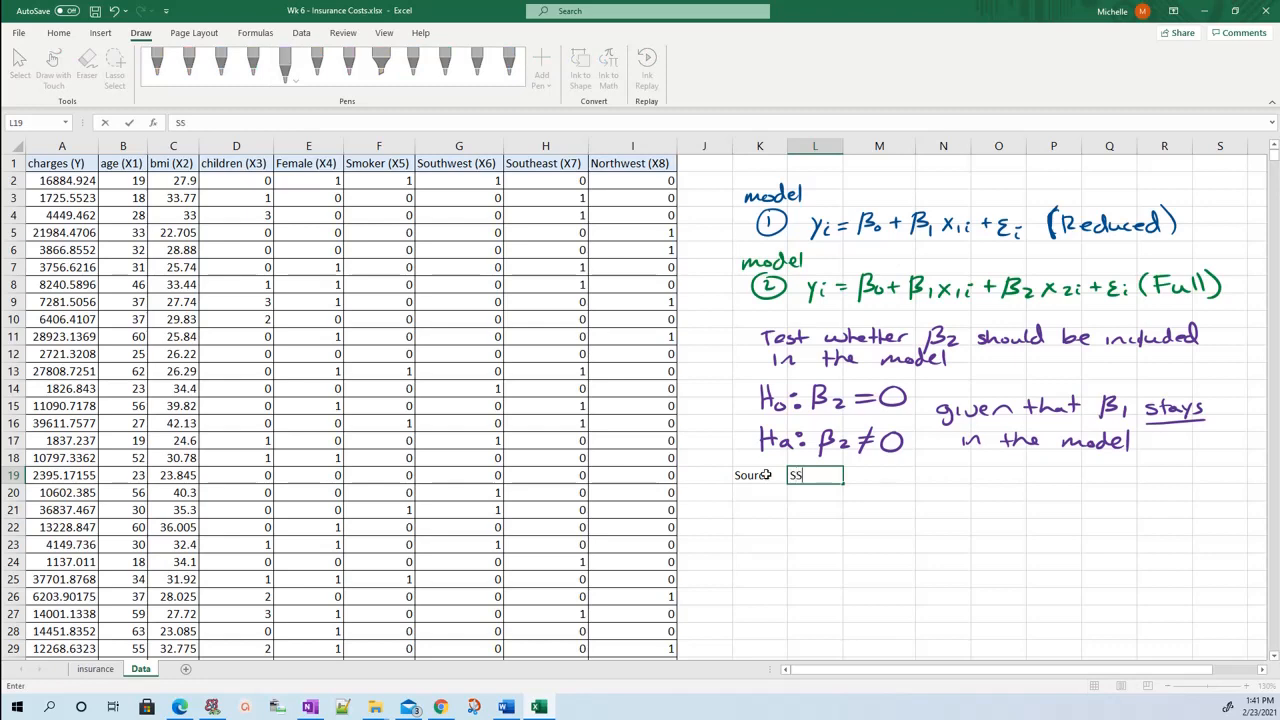
key(Tab)
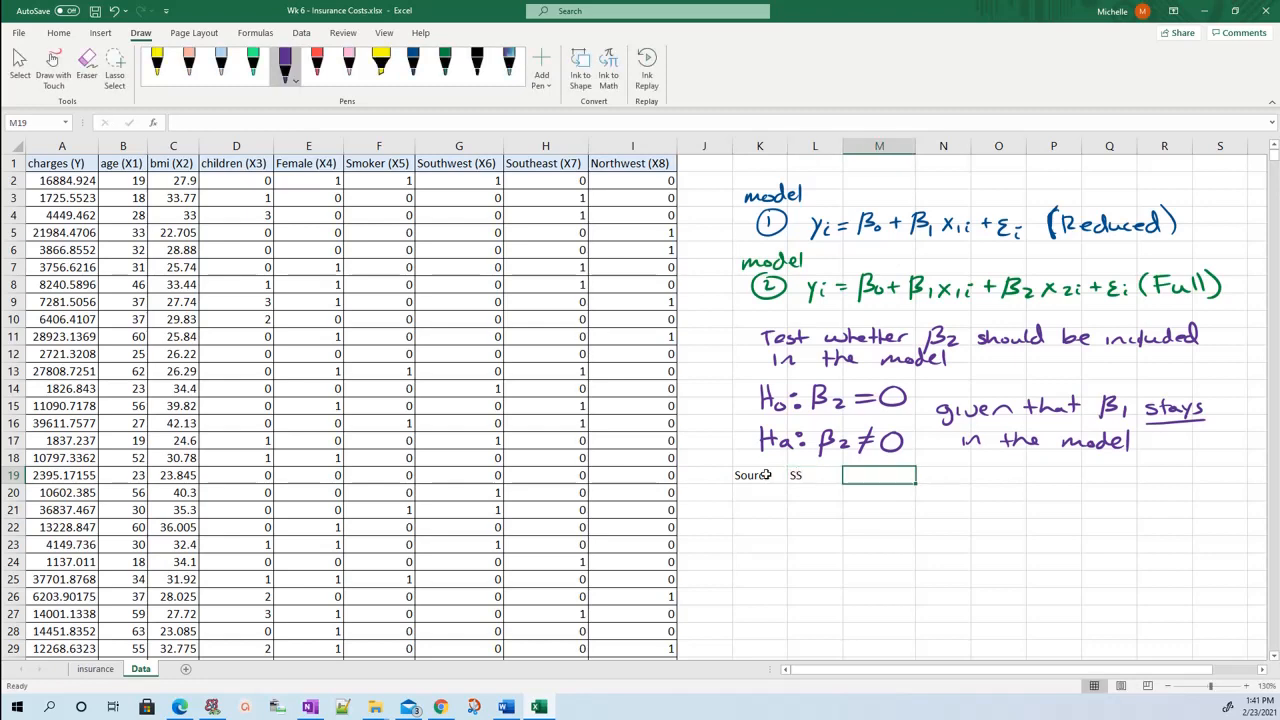
text(df)
key(Tab)
text(M)
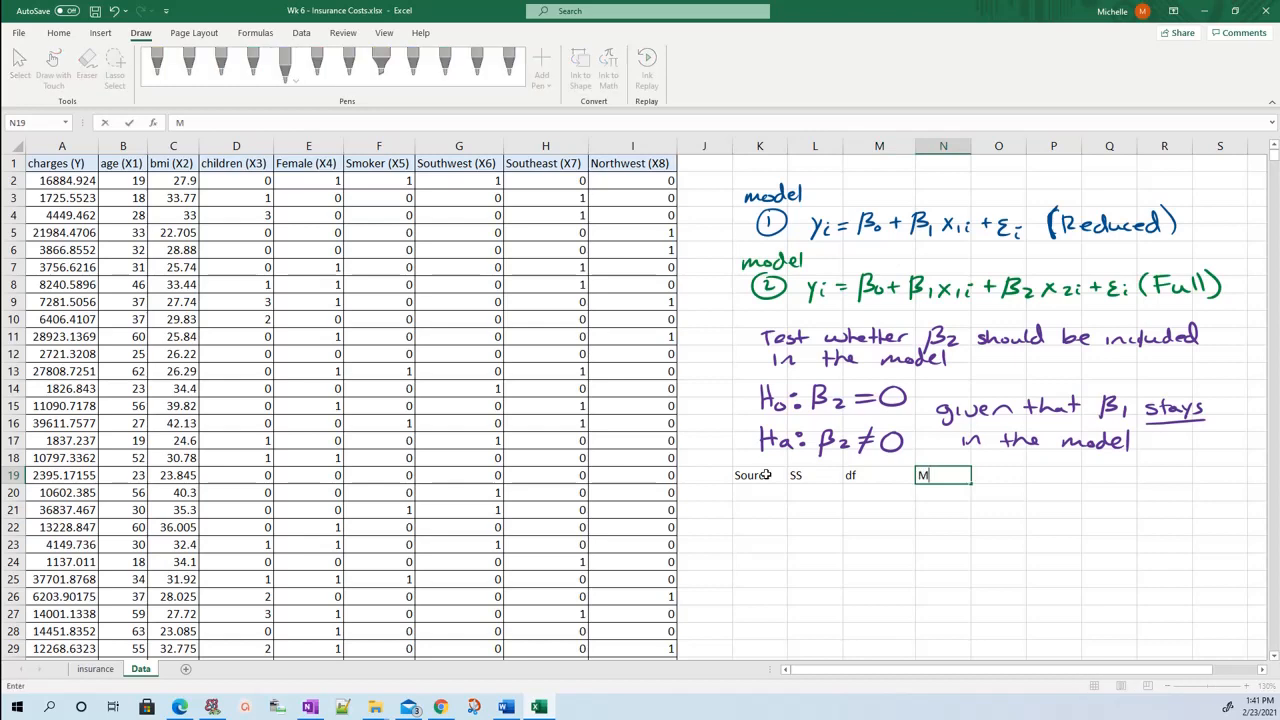
text(S)
key(BackSpace)
text(S)
key(Tab)
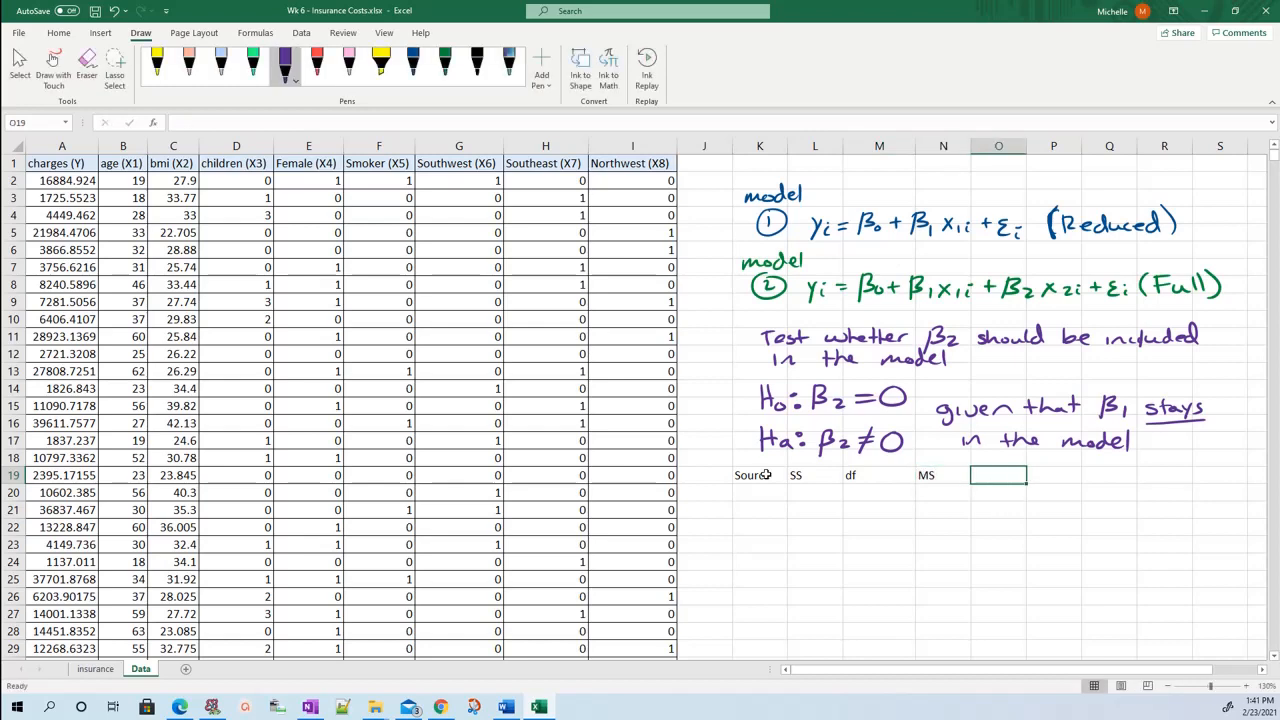
text(F)
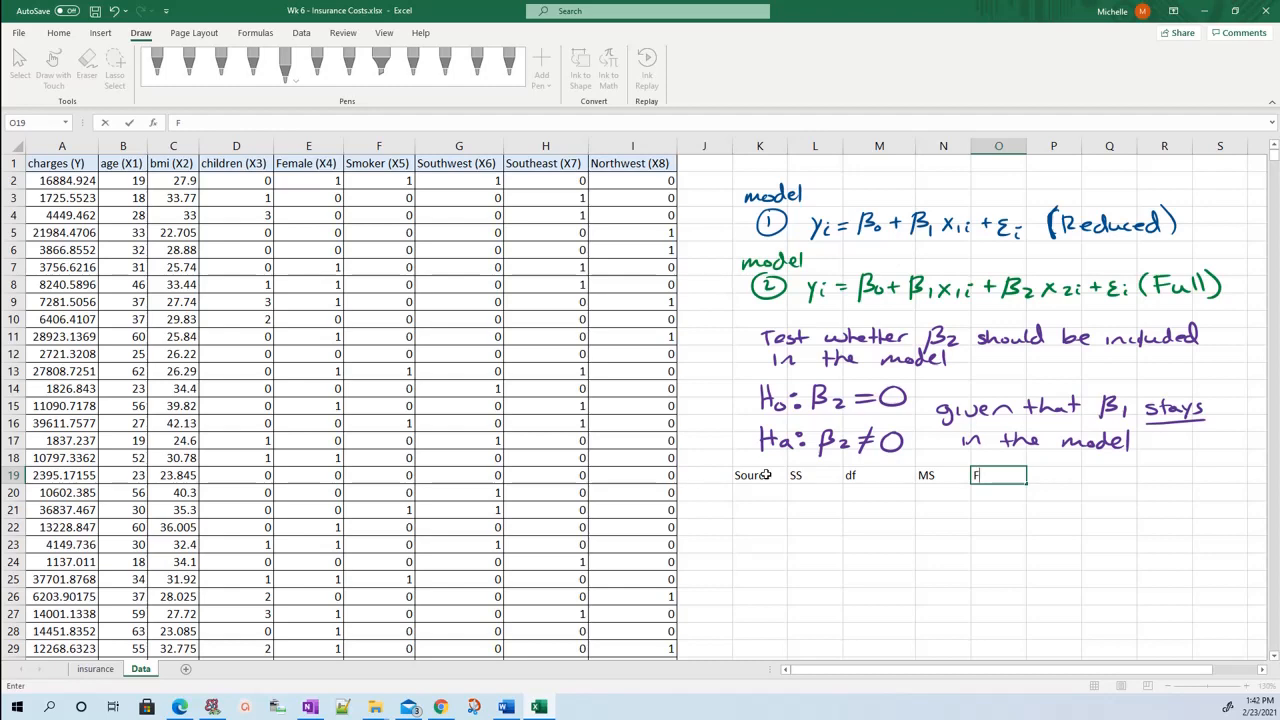
key(Return)
Apply a thick bottom border to the ANOVA header row K19:O19.
drag(765, 475, 1008, 481)
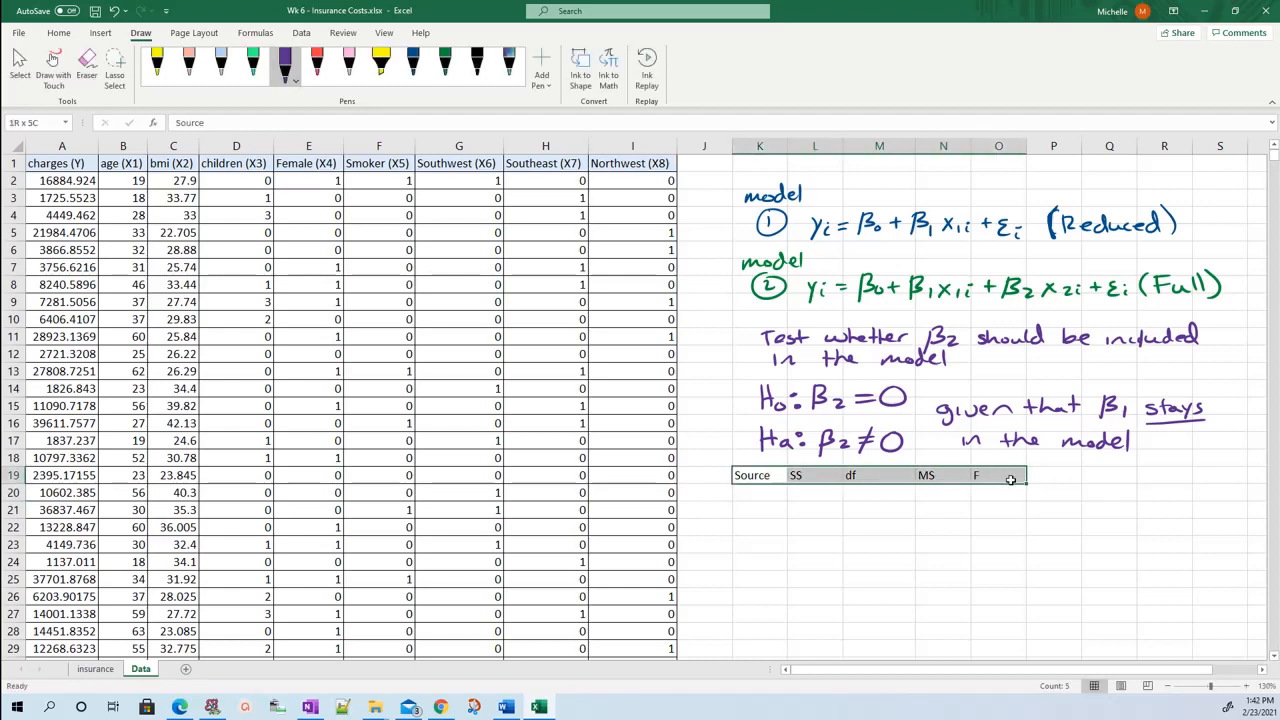
click(58, 32)
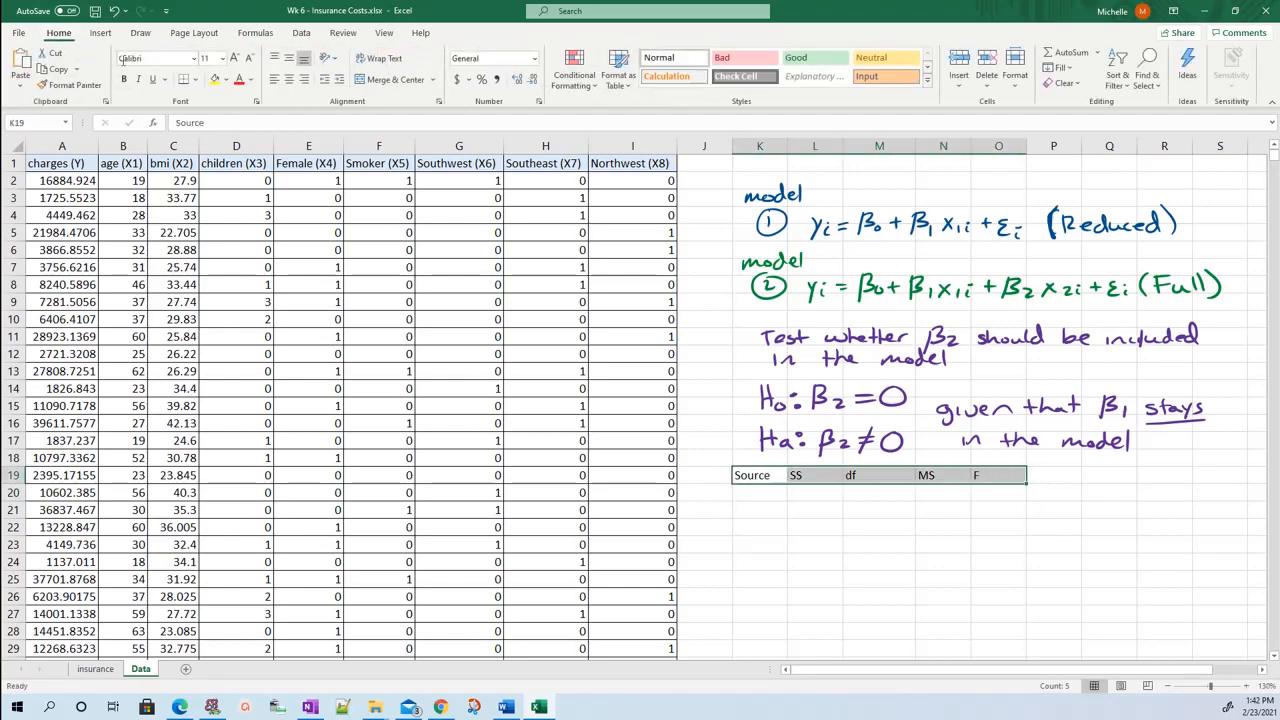
click(197, 79)
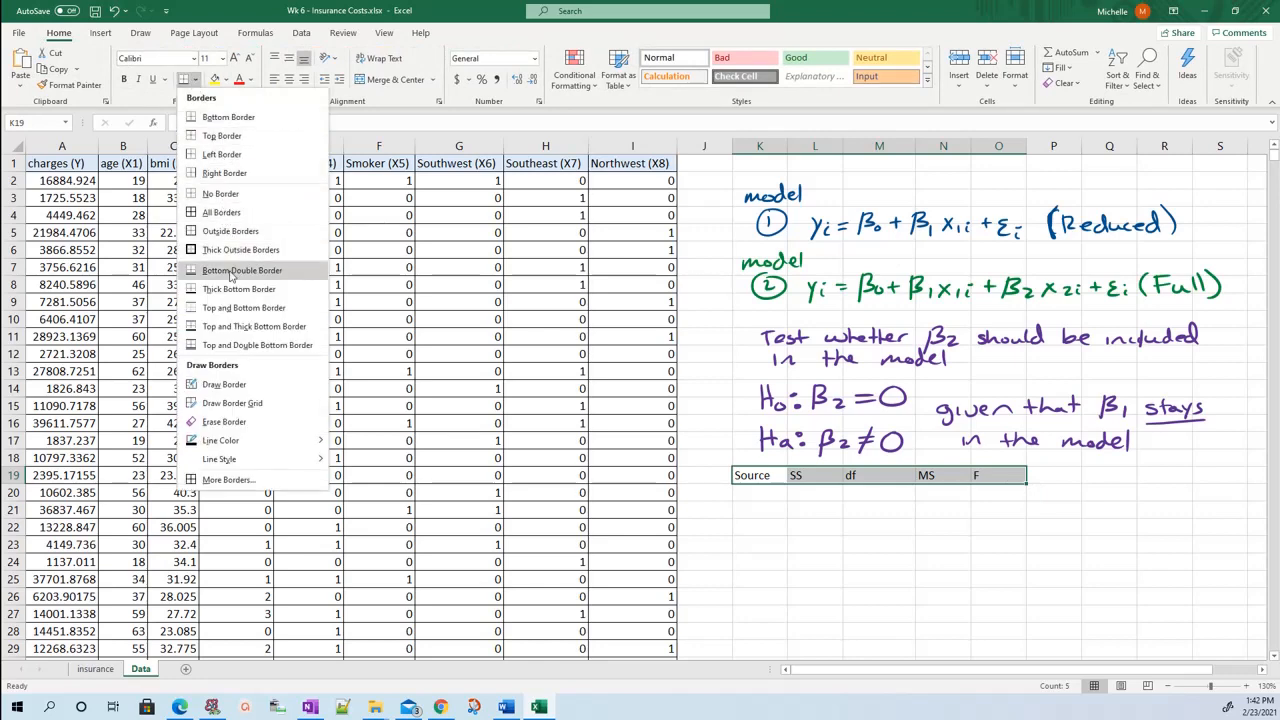
click(225, 289)
Enter the row label Regression in K20 and autofit the width of column K.
click(762, 494)
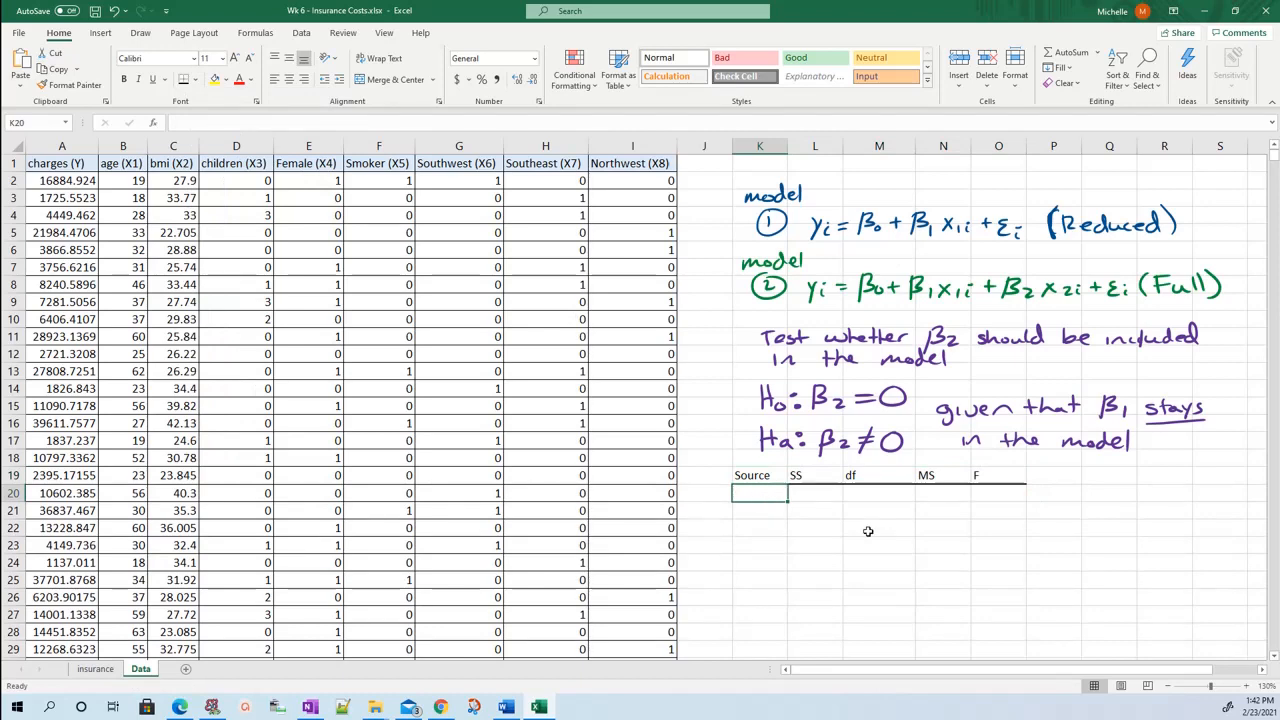
text(Regre)
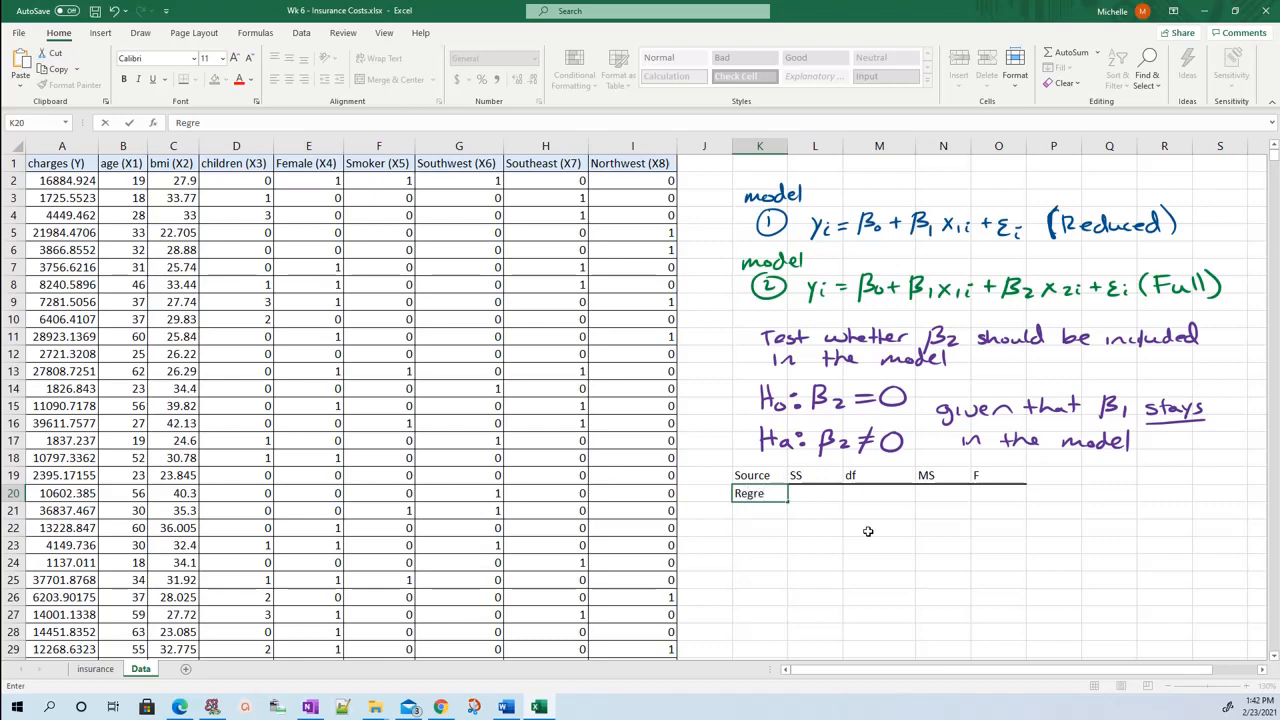
text(ssop)
key(BackSpace)
key(BackSpace)
key(BackSpace)
text(ion)
key(Return)
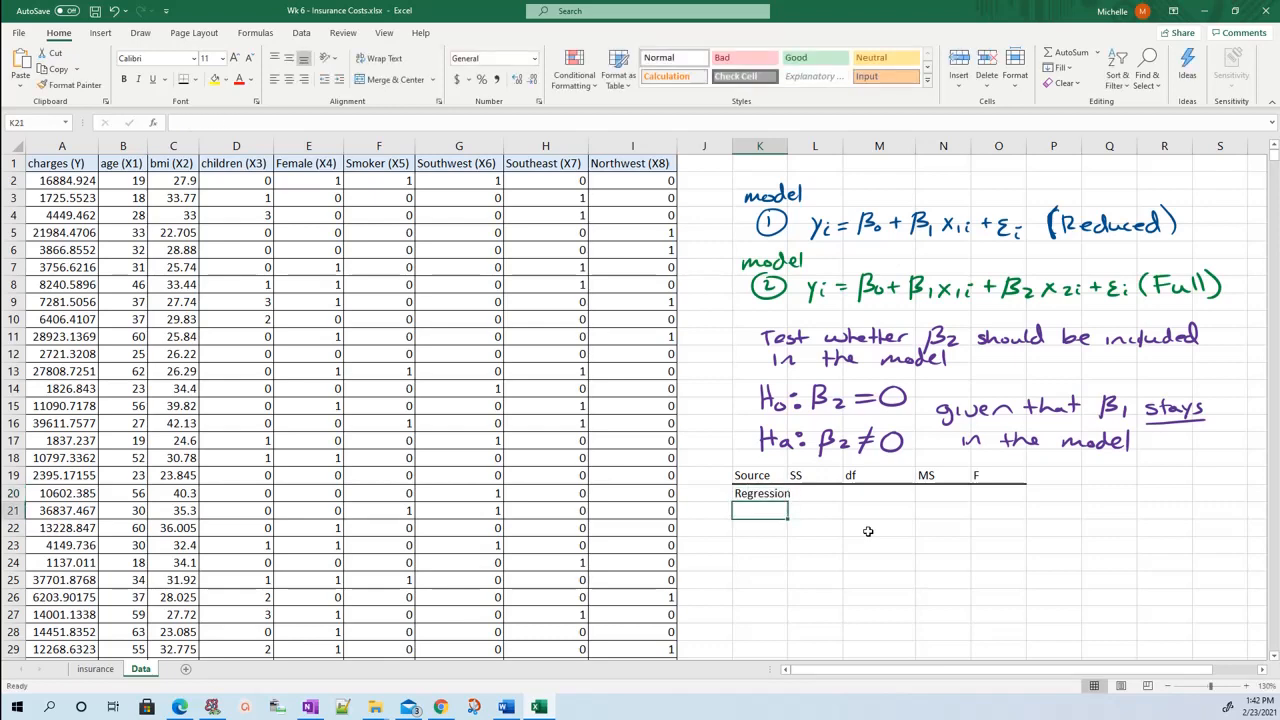
key(Up)
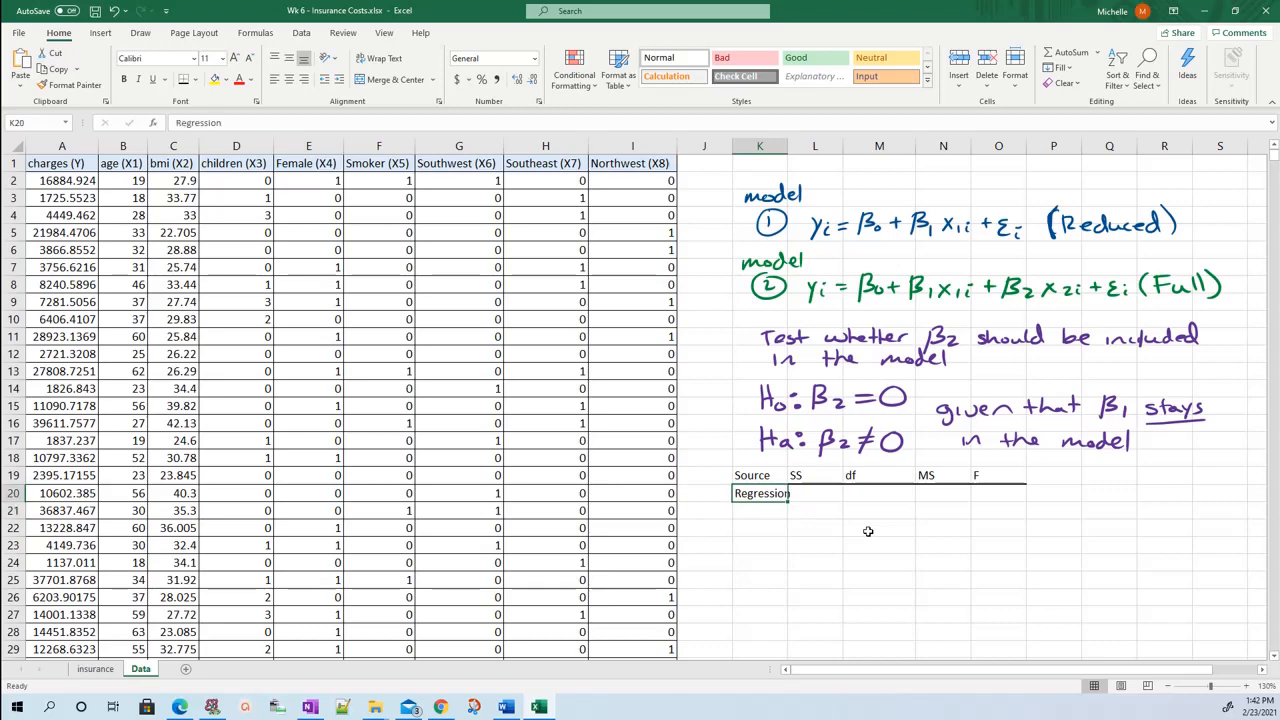
double_click(787, 146)
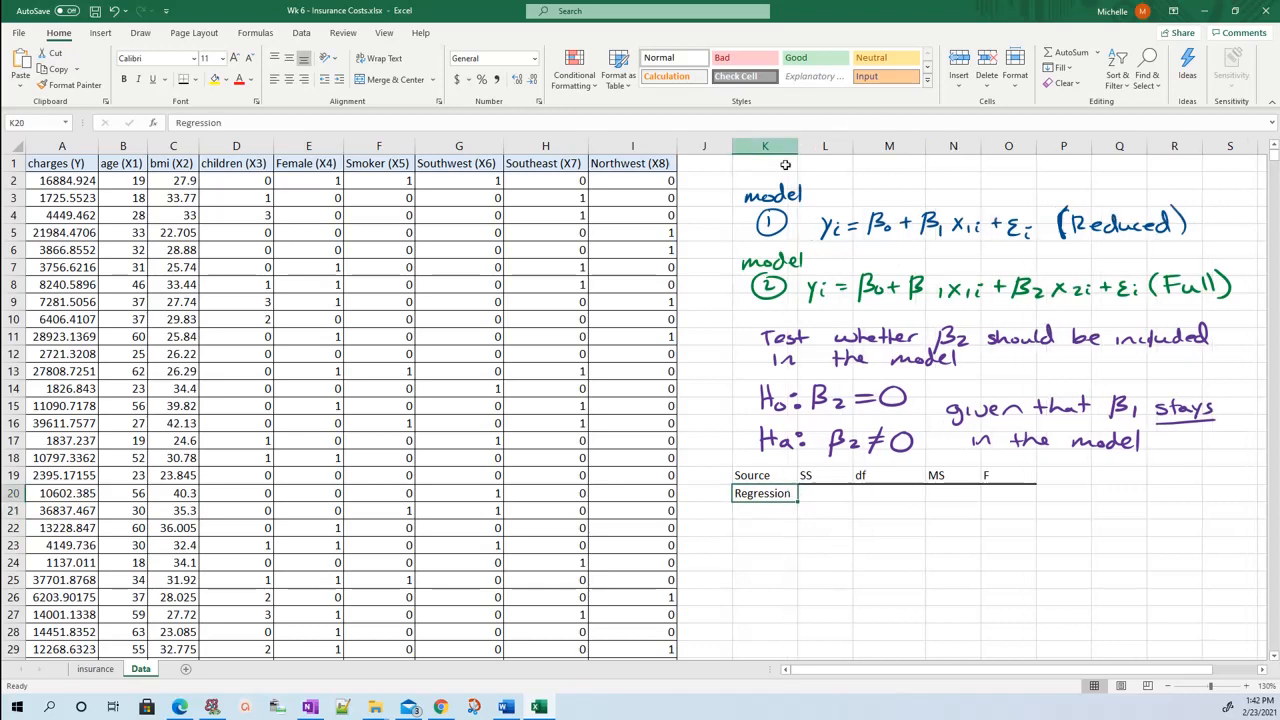
Enter the indented row label B1, B2|B0 in K21 beneath Regression.
click(774, 514)
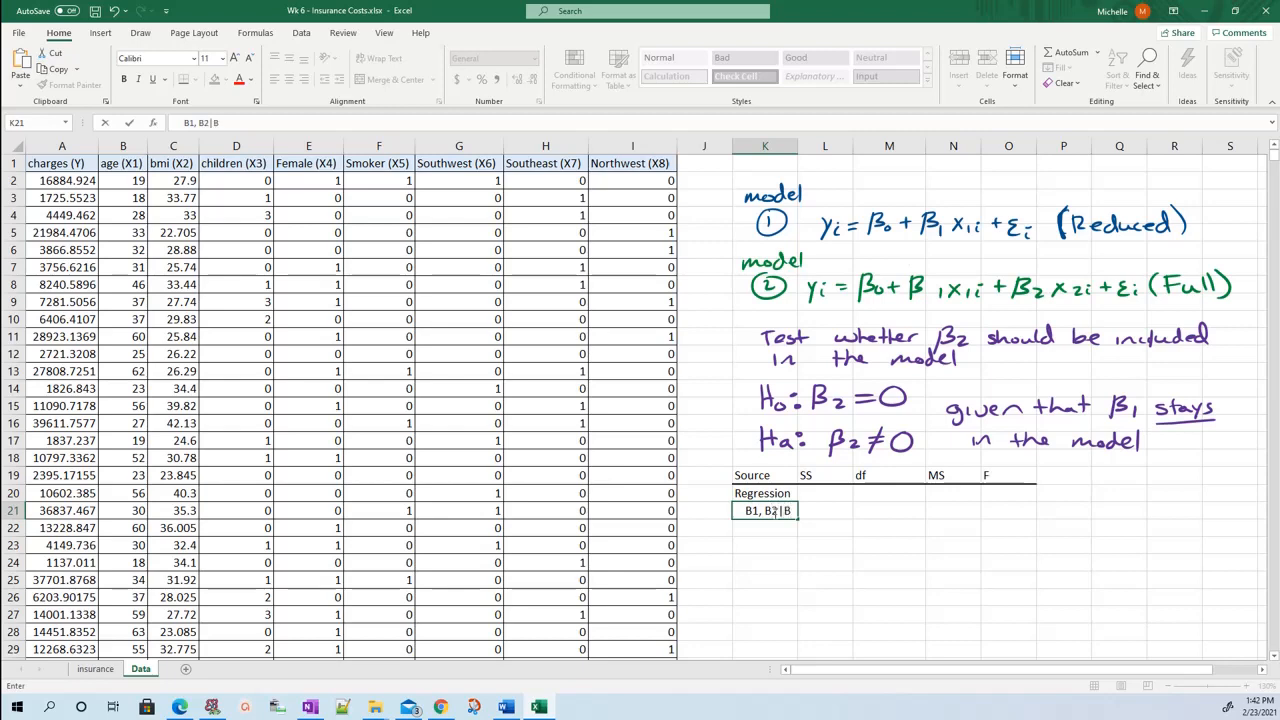
text(|Bo)
key(BackSpace)
text(0)
click(878, 555)
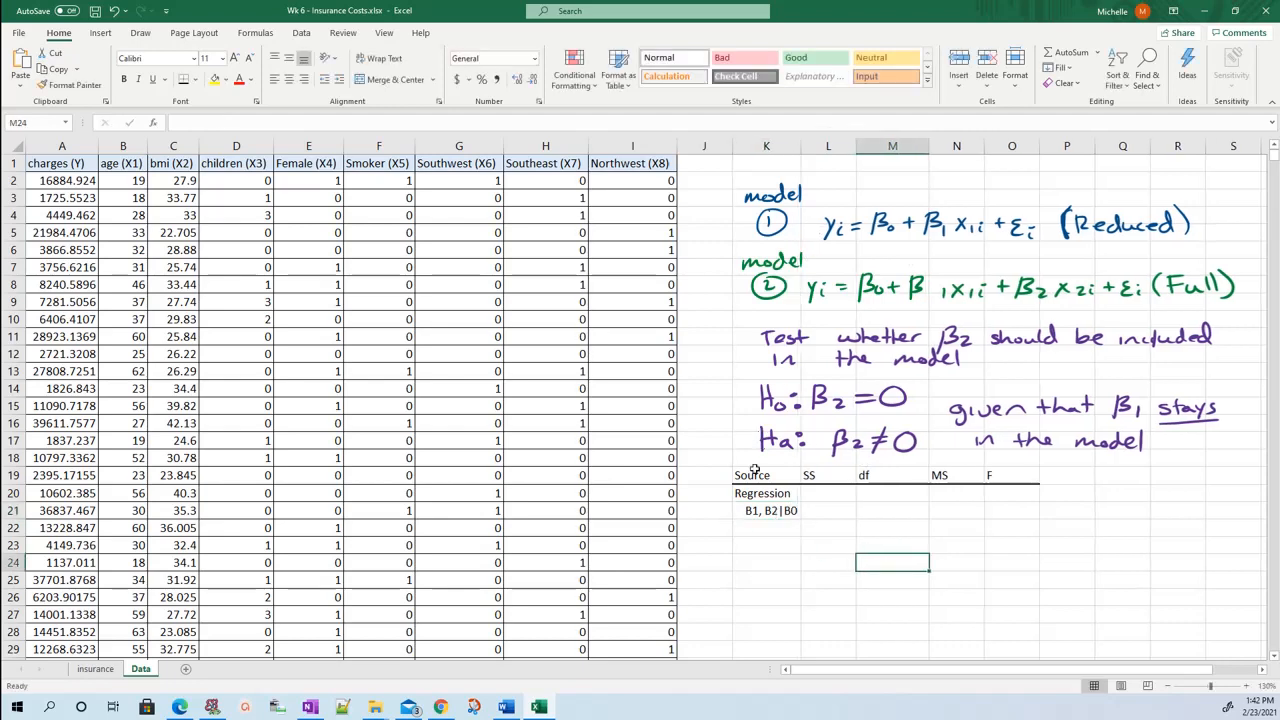
click(760, 490)
click(795, 510)
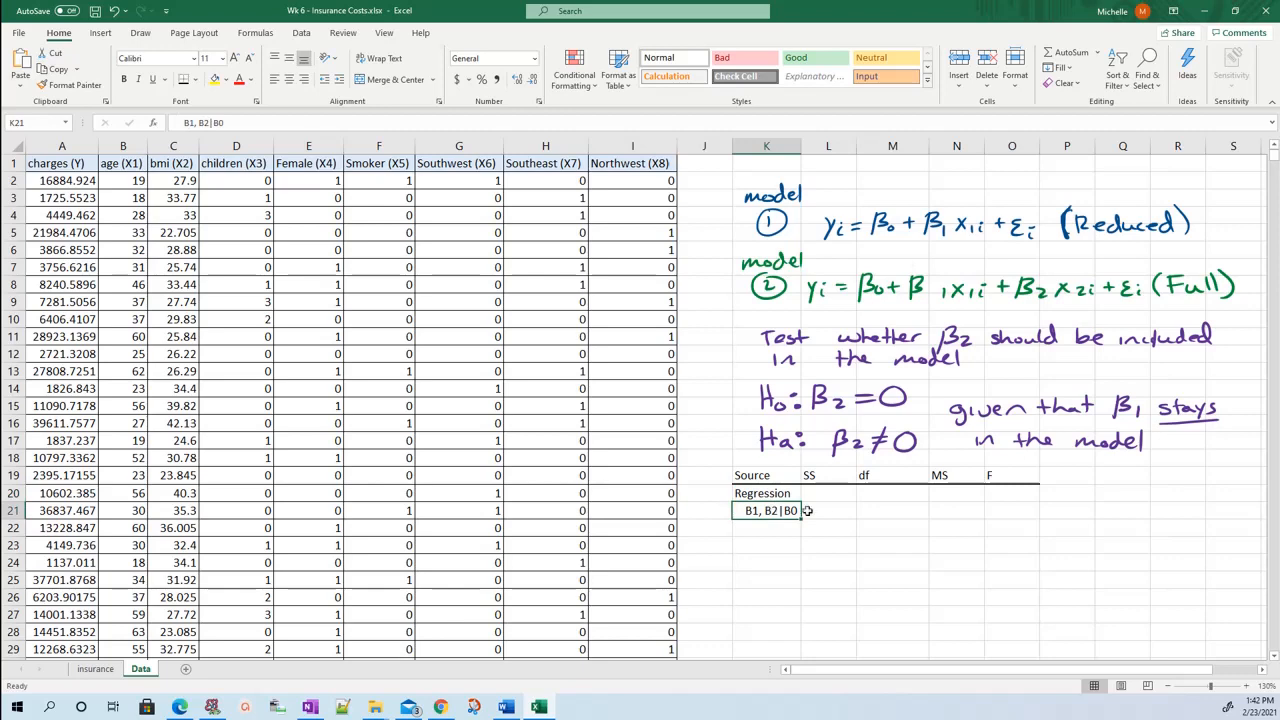
click(806, 510)
click(780, 490)
click(795, 512)
Enter the further indented row label B1|B0 in K22 for the reduced model.
click(783, 530)
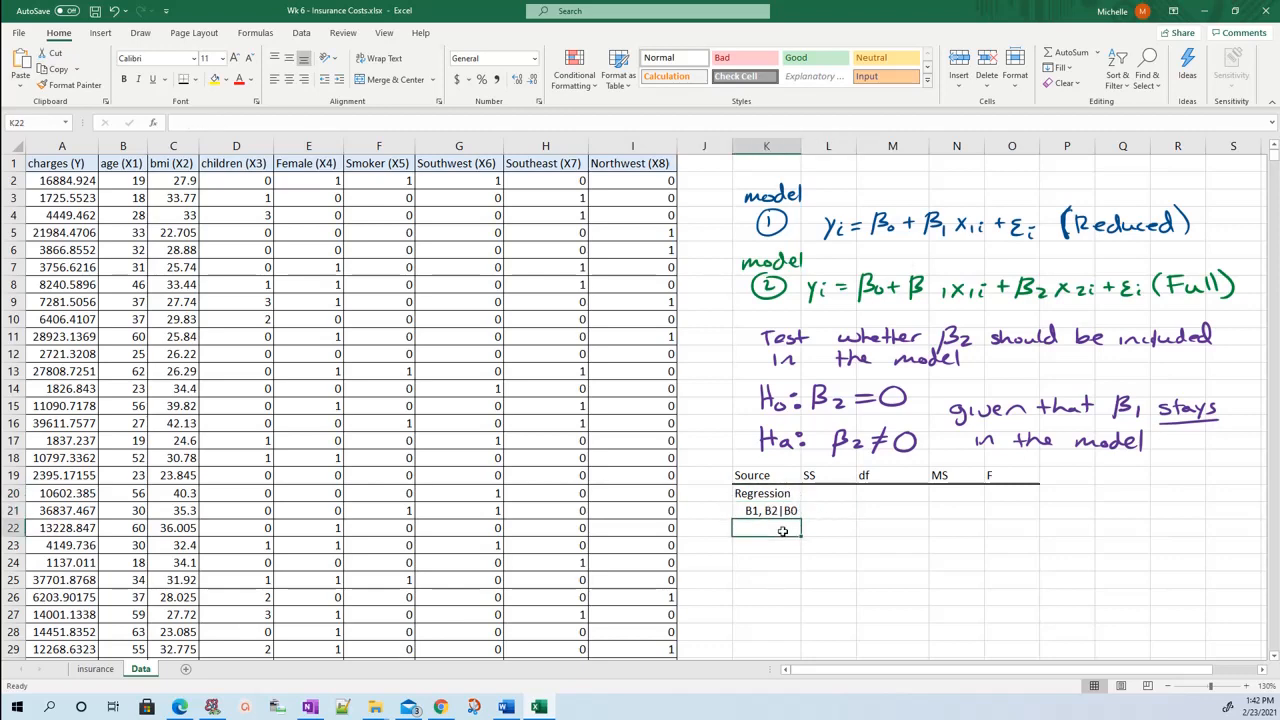
text(B)
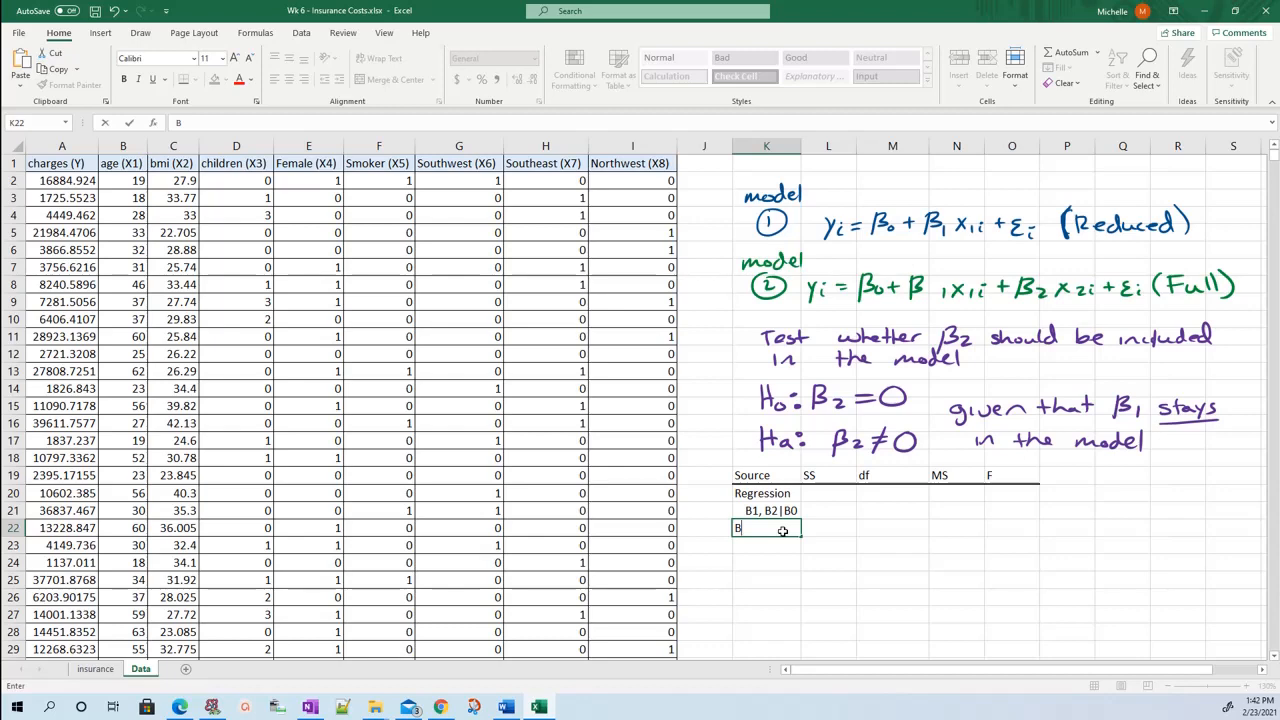
key(BackSpace)
key(Up)
key(Up)
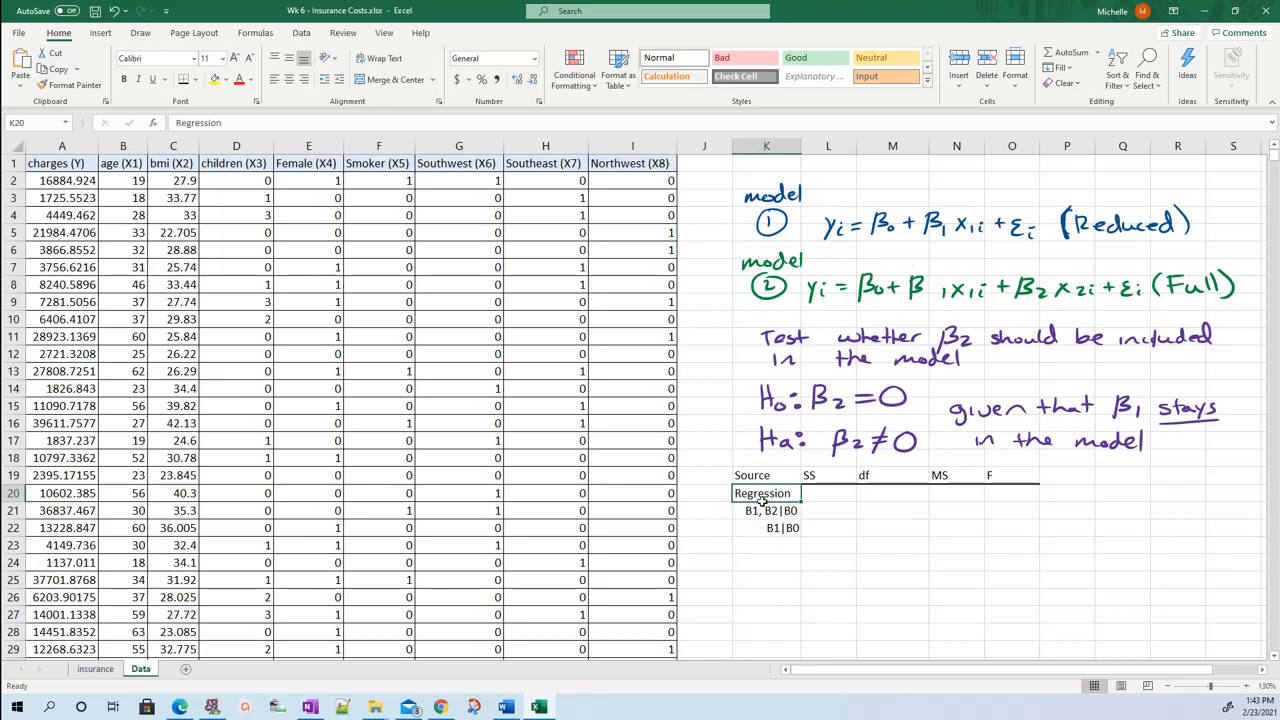
click(757, 514)
click(759, 527)
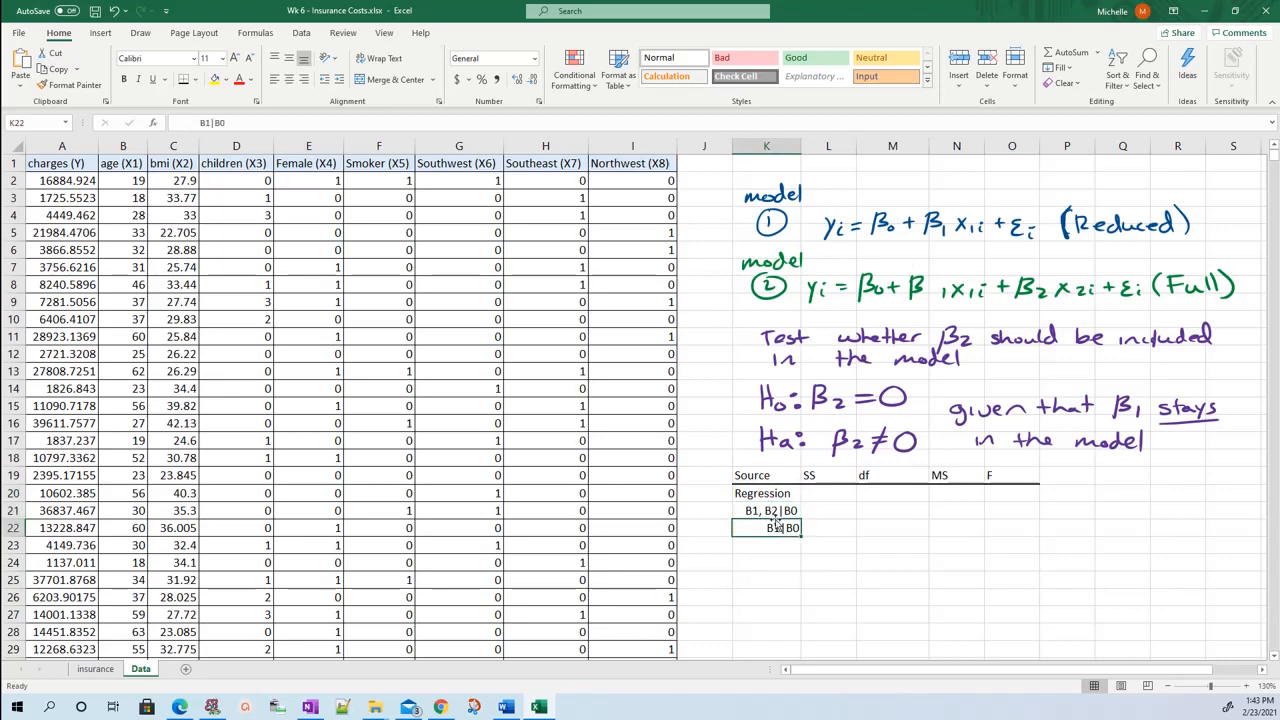
key(Up)
click(779, 531)
Enter the indented row label B2|B1, B0 in K23 for the extra sum of squares.
click(748, 548)
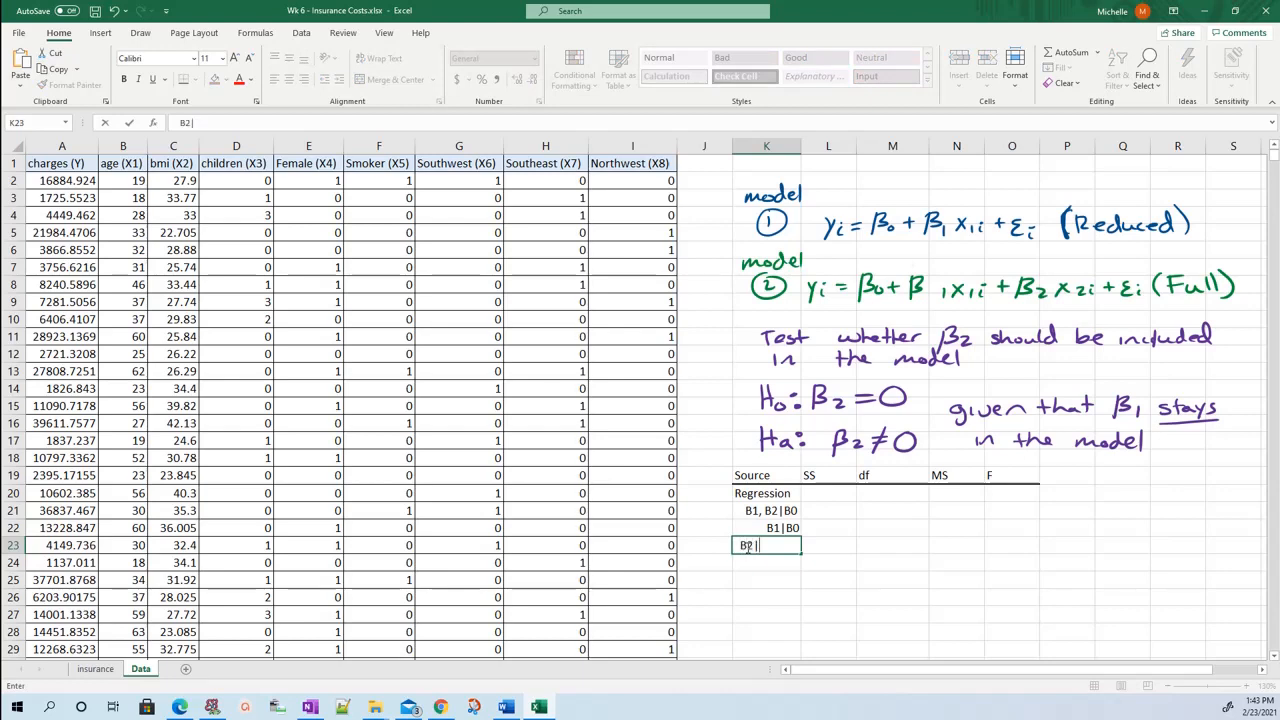
text(B2|B1, B0)
key(Return)
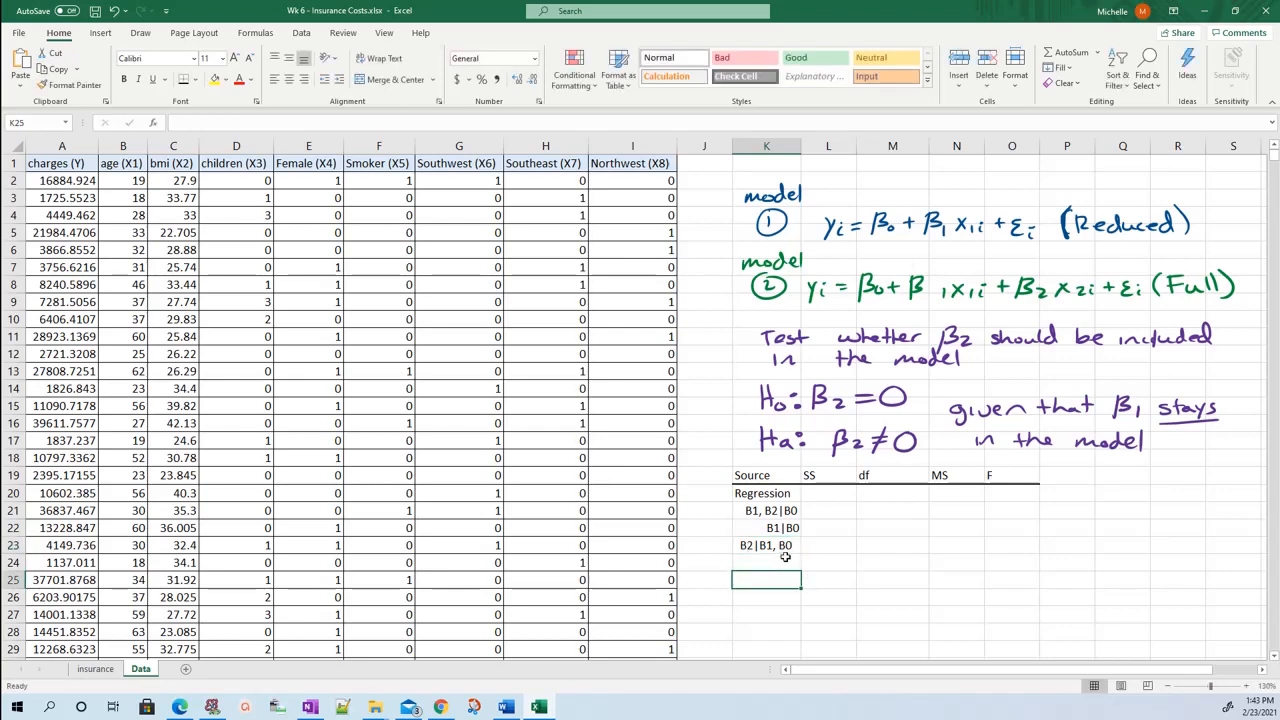
click(786, 548)
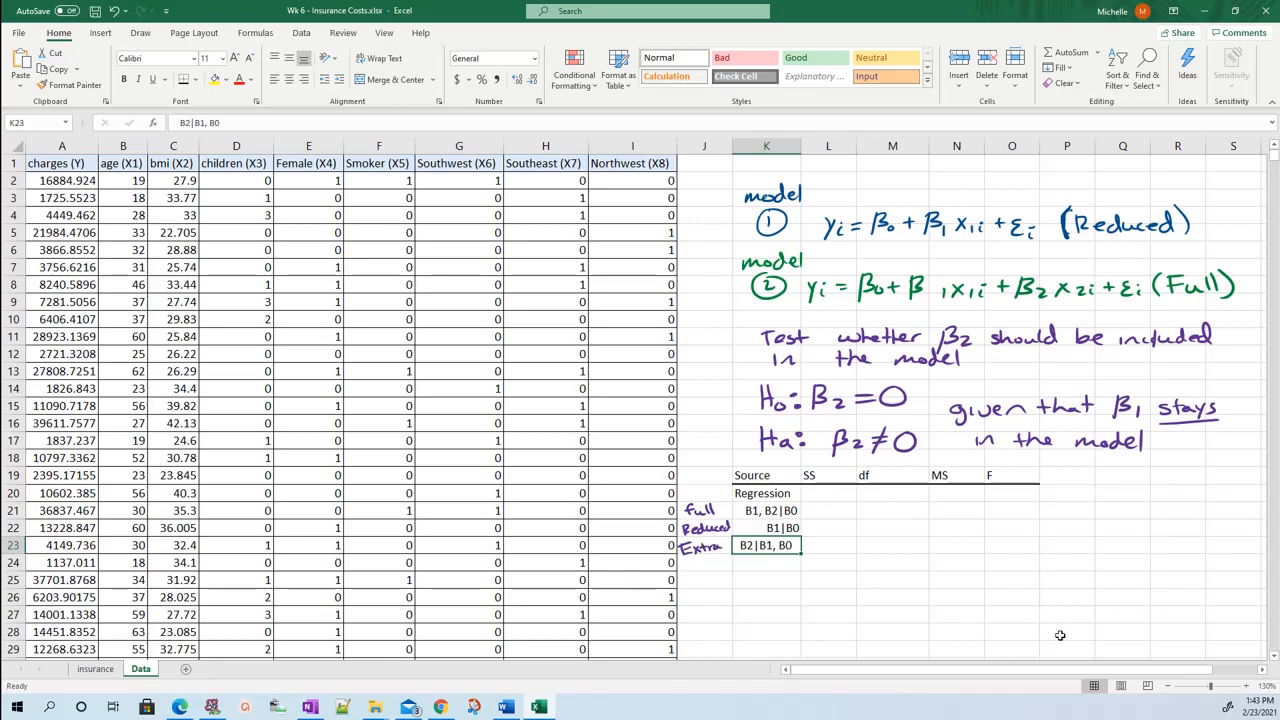
Enter the row label Residual in K25 and copy the B1, B2|B0 label from K21 into K26.
click(764, 579)
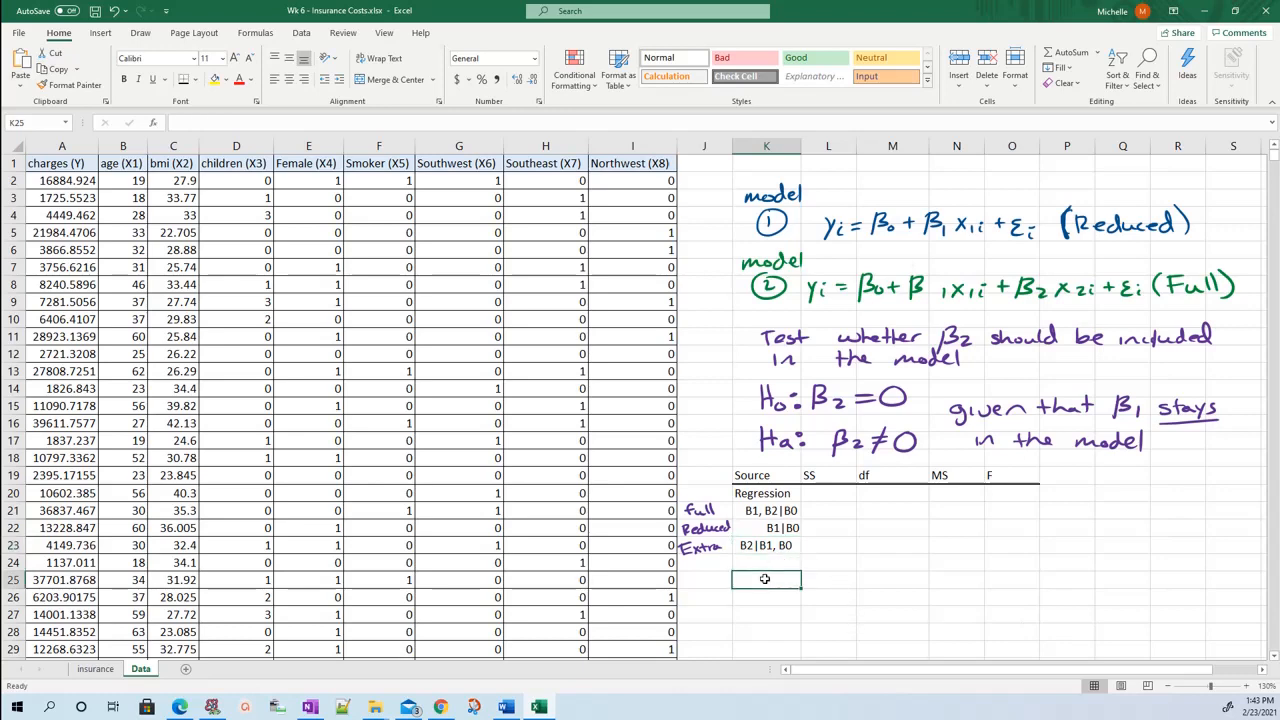
text(Residua)
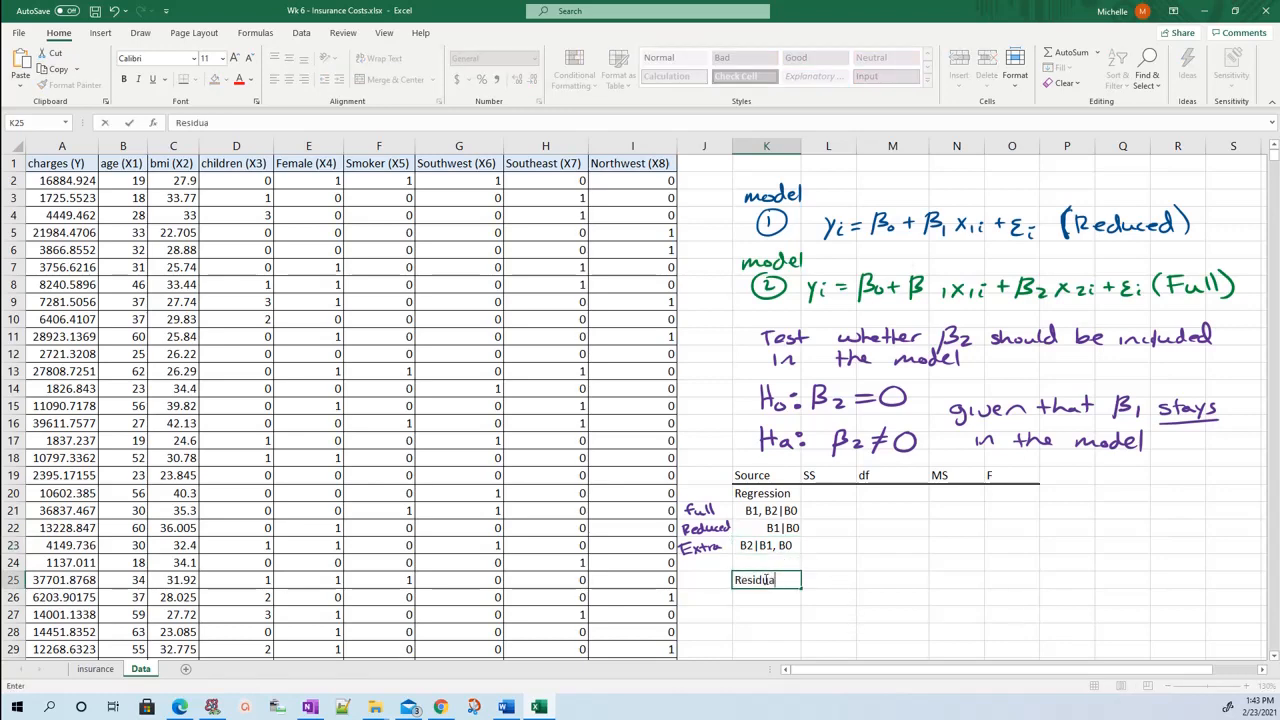
text(l)
key(Return)
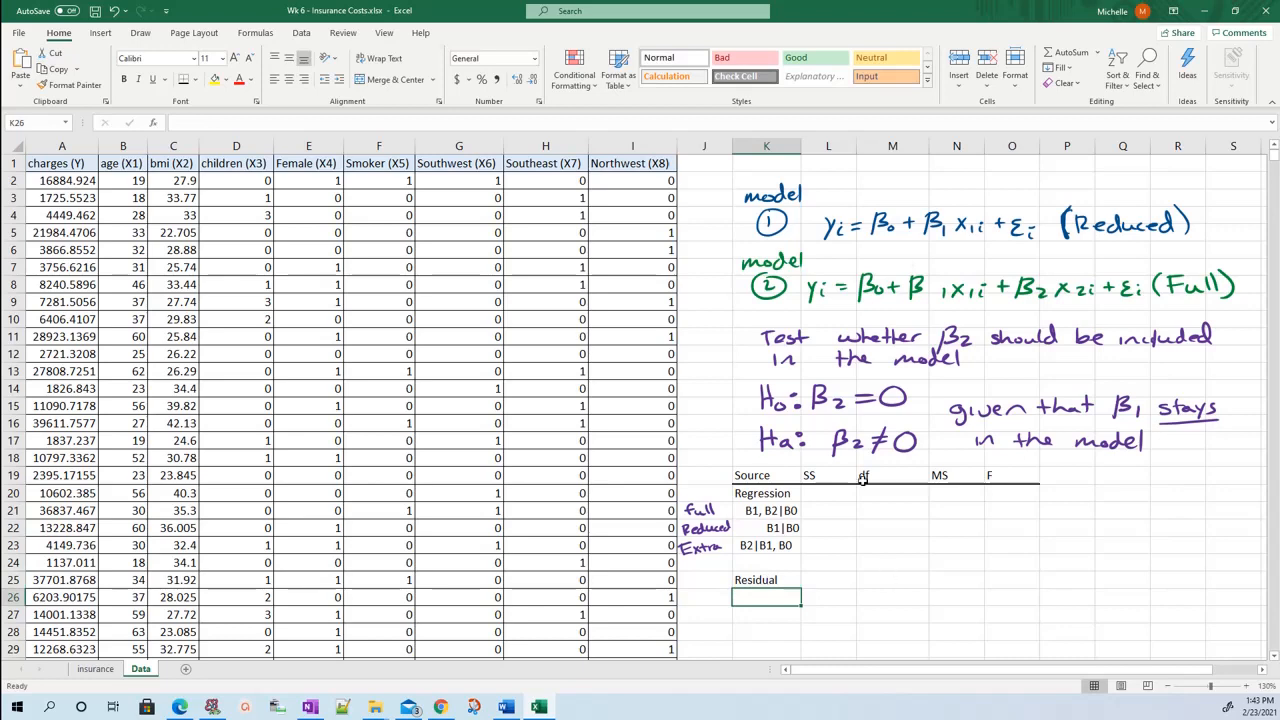
click(790, 511)
key(ctrl+c)
click(782, 595)
key(ctrl+v)
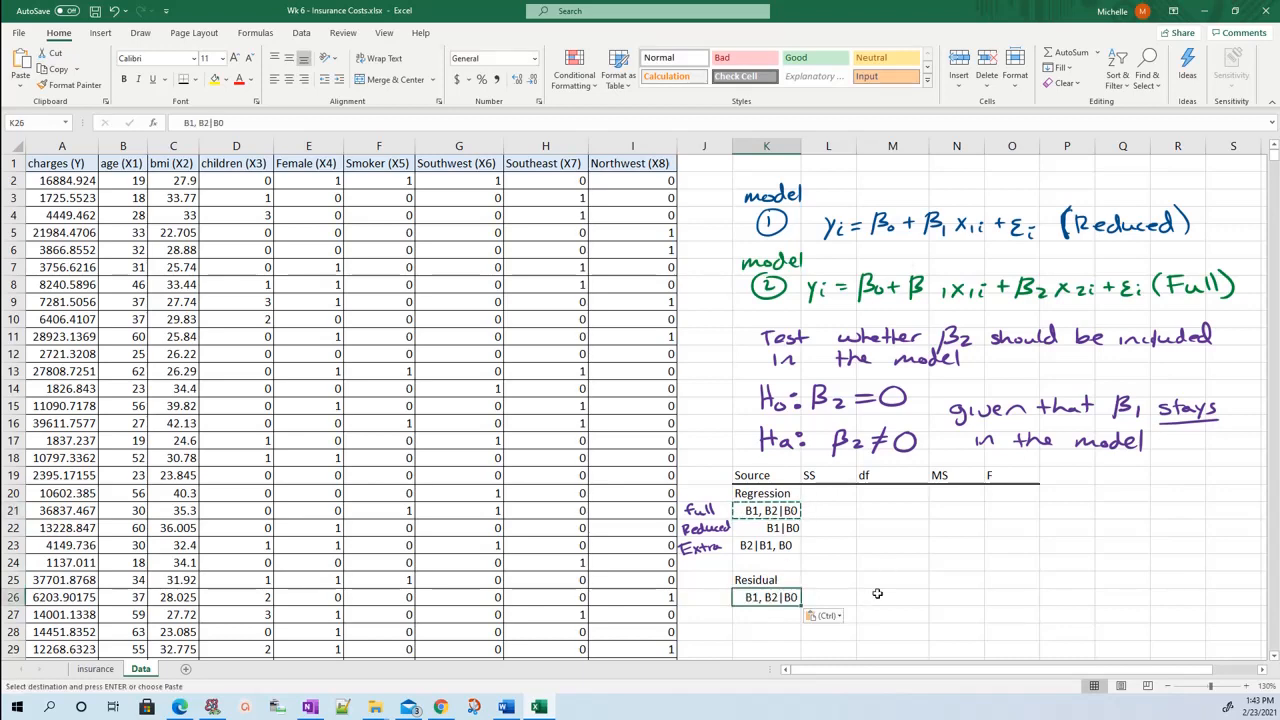
click(872, 590)
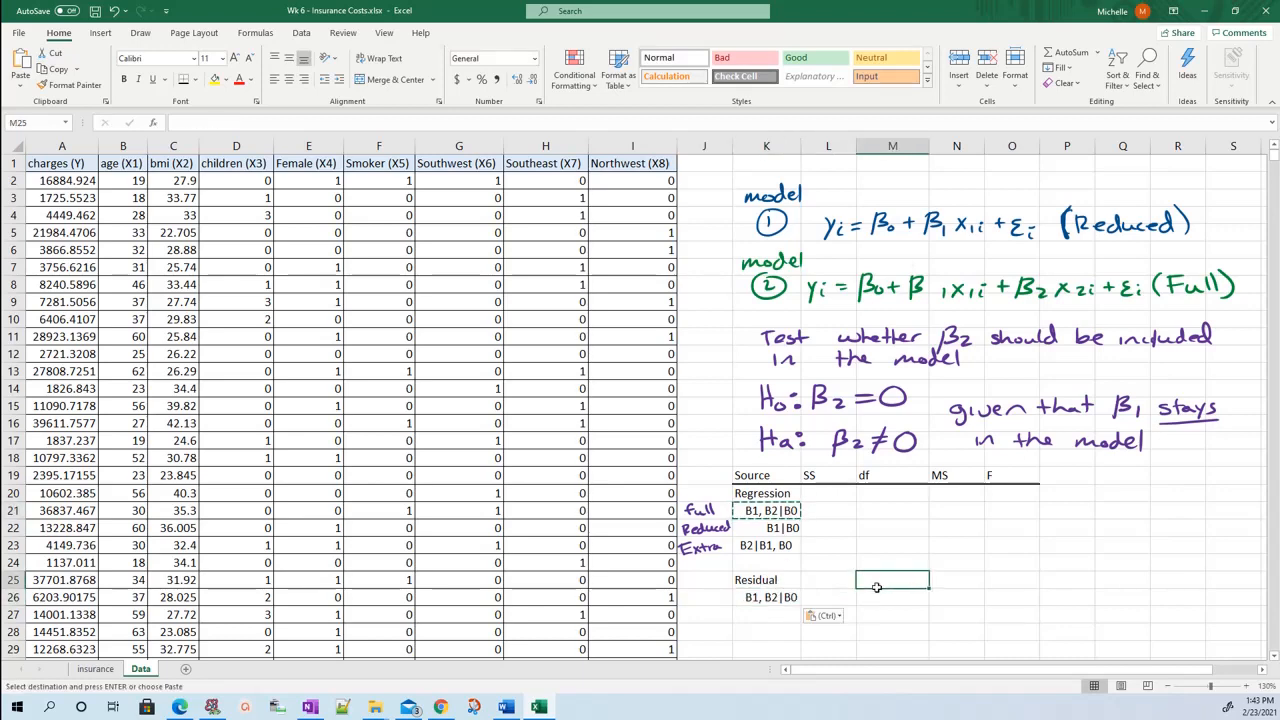
Enter the row label Total in K28 of the ANOVA table.
click(768, 630)
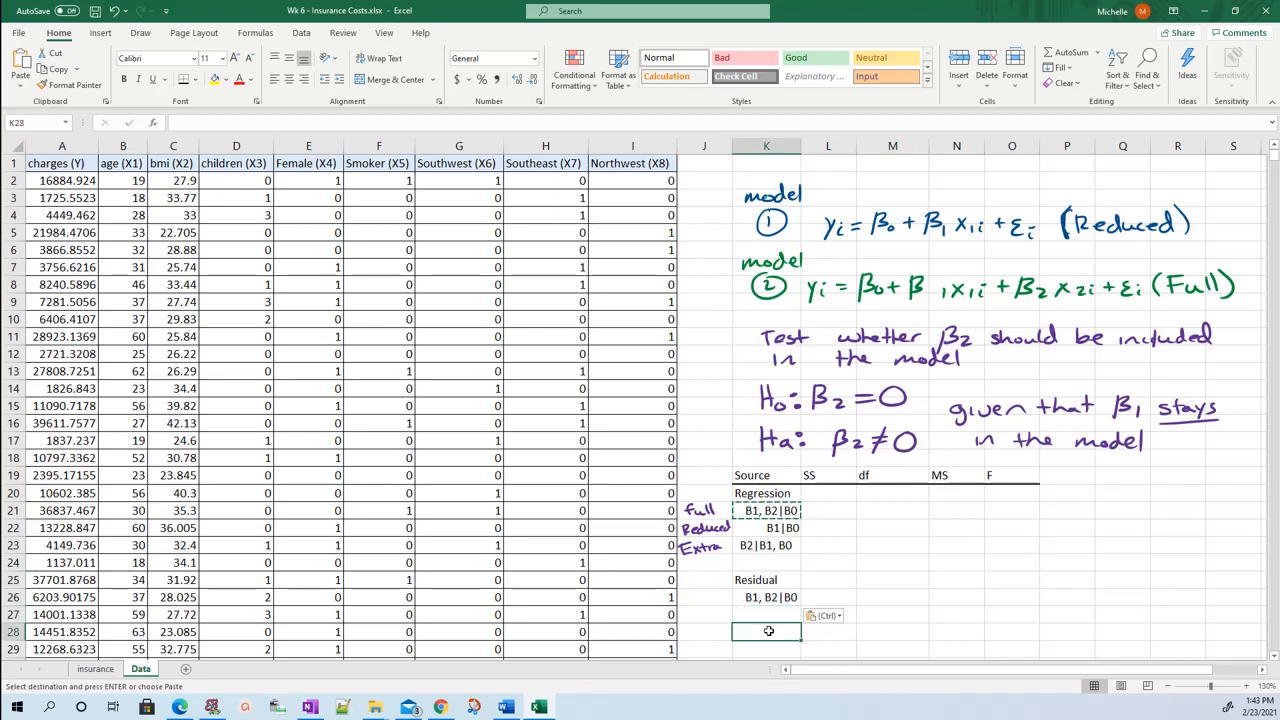
text(Toal)
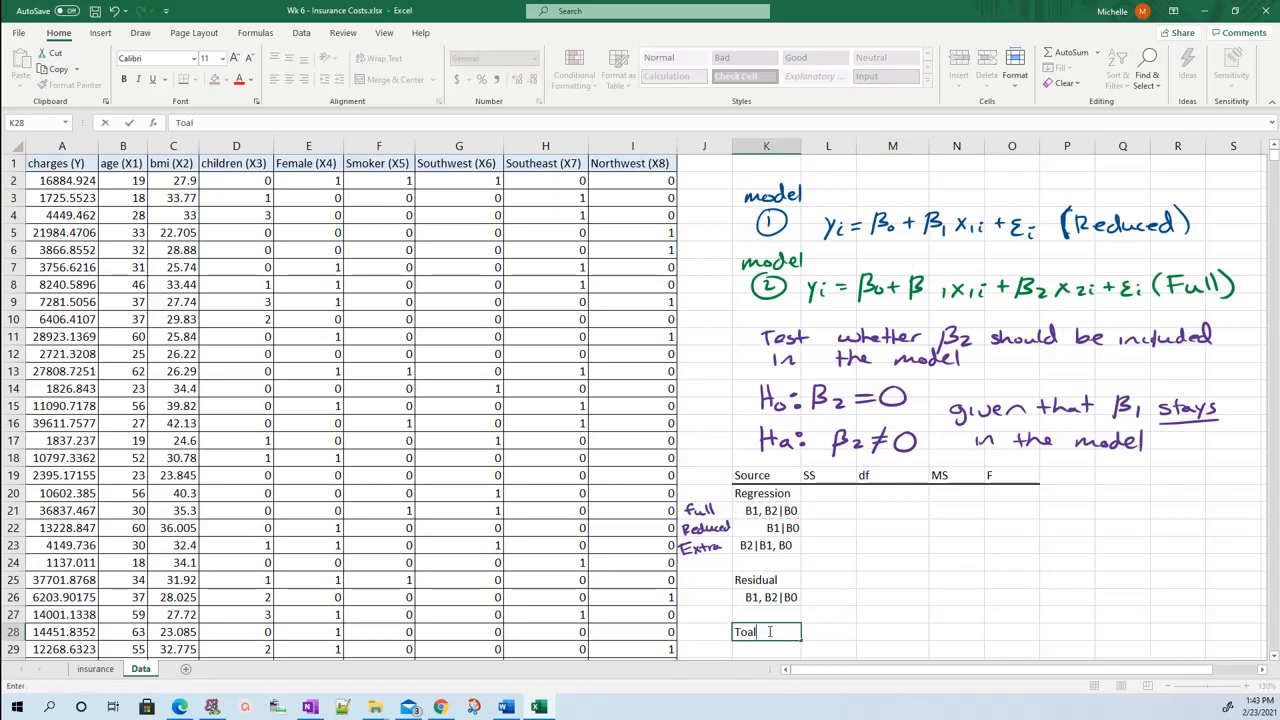
text(ta)
key(Right)
key(Up)
key(Up)
key(Up)
key(Up)
key(Up)
key(Up)
key(Up)
key(Up)
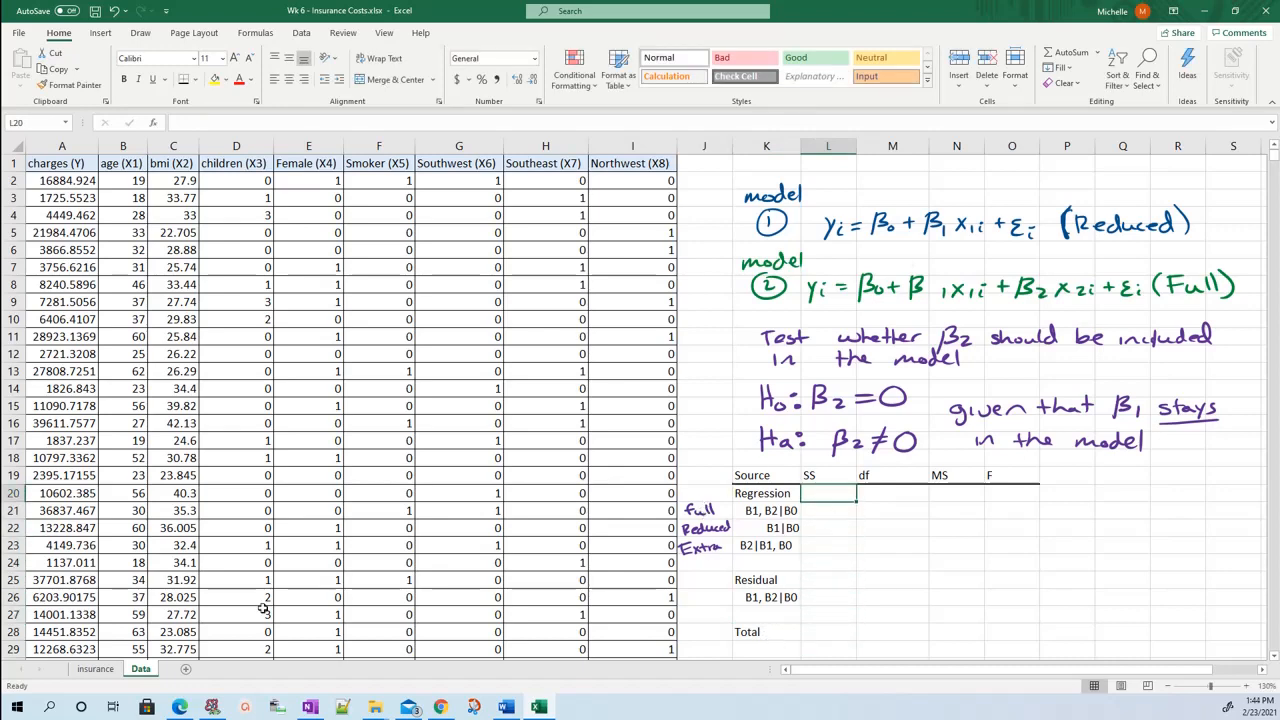
Start the Regression analysis tool and clear the previous Y range, X range and new worksheet name.
click(248, 231)
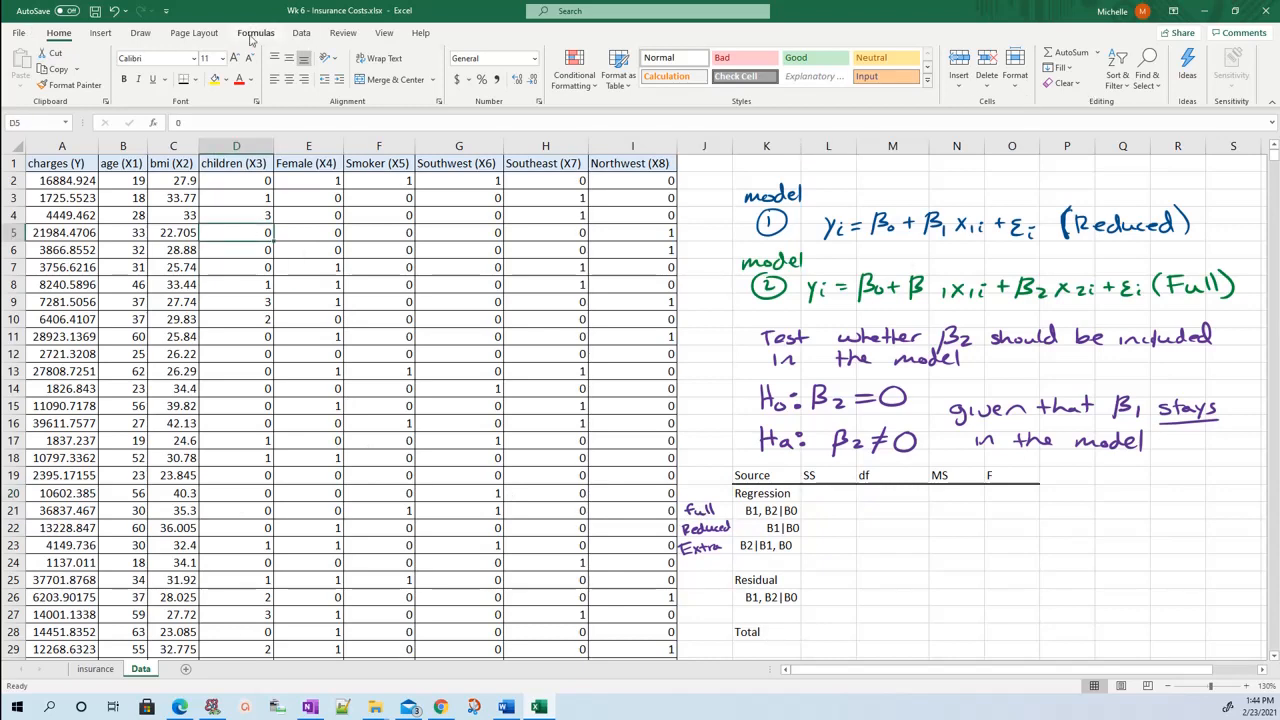
click(301, 33)
click(1184, 52)
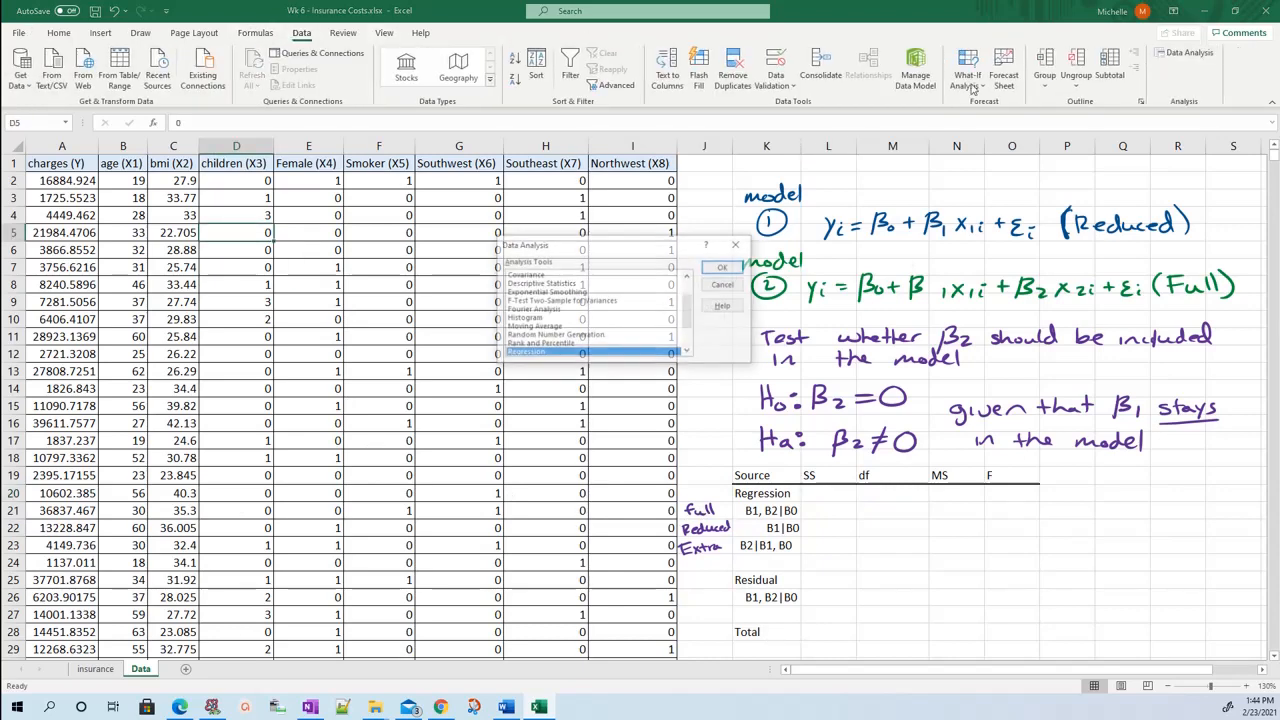
click(724, 267)
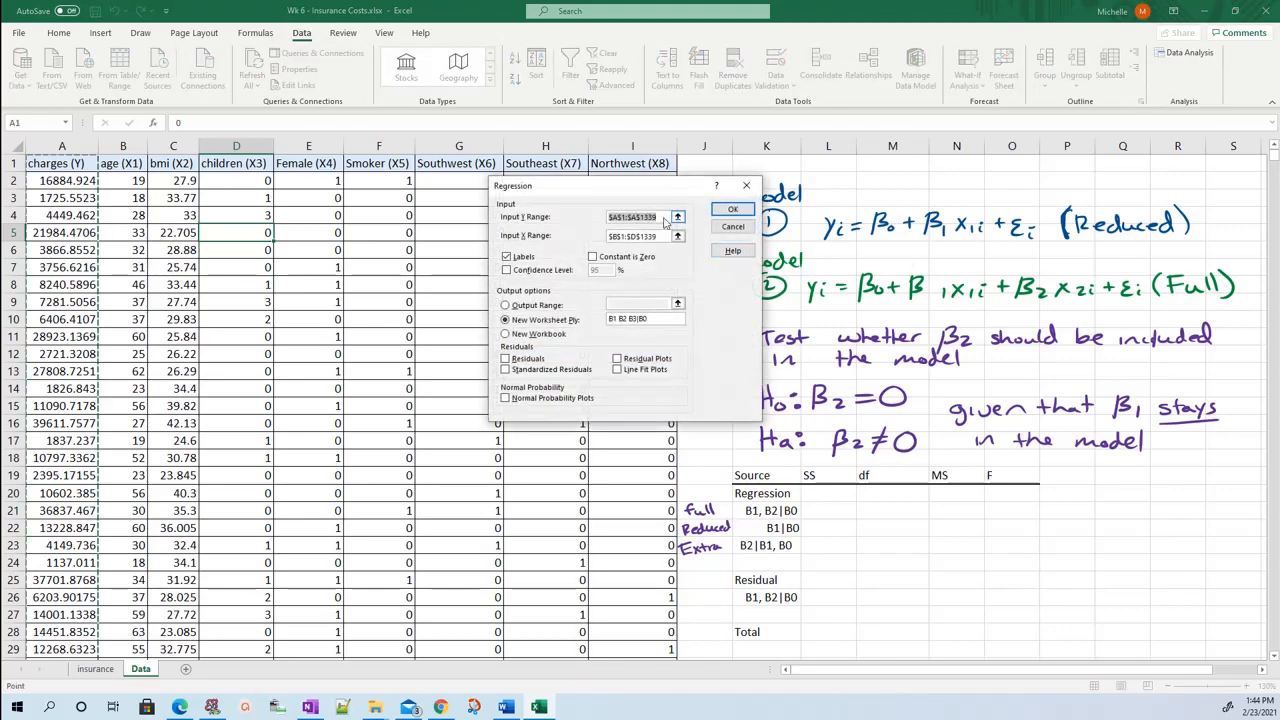
key(BackSpace)
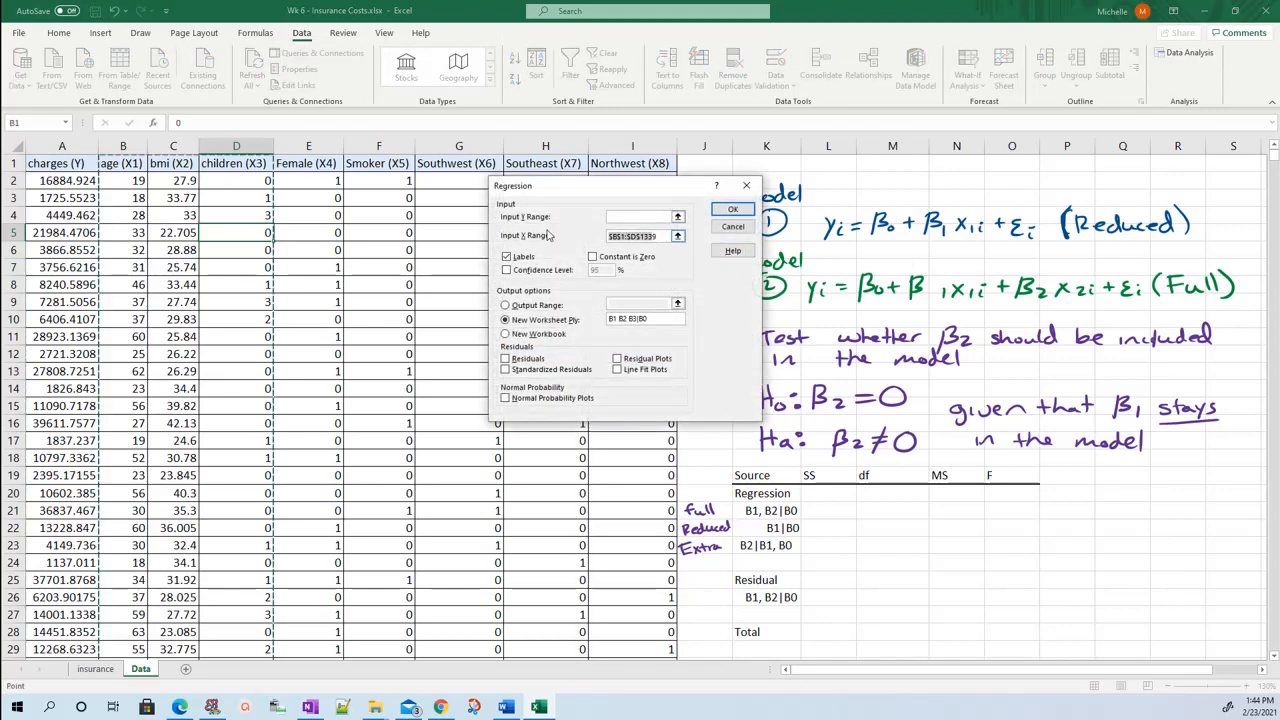
drag(655, 236, 550, 236)
key(BackSpace)
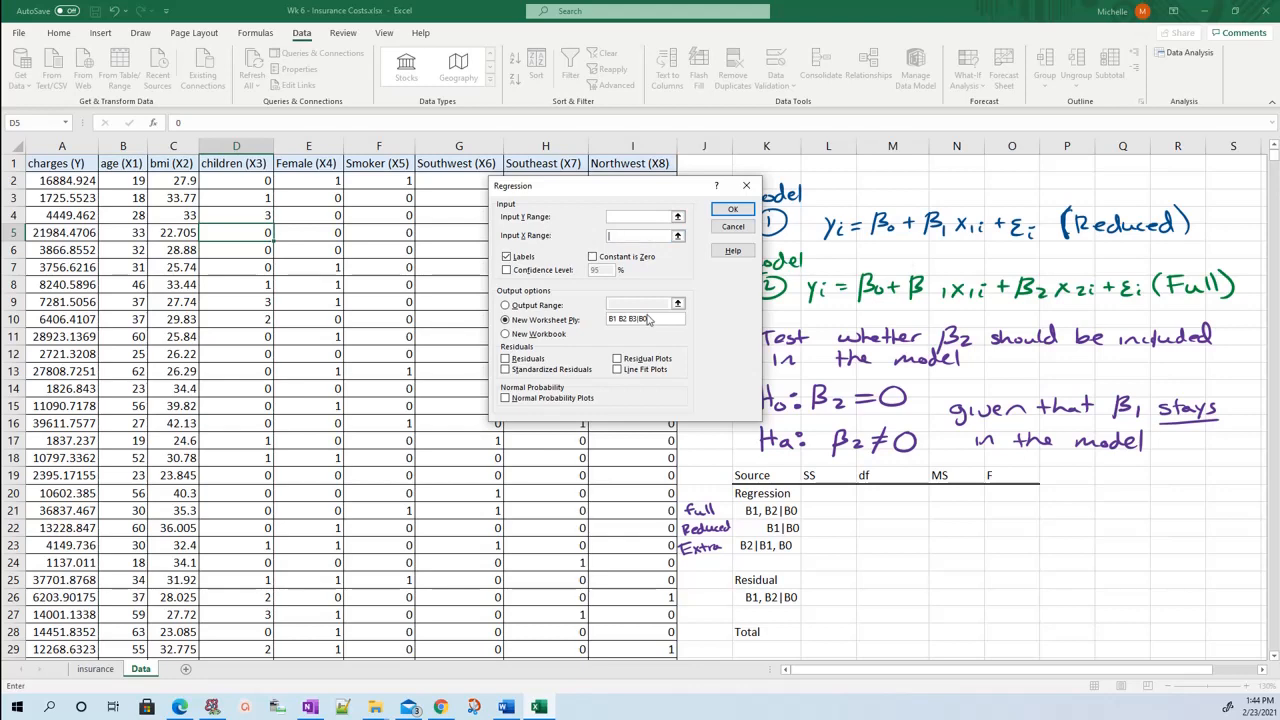
click(550, 320)
key(BackSpace)
Set the regression's Y range to charges, $A$1:$A$1339, and its X range to age, $B$1:$B$1339.
click(625, 217)
click(57, 160)
key(ctrl+shift+Down)
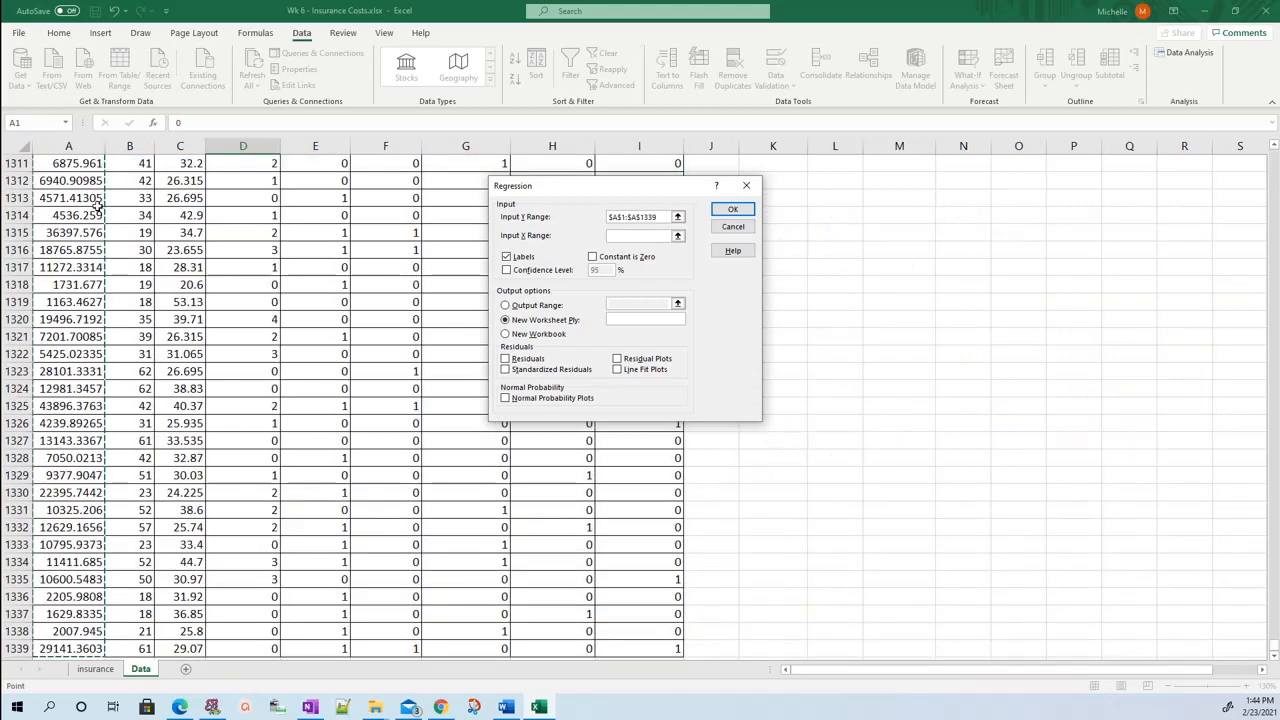
click(640, 237)
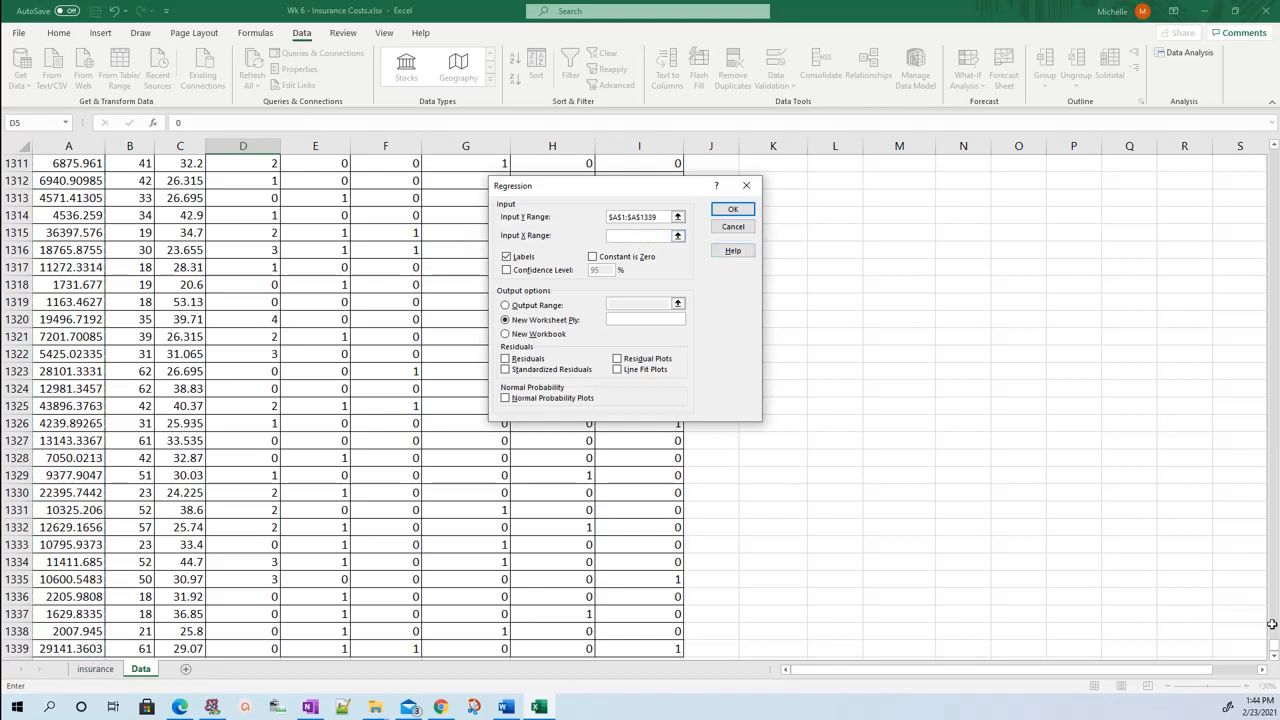
drag(1274, 640, 1254, 152)
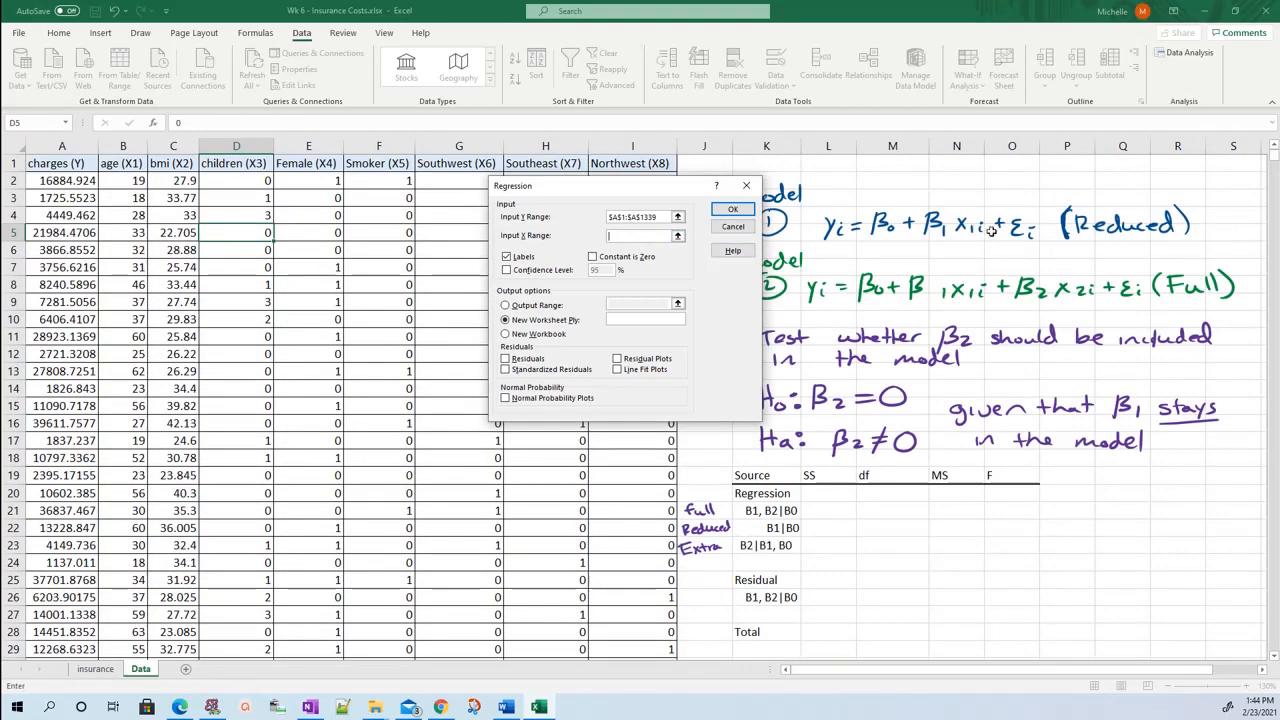
click(122, 162)
key(ctrl+shift+Down)
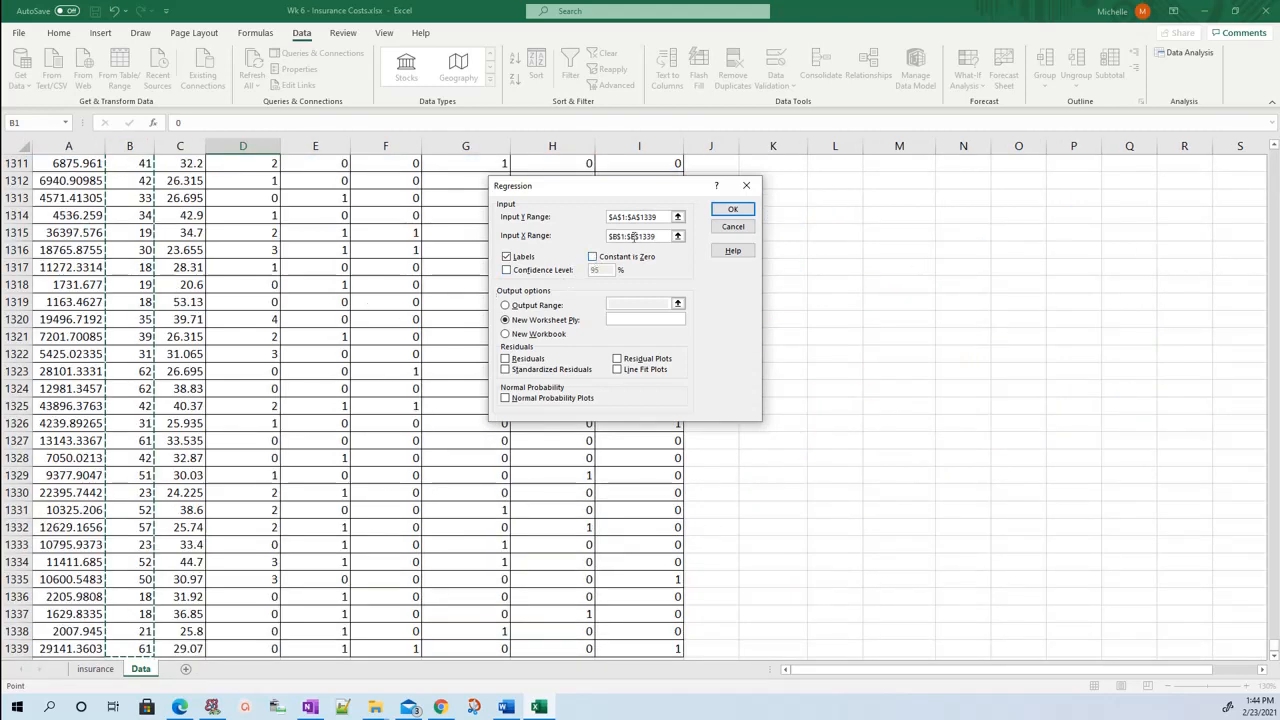
Name the output worksheet Reduced and run the regression.
click(627, 320)
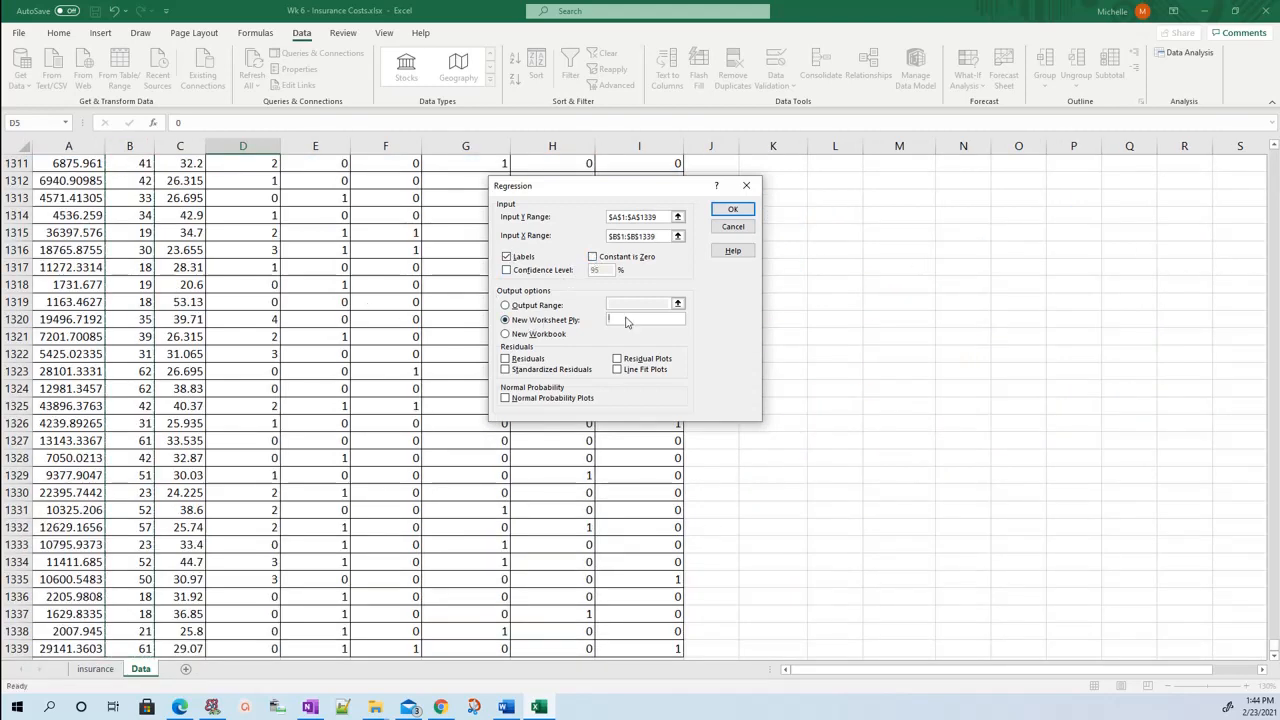
text(Reduced)
click(733, 209)
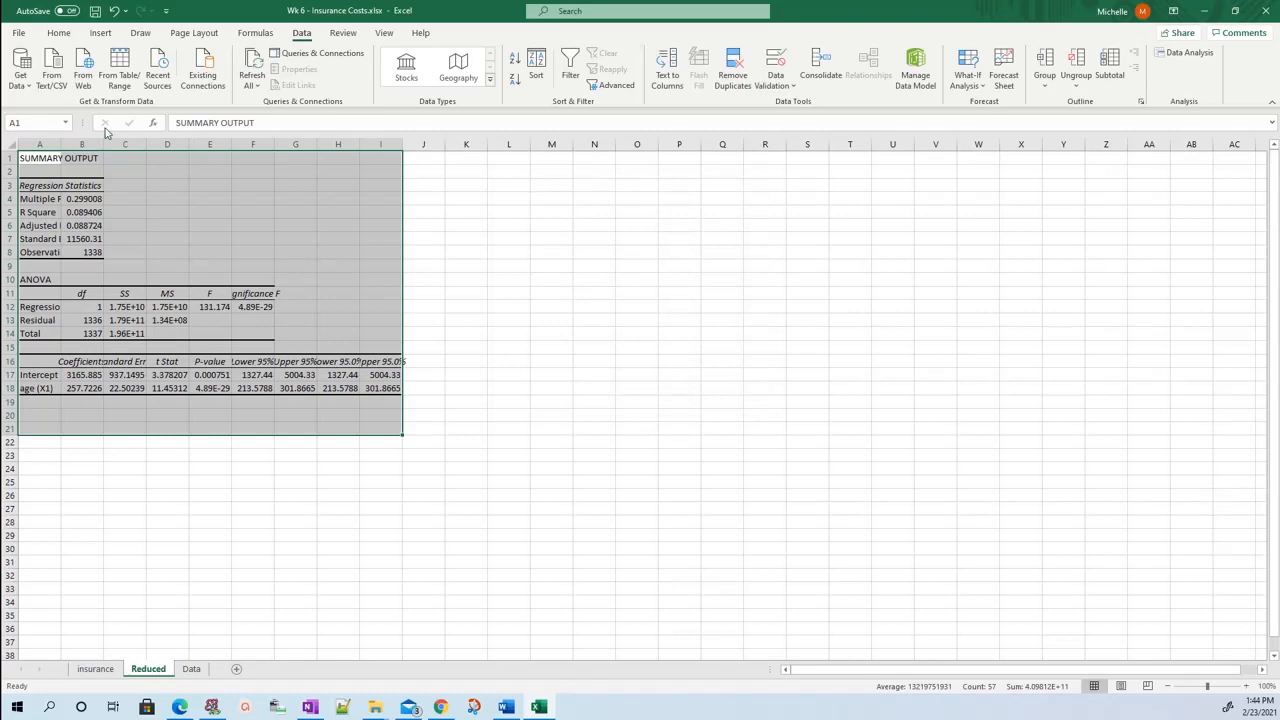
Autofit the widths of columns A and C in the Reduced regression output.
double_click(61, 144)
click(157, 318)
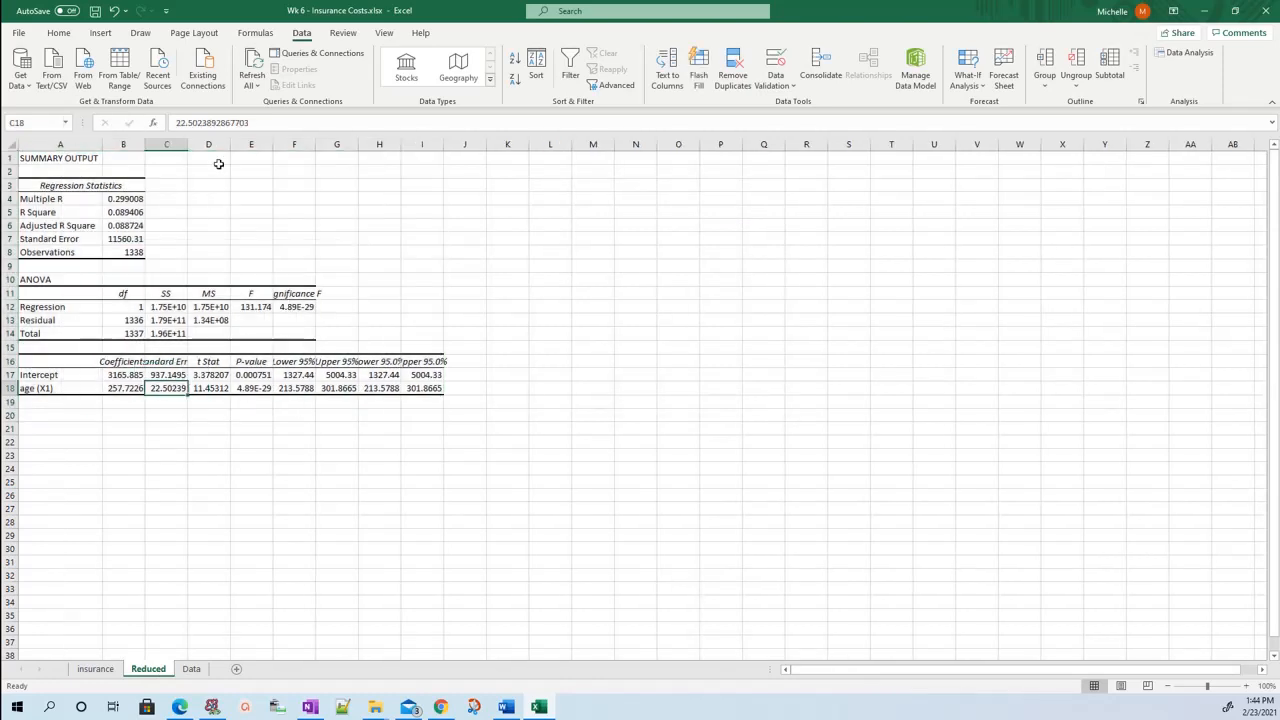
double_click(187, 144)
Highlight the regression sum of squares in C12 of the Reduced sheet with yellow fill.
click(183, 307)
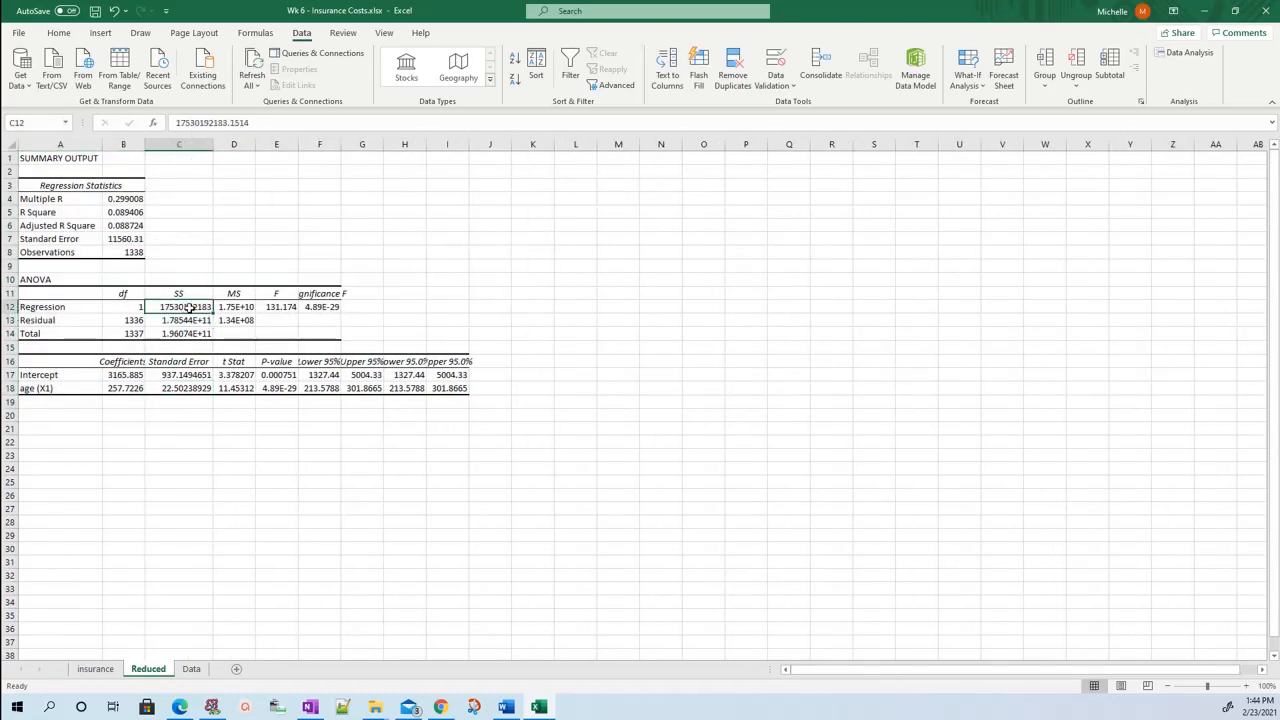
click(58, 33)
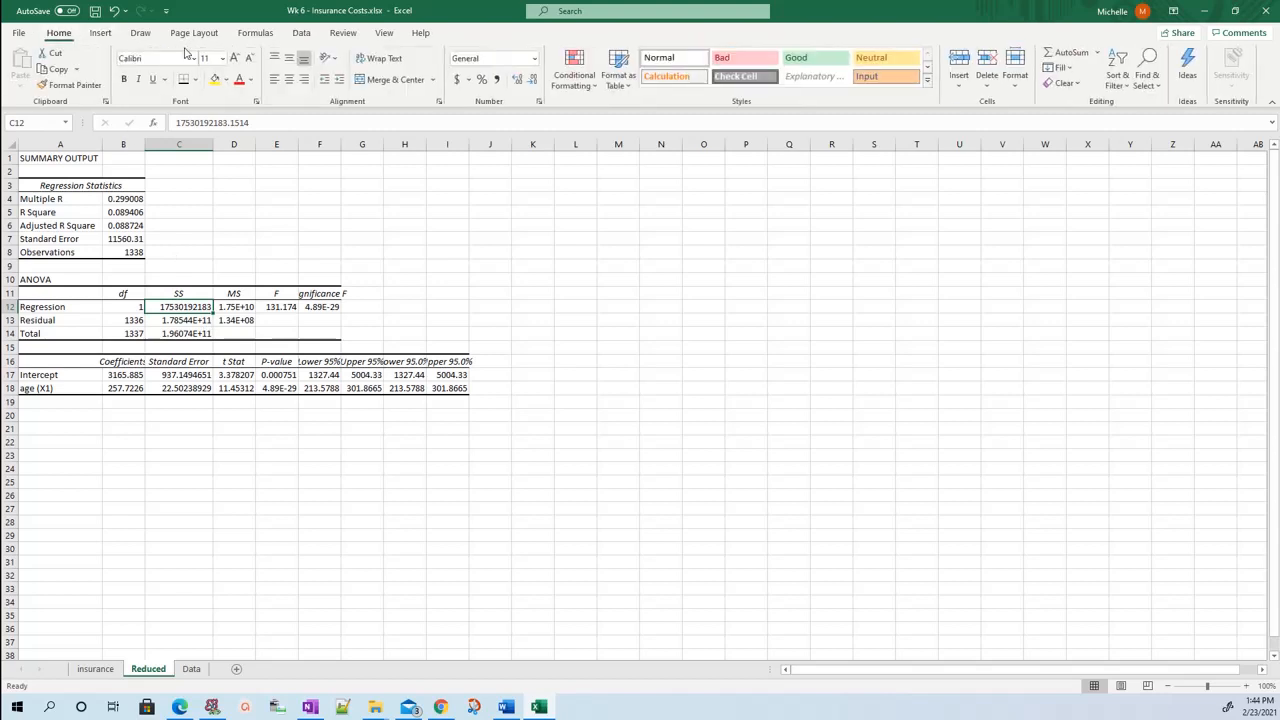
click(214, 79)
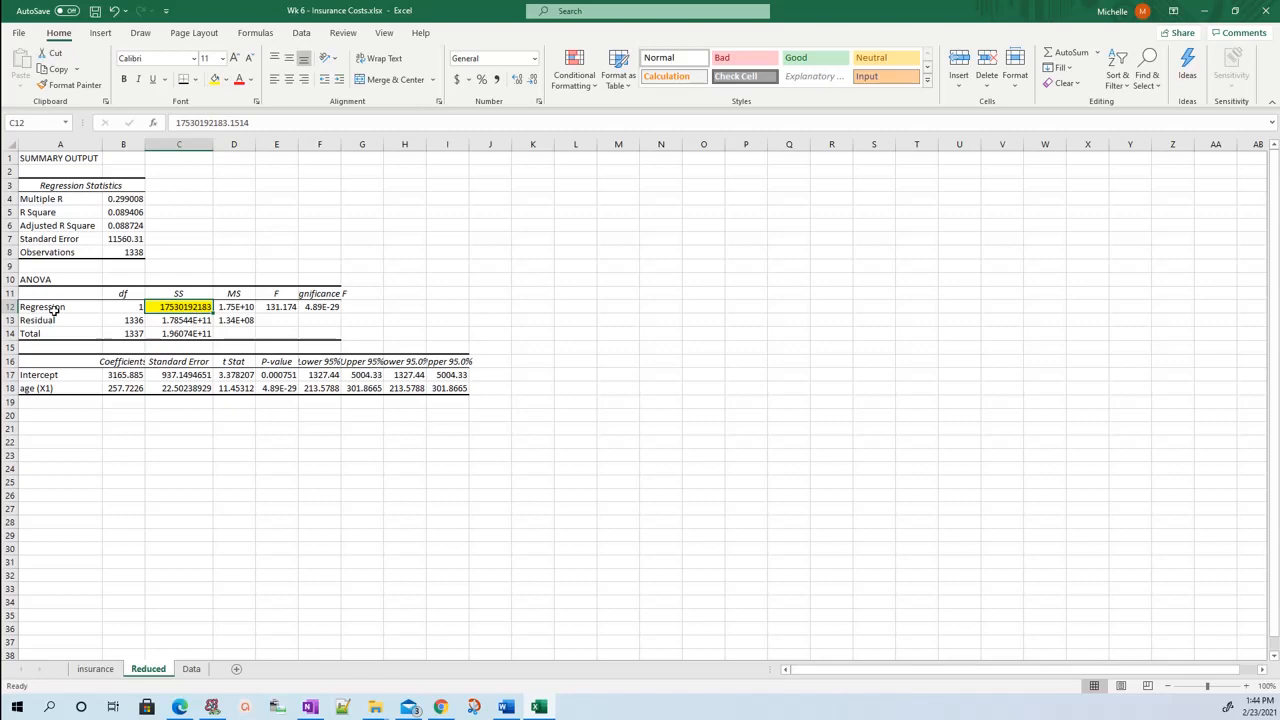
Copy the regression SS from C12 of the Reduced sheet into L22, the B1|B0 row of the Data sheet's ANOVA table.
click(199, 670)
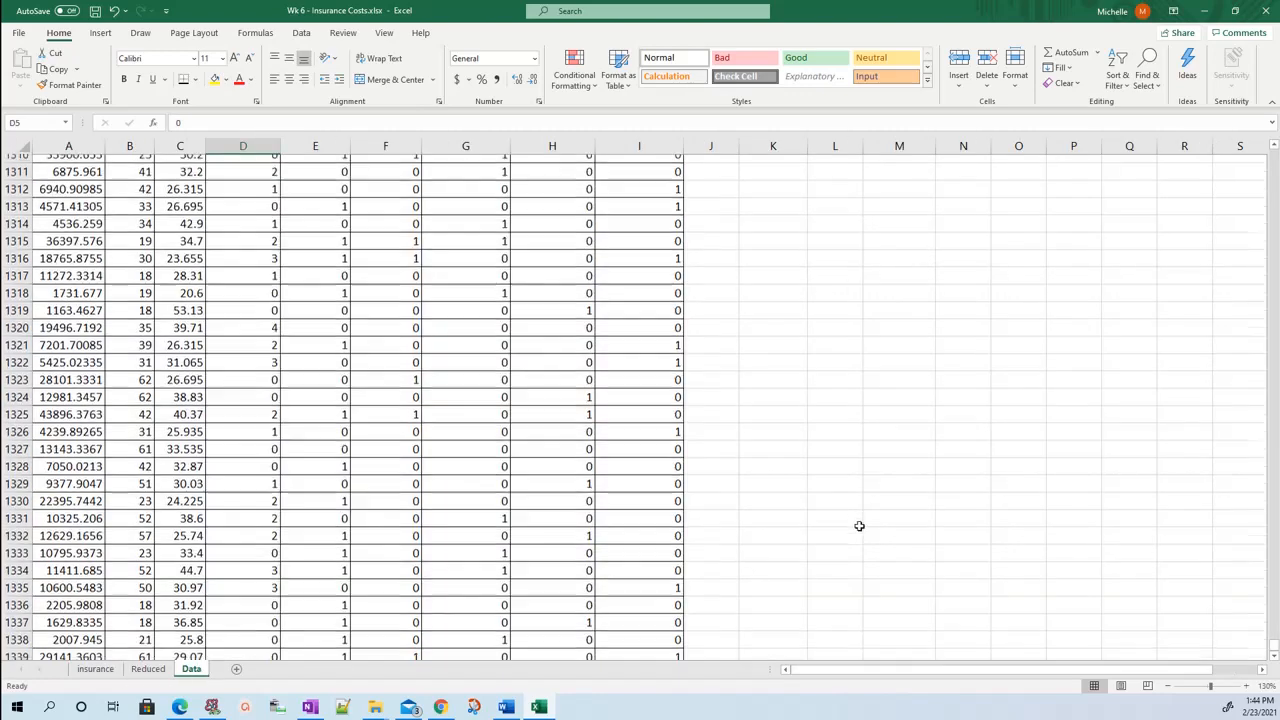
scroll(858, 525, up, 20)
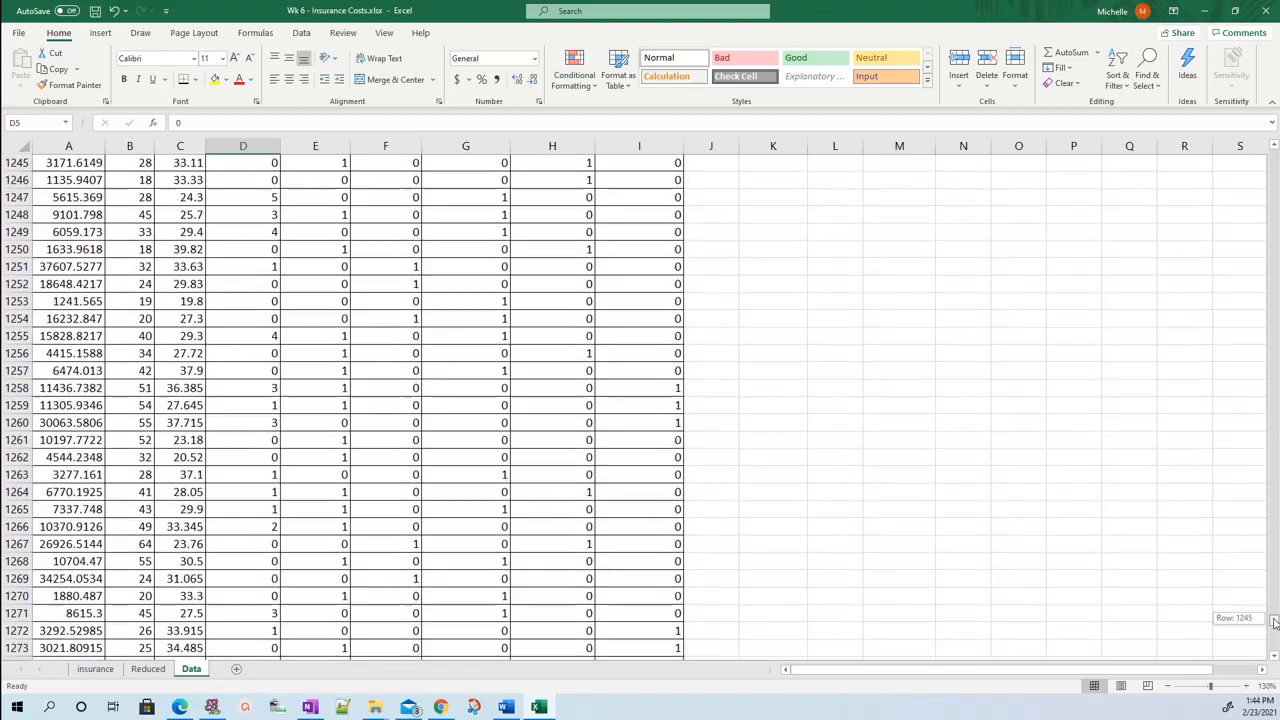
drag(1263, 619, 1275, 155)
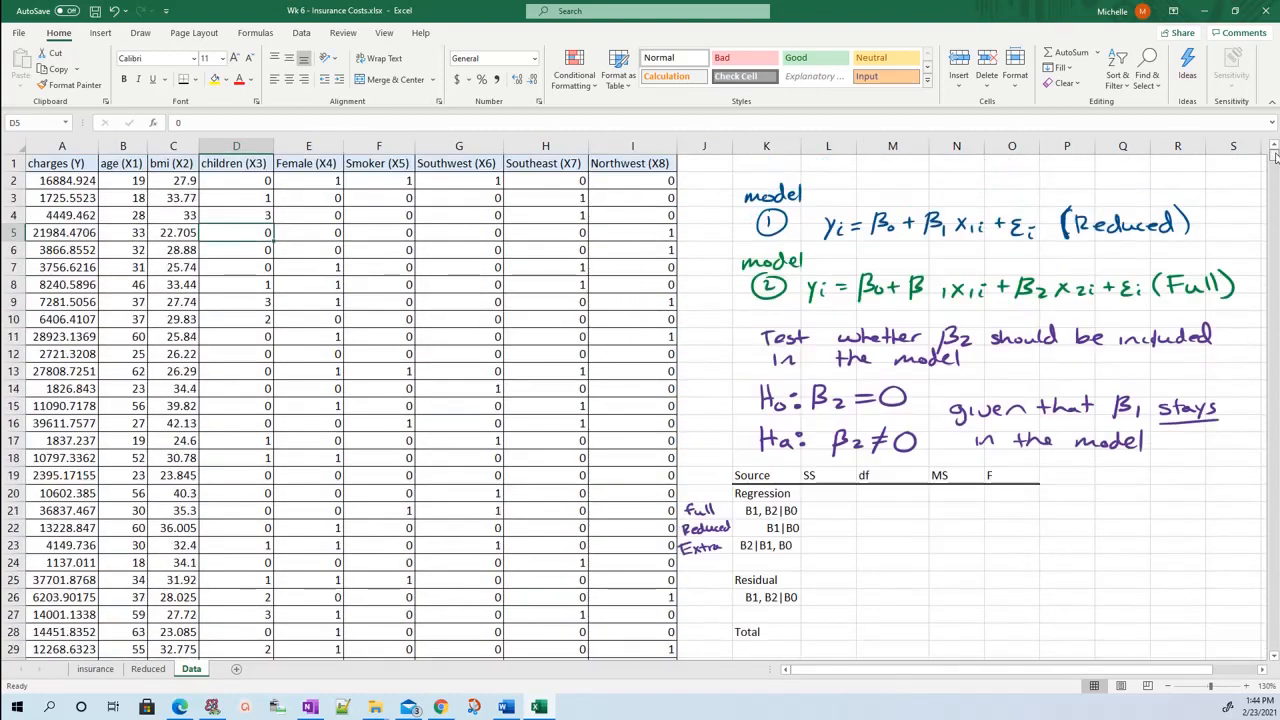
click(819, 509)
click(799, 528)
click(818, 528)
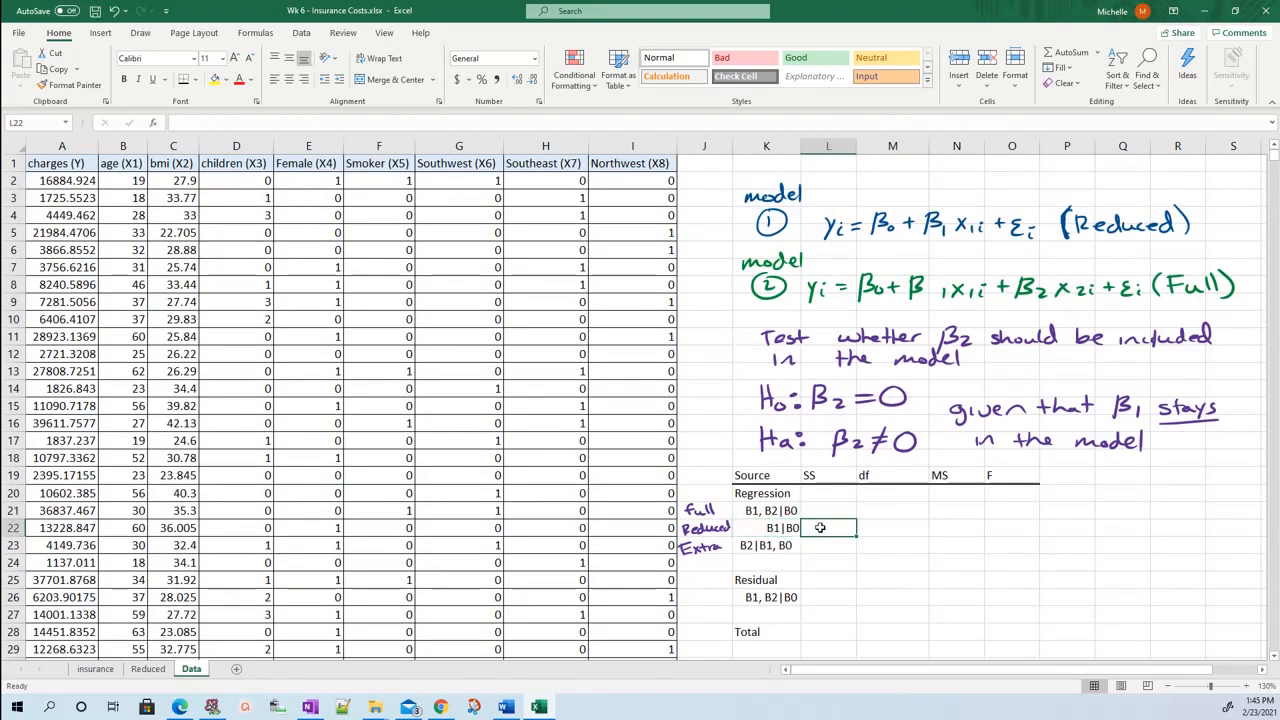
click(788, 530)
click(826, 529)
click(148, 669)
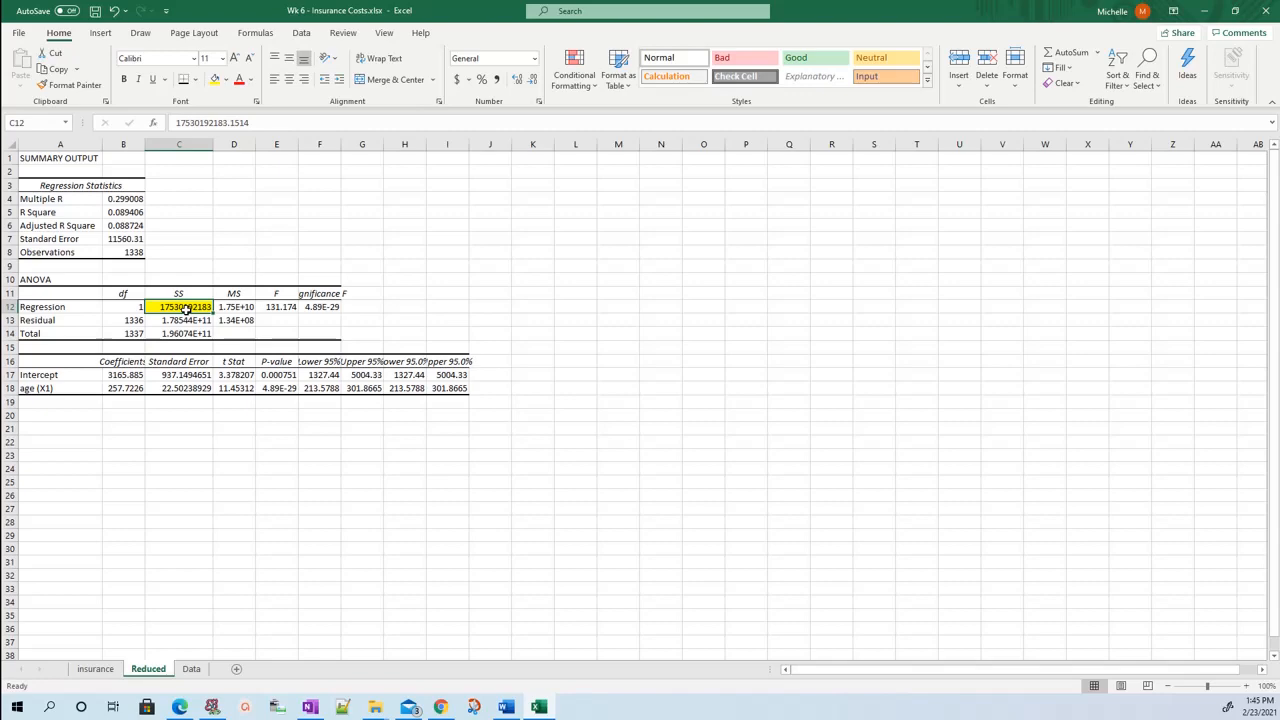
key(ctrl+c)
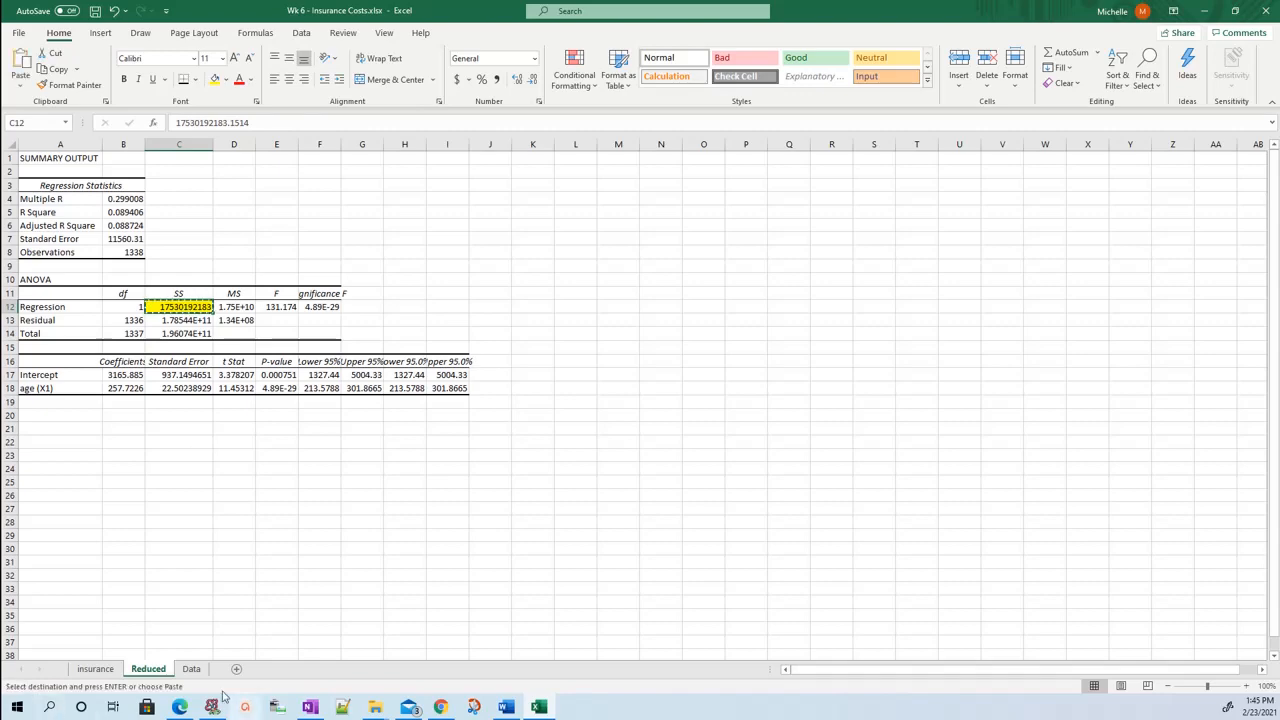
click(191, 669)
key(ctrl+v)
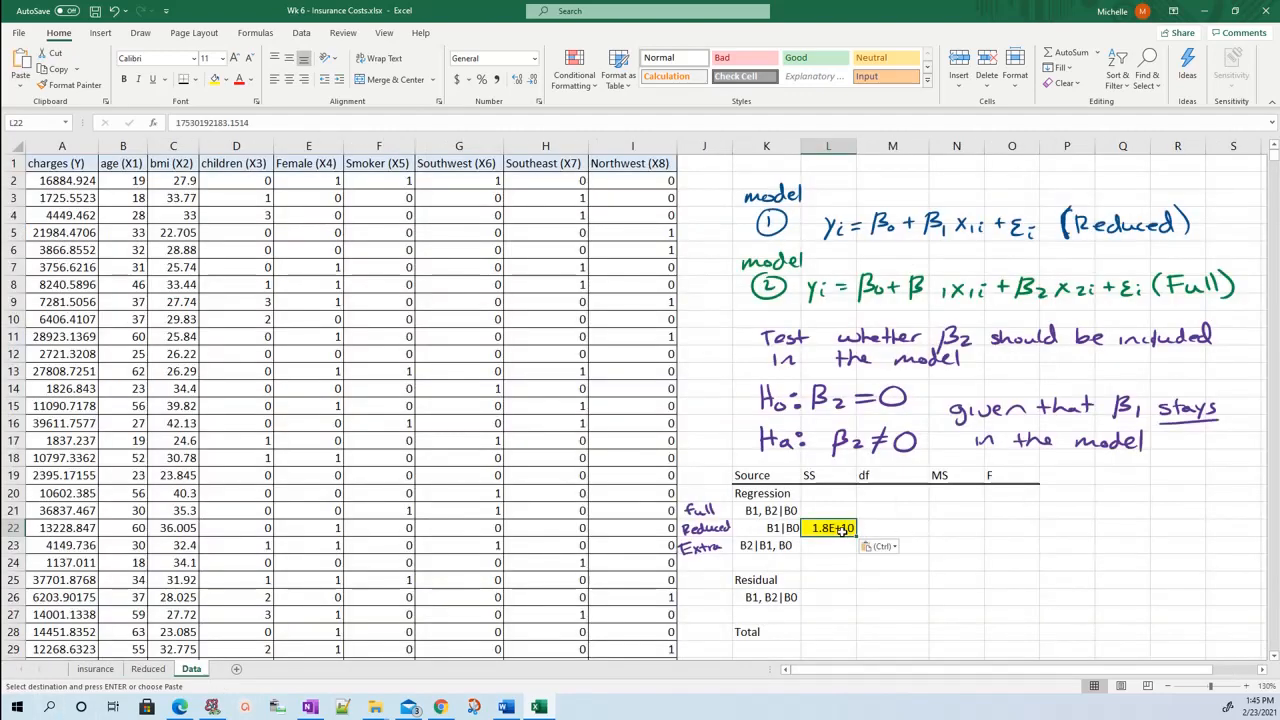
Autofit the width of column L on the Data sheet.
double_click(856, 146)
click(863, 575)
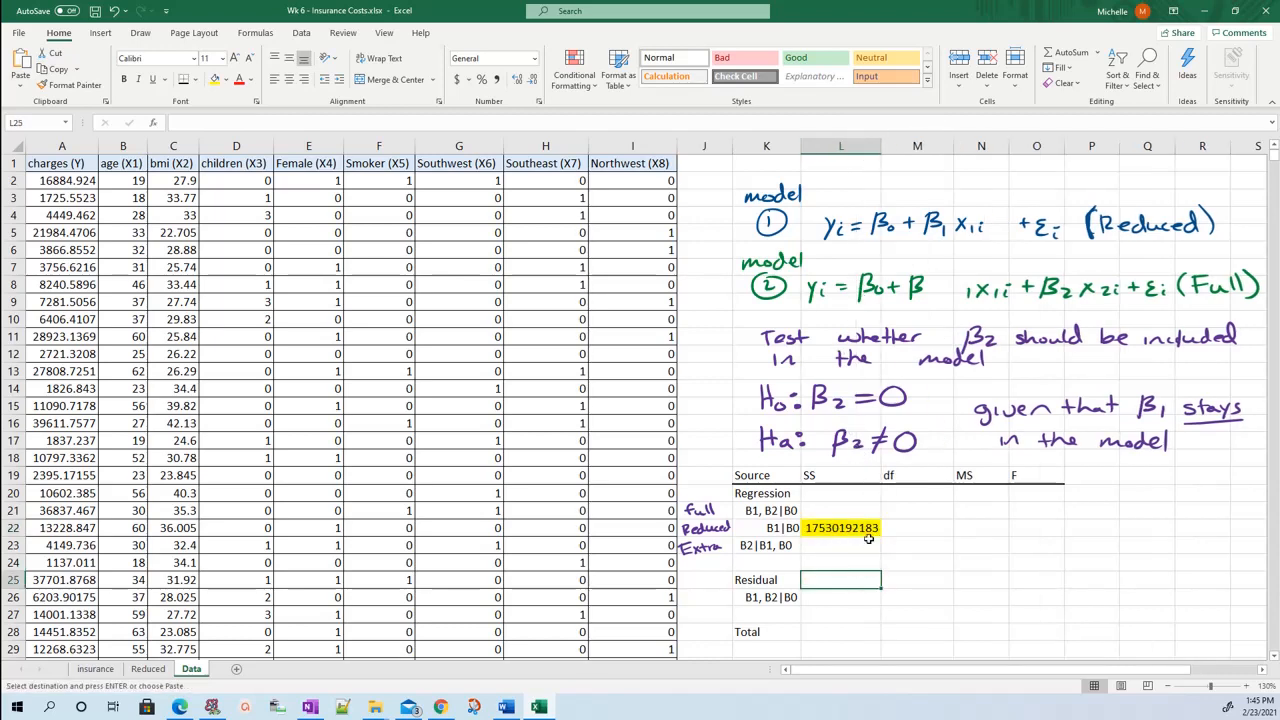
click(869, 534)
click(909, 532)
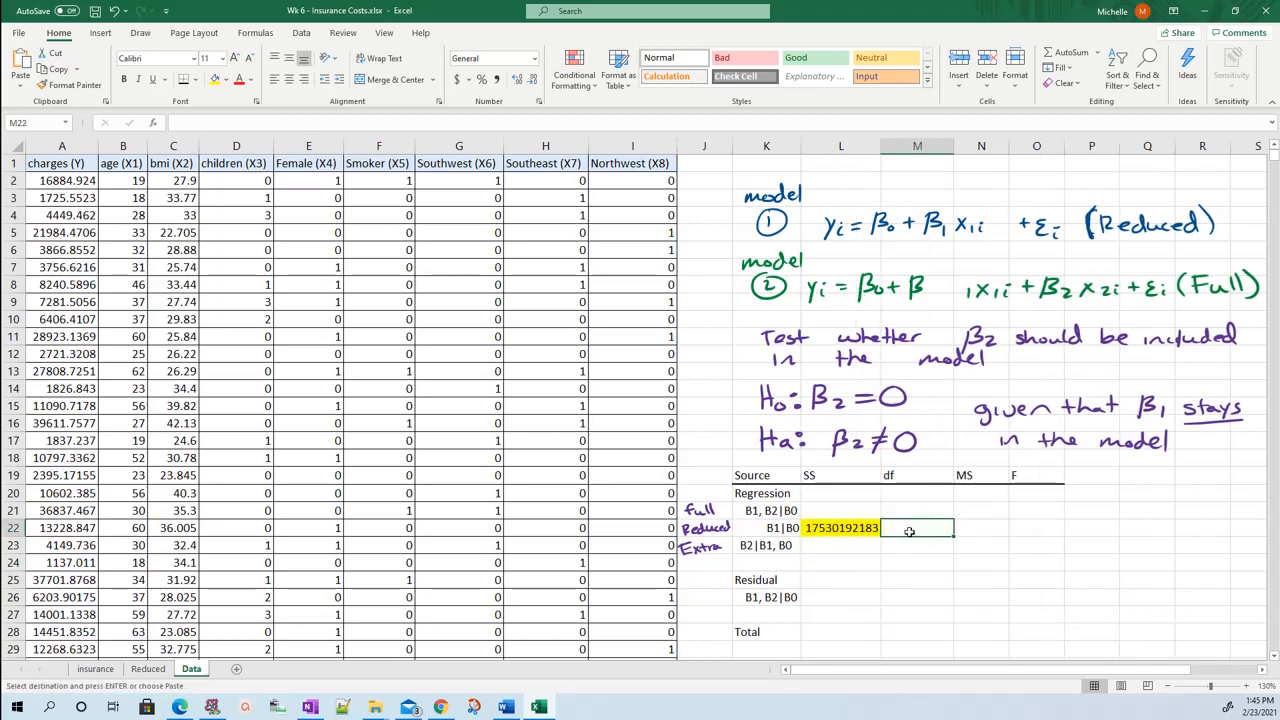
click(771, 530)
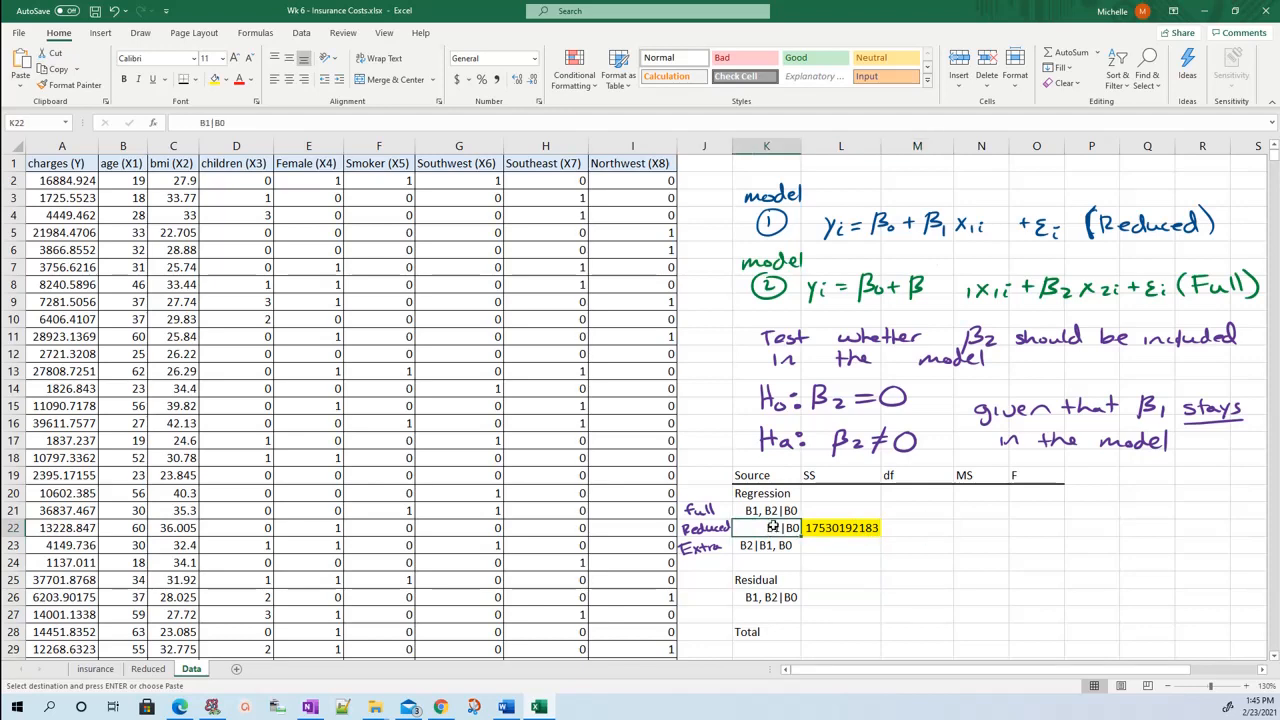
double_click(784, 529)
double_click(773, 530)
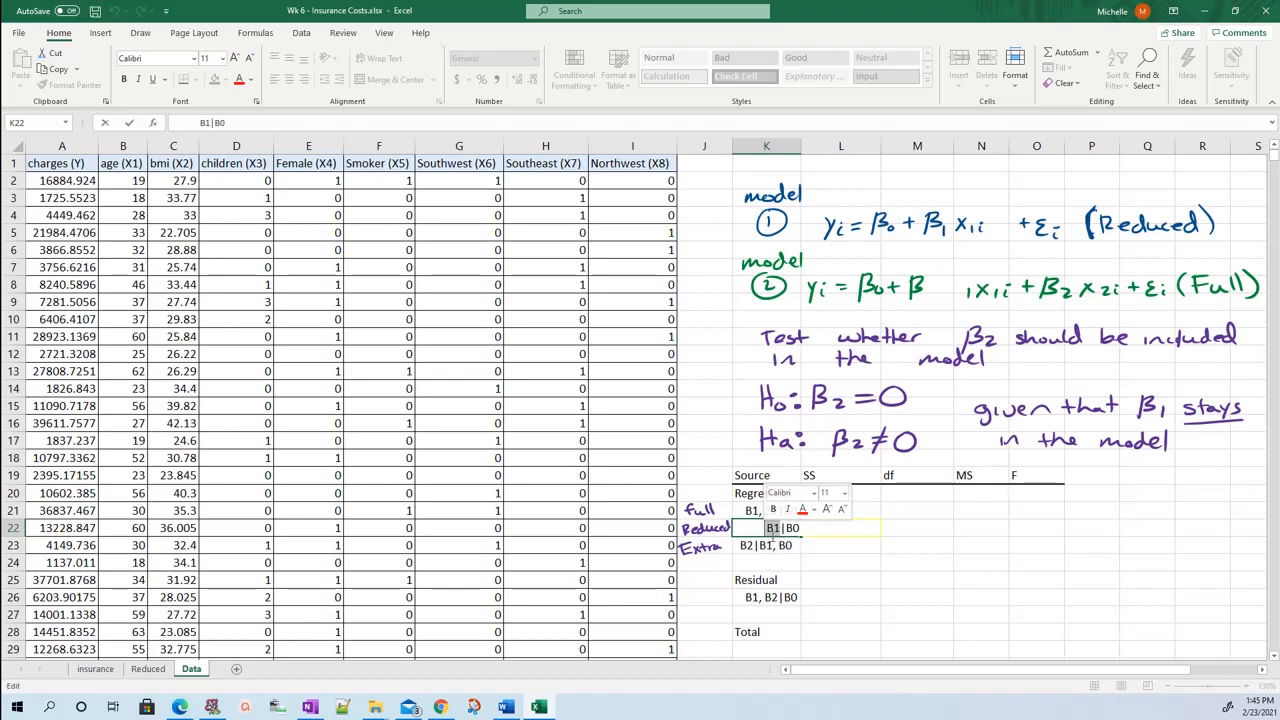
key(Return)
key(Up)
key(Right)
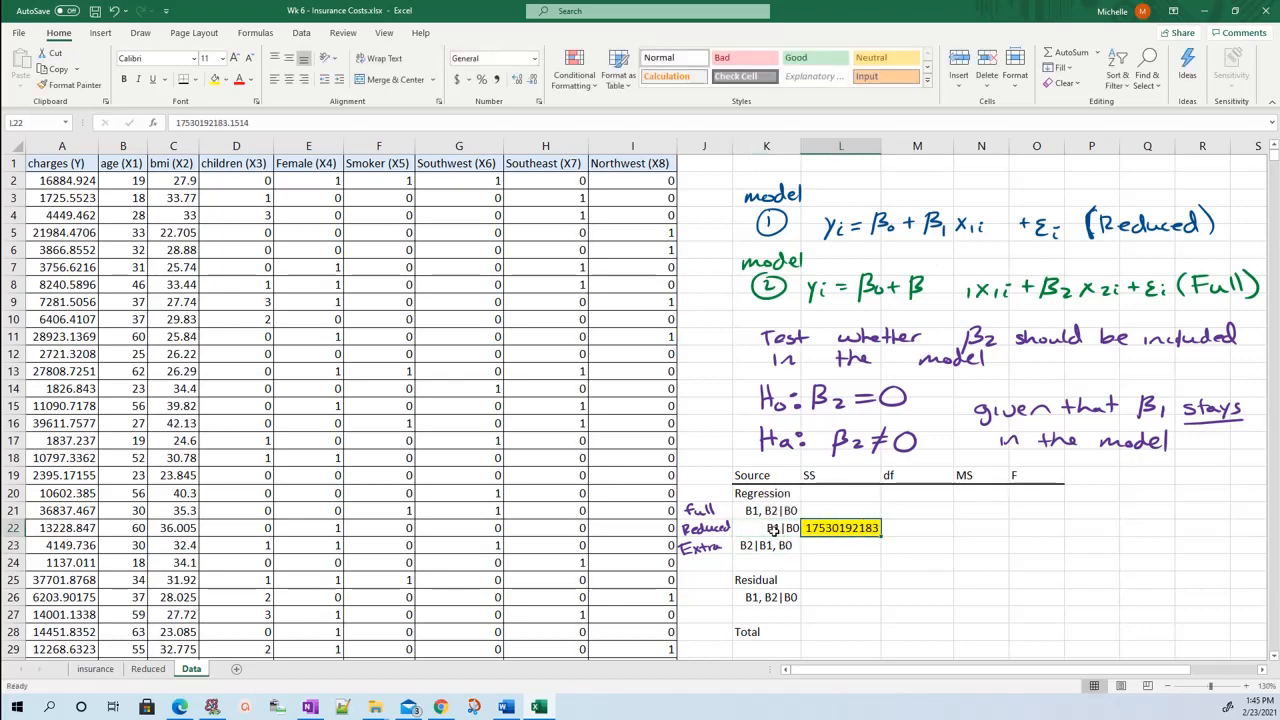
Enter the degrees of freedom in the ANOVA table: 1 for B1|B0 and 2 for B1, B2|B0, and check against the Reduced sheet.
click(891, 526)
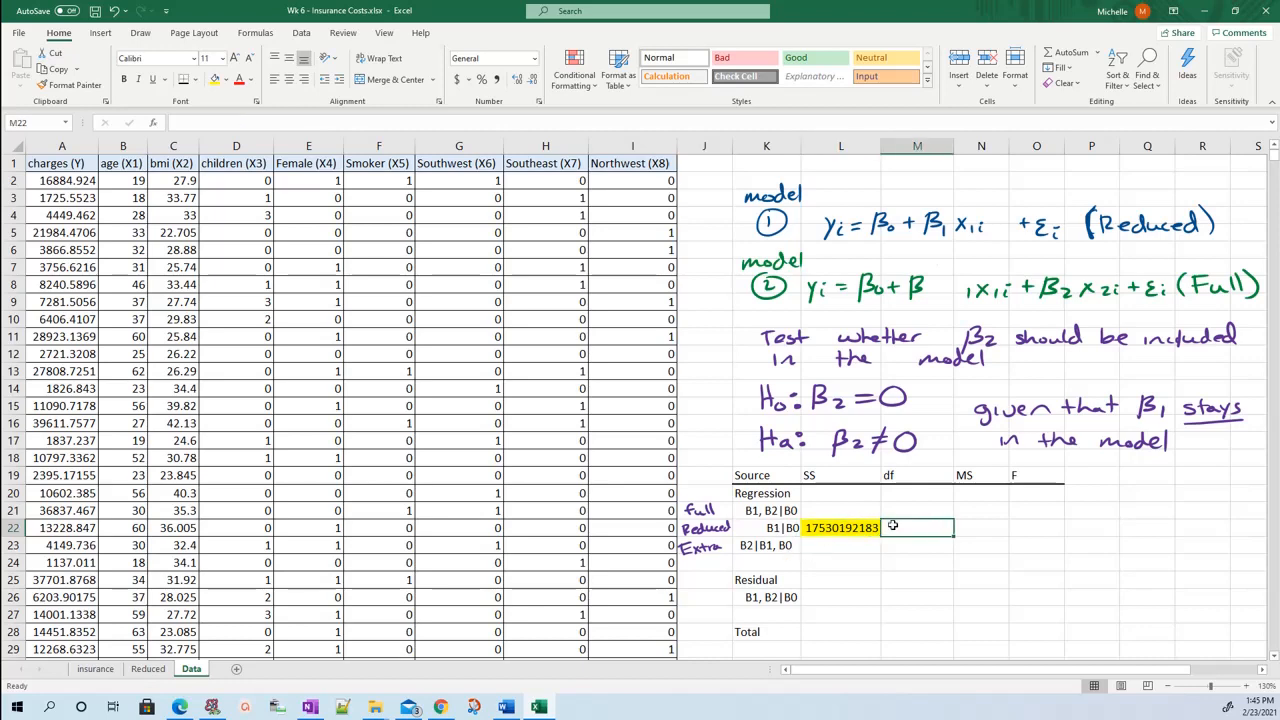
text(1)
key(Up)
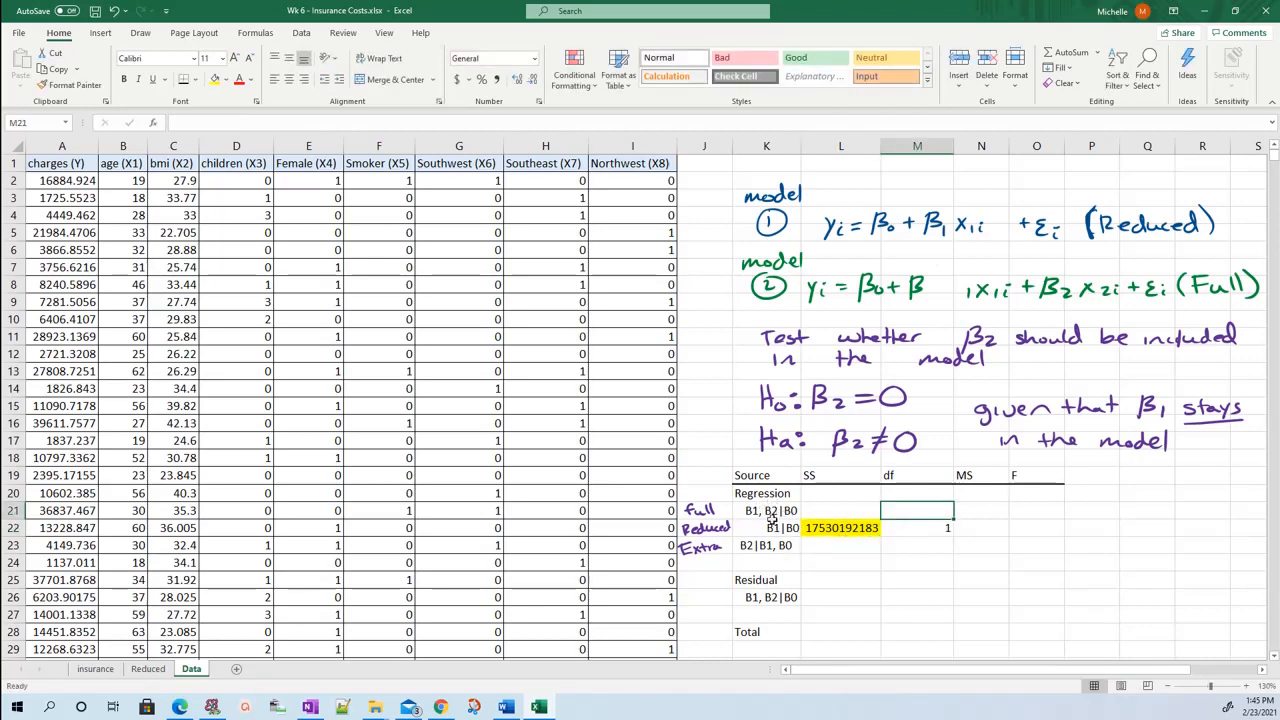
text(2)
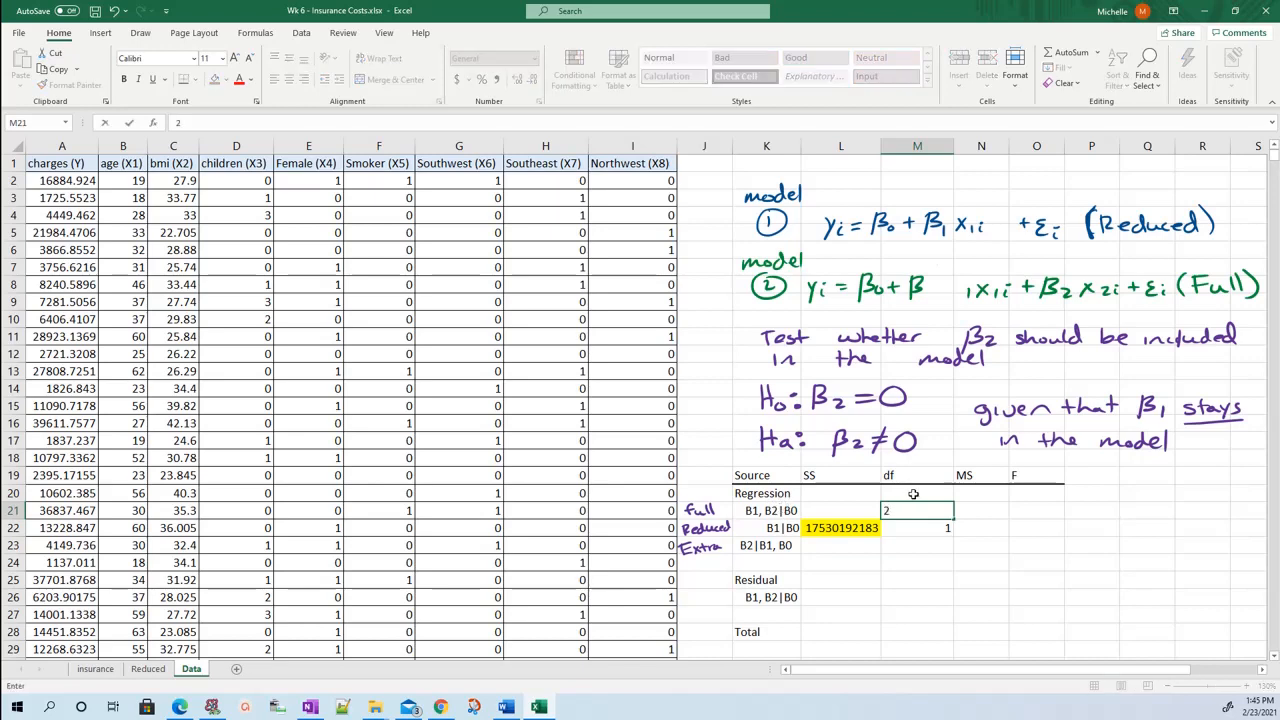
click(917, 563)
click(149, 668)
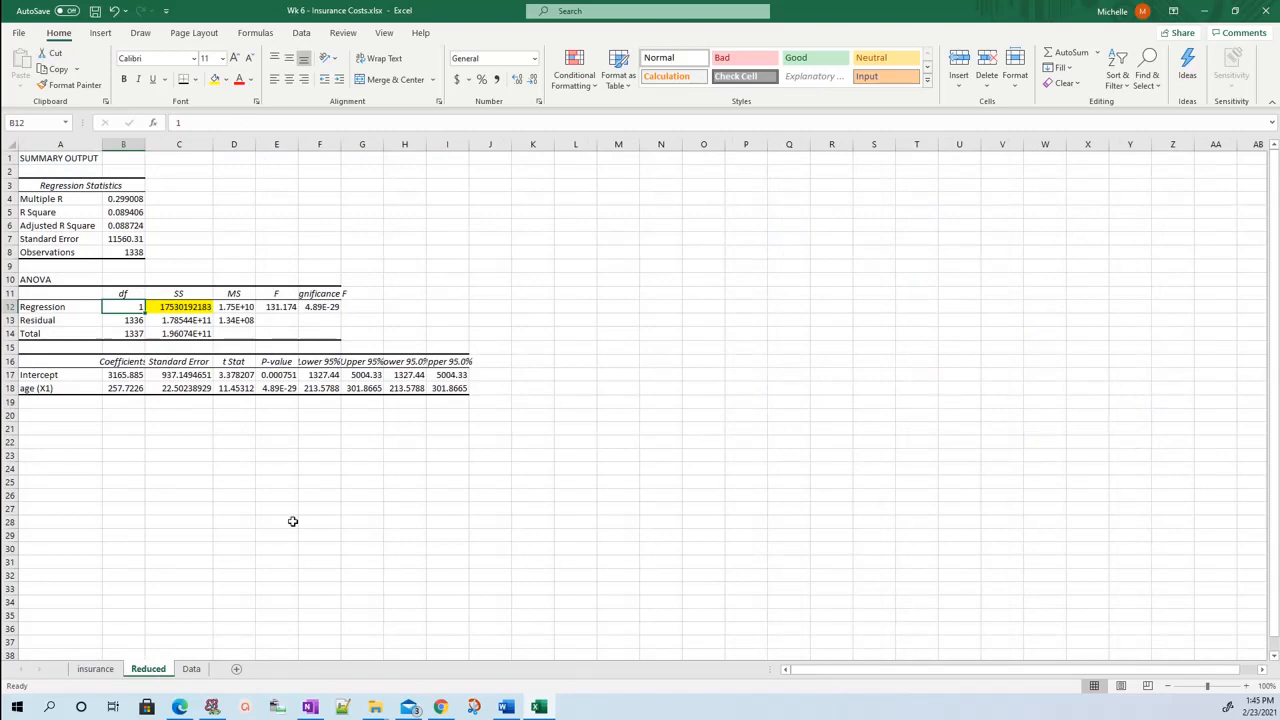
click(192, 670)
Start a new regression from the Data sheet and set its X range to age and bmi, $B$1:$C$1339.
click(810, 512)
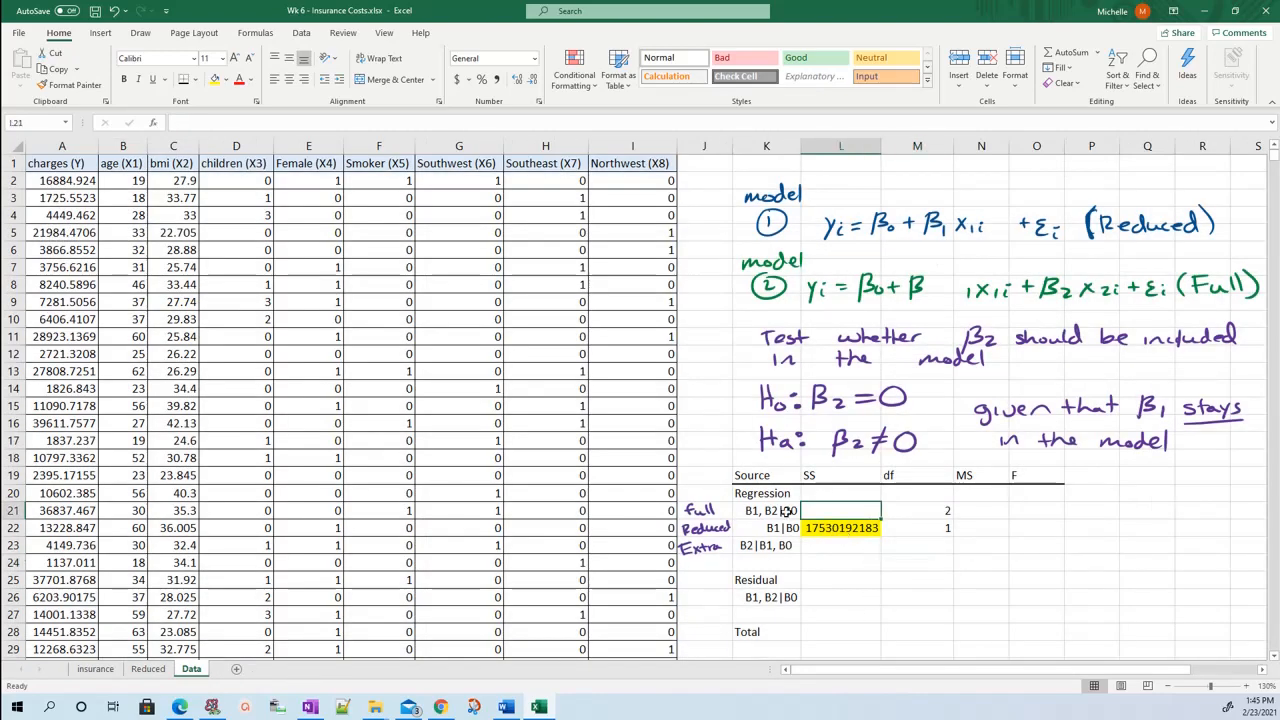
click(750, 516)
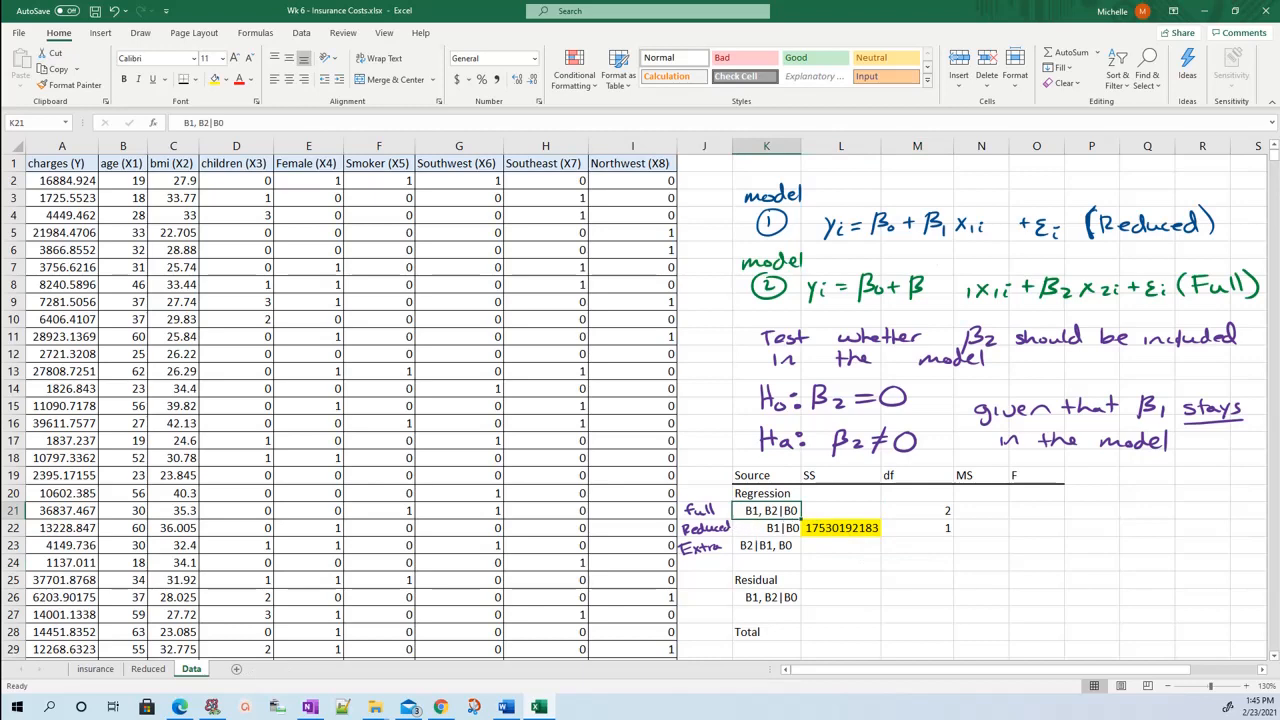
click(301, 33)
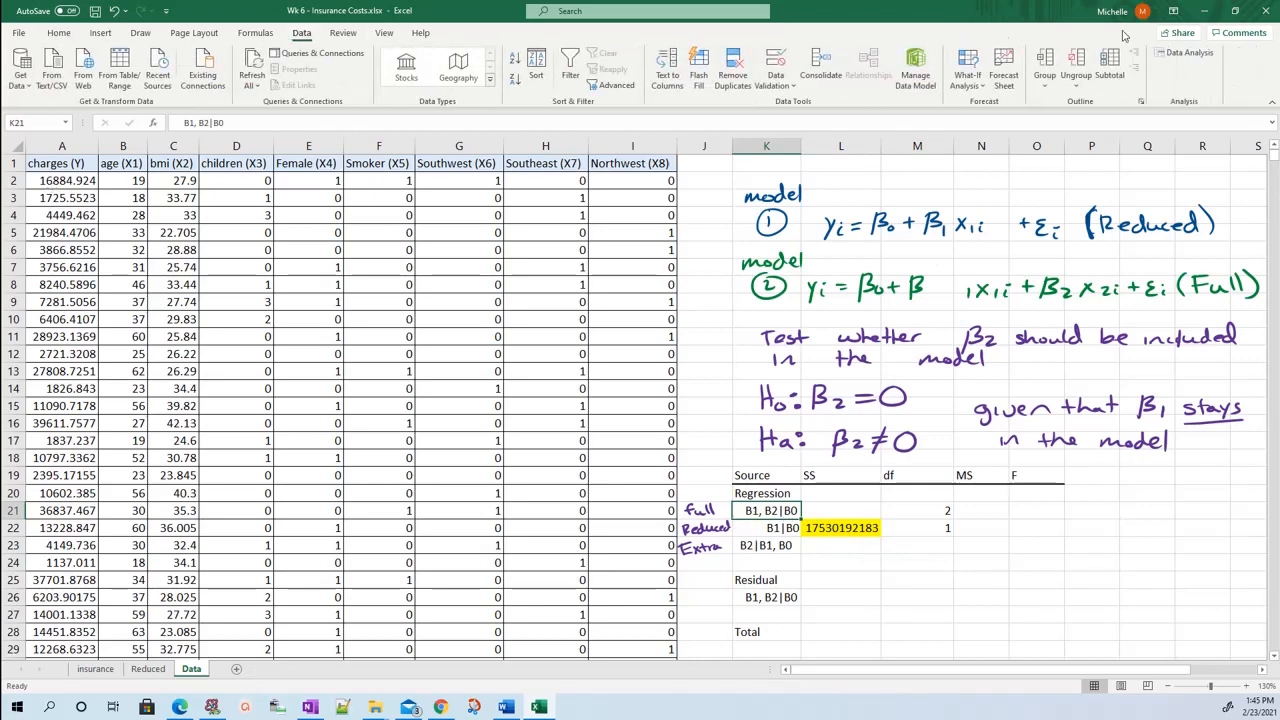
click(1185, 52)
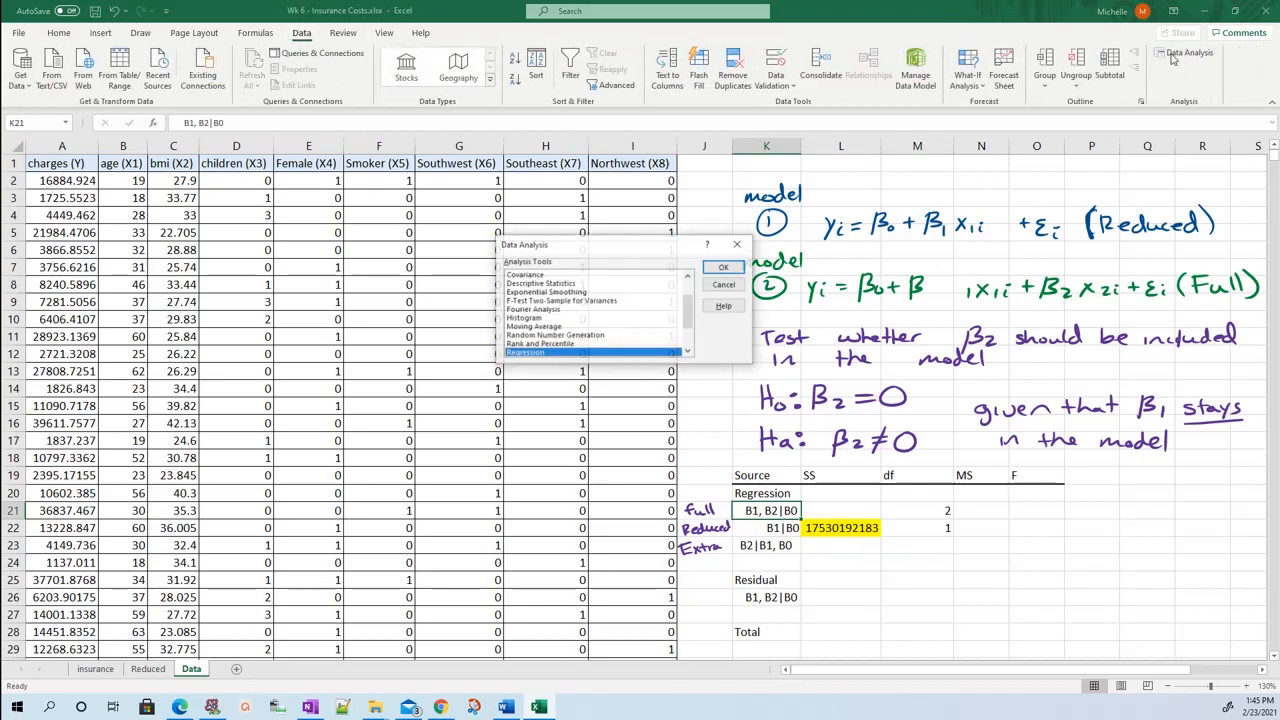
click(724, 266)
click(668, 236)
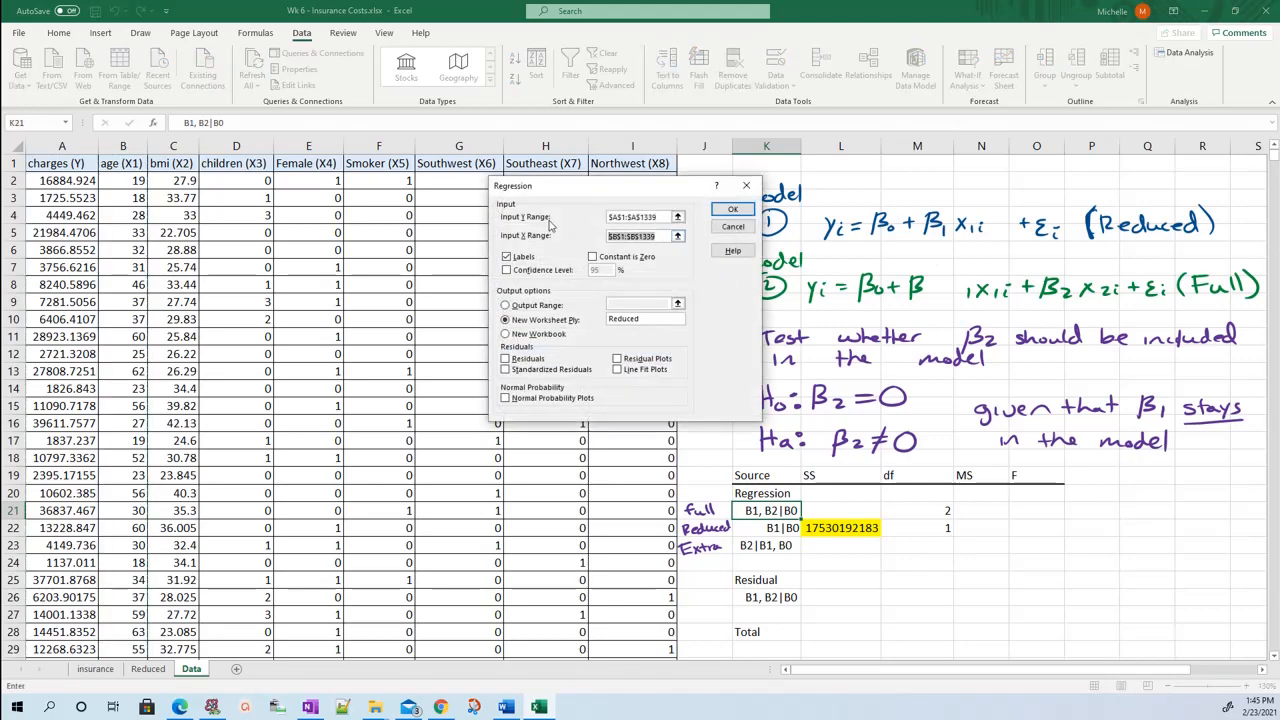
click(137, 163)
key(shift+Right)
key(shift+Right)
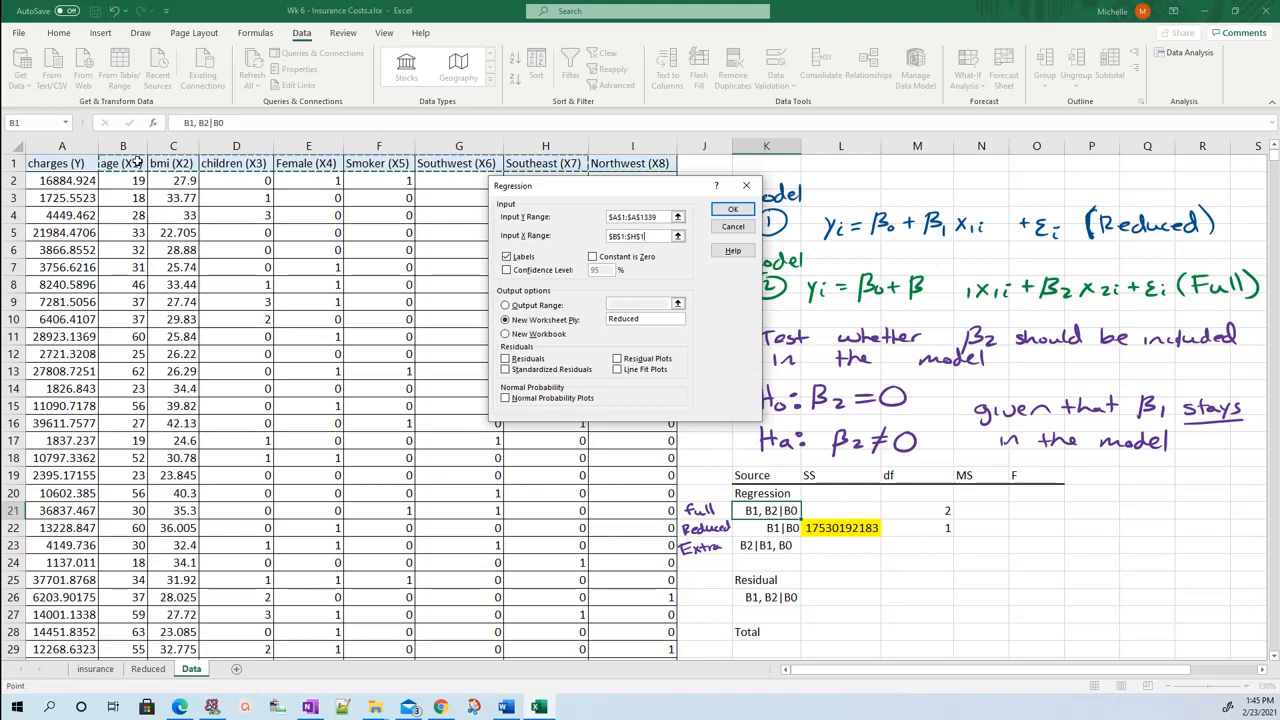
key(shift+Left)
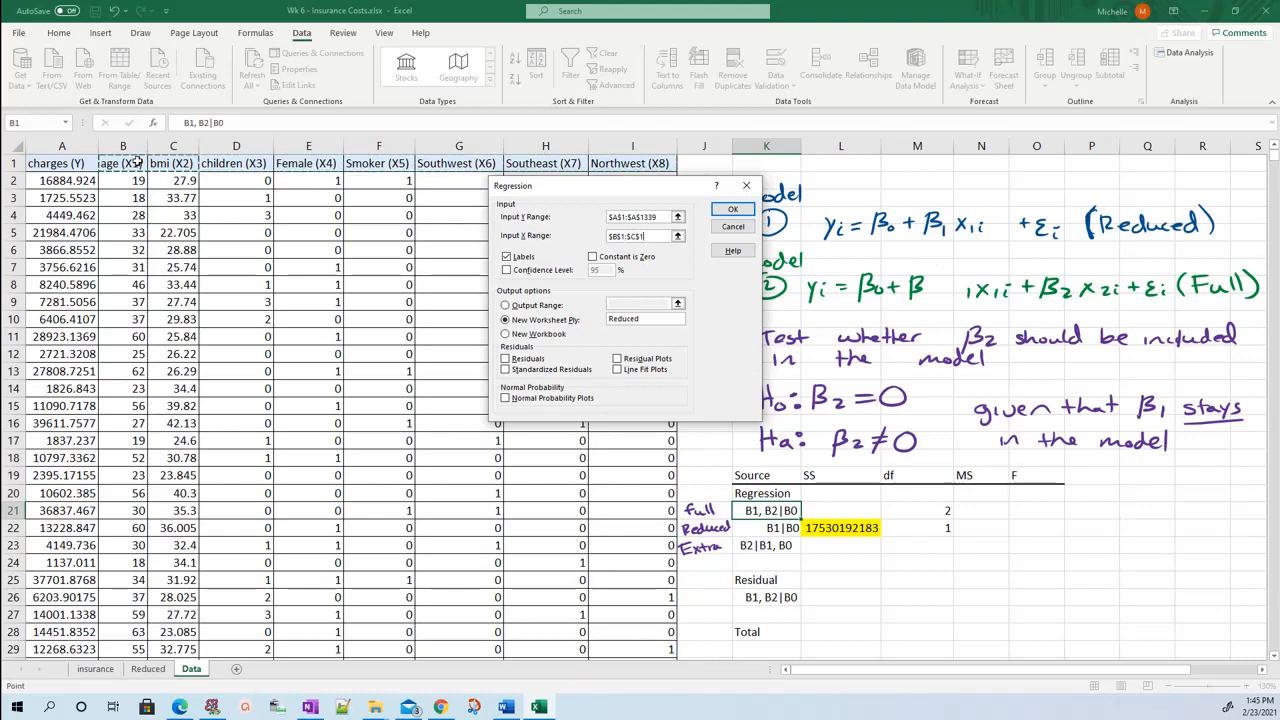
key(ctrl+shift+Down)
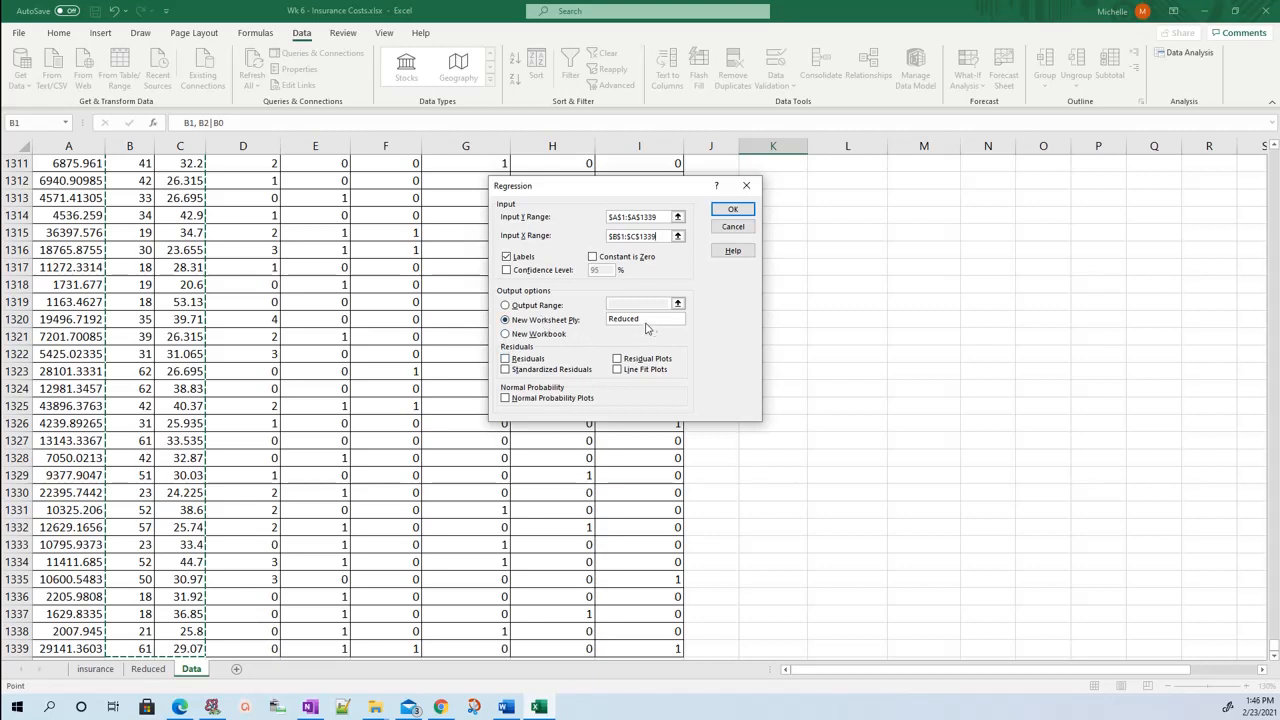
Name the output worksheet Full and run the regression.
click(590, 320)
text(Full)
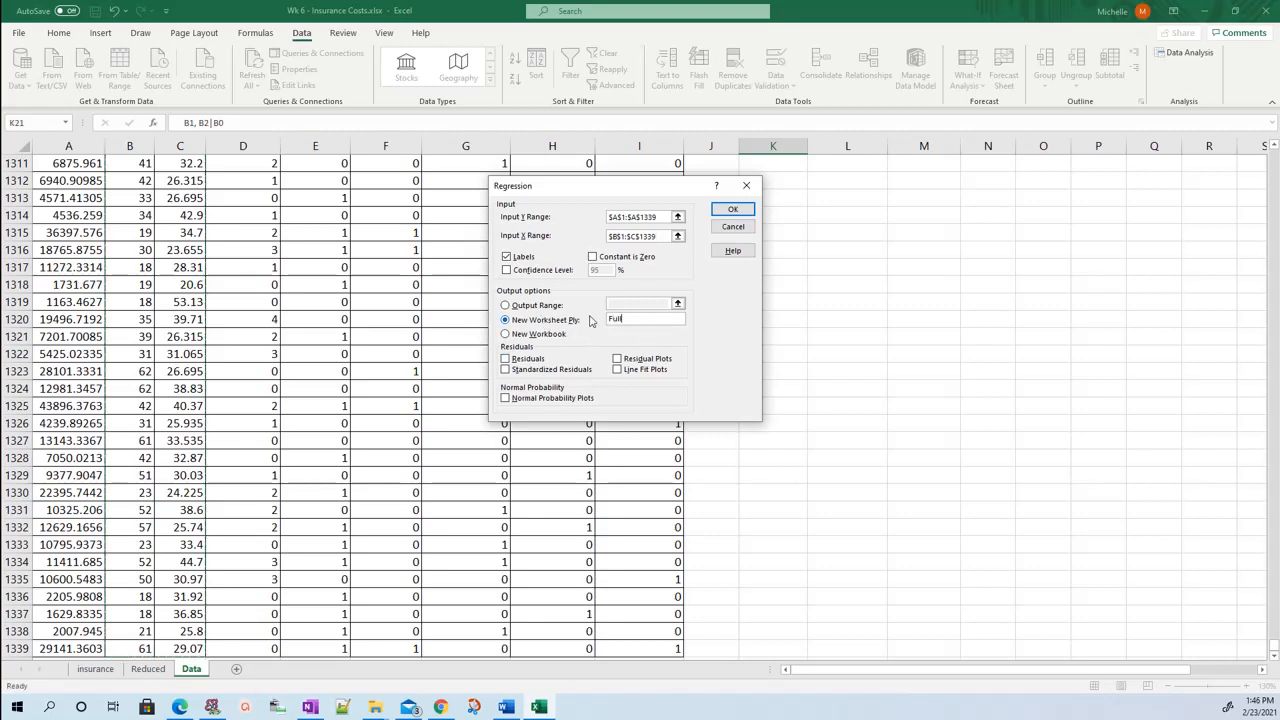
click(732, 209)
click(262, 331)
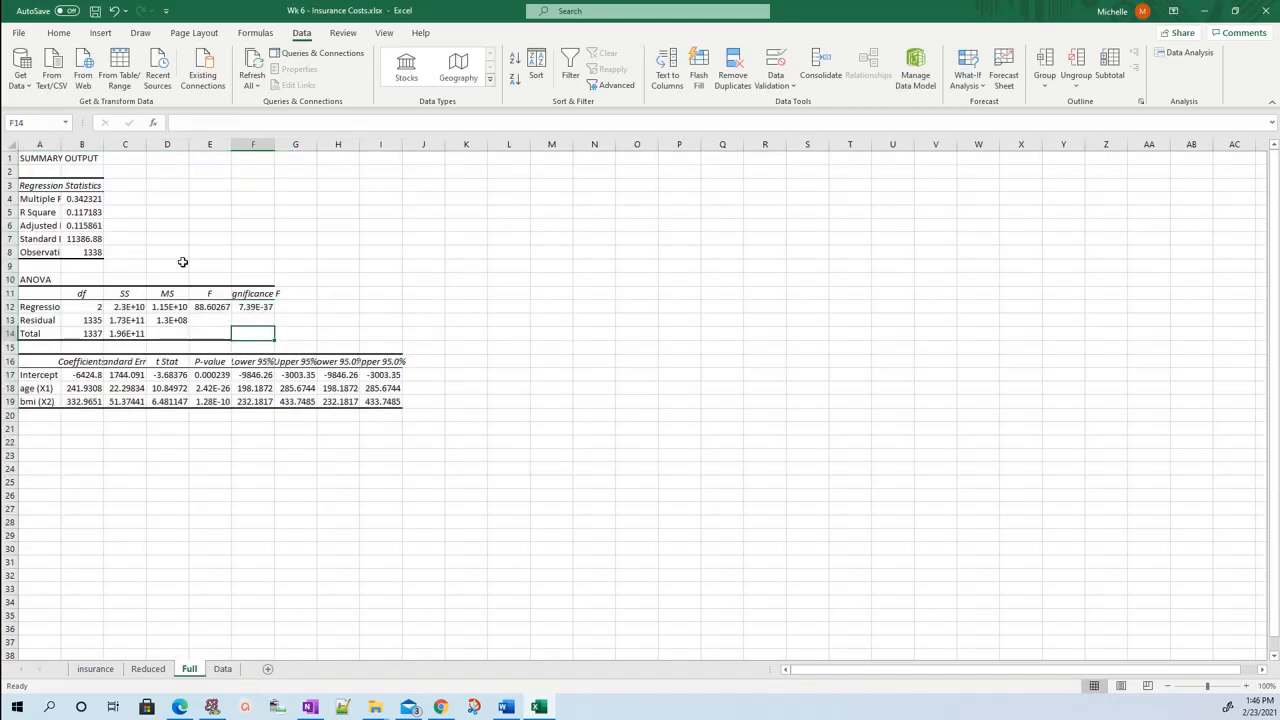
Autofit the widths of columns B and C in the Full regression output.
click(138, 318)
double_click(146, 145)
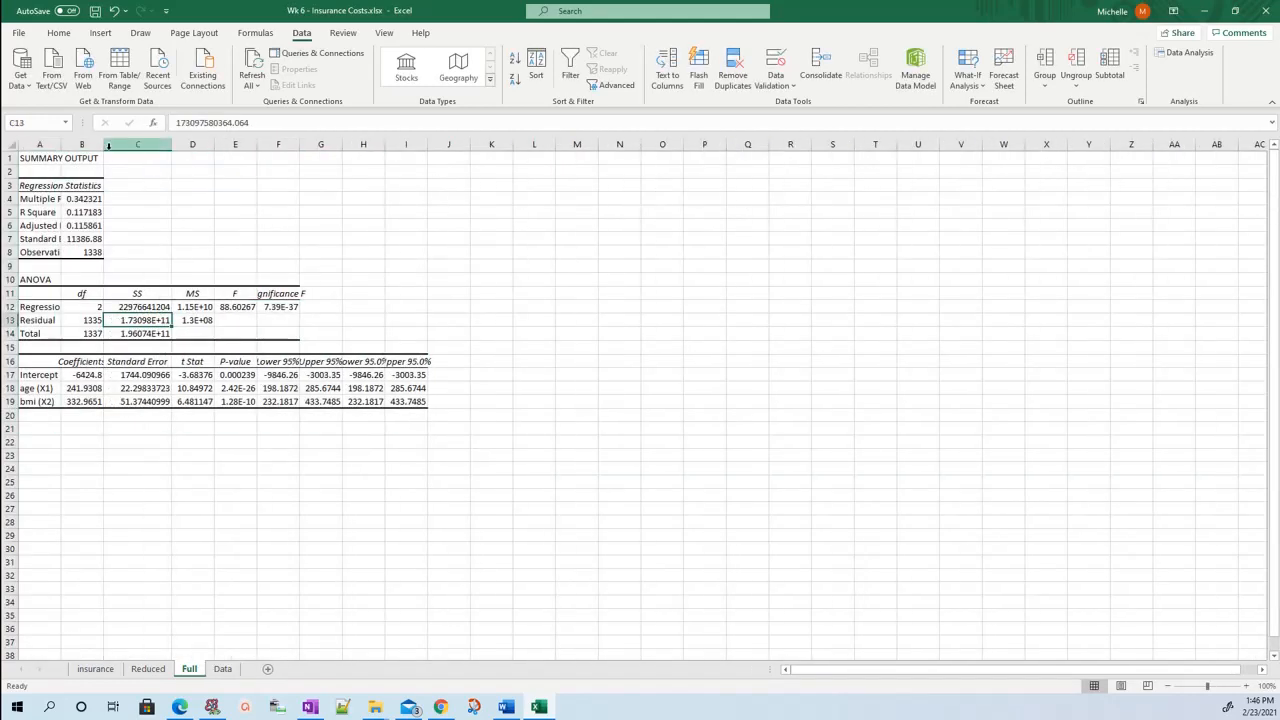
double_click(103, 145)
Highlight the regression sum of squares in C12 of the Full sheet with yellow fill.
click(168, 306)
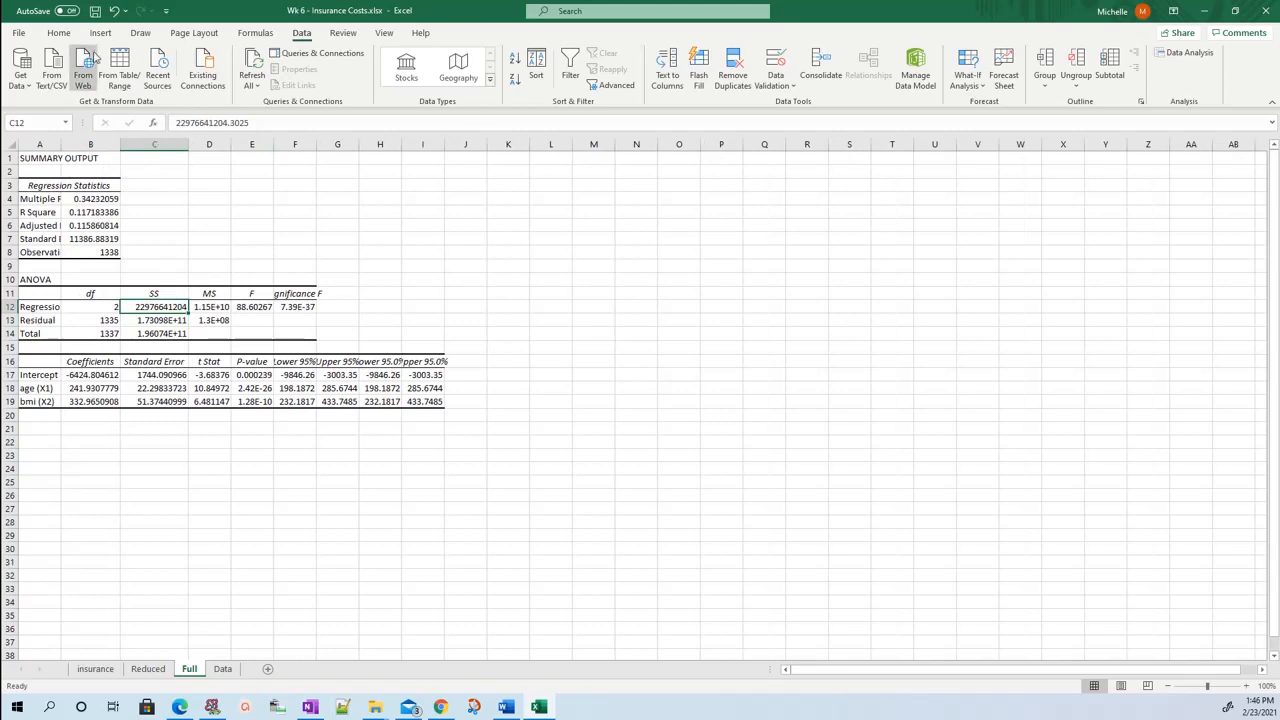
click(62, 33)
click(214, 79)
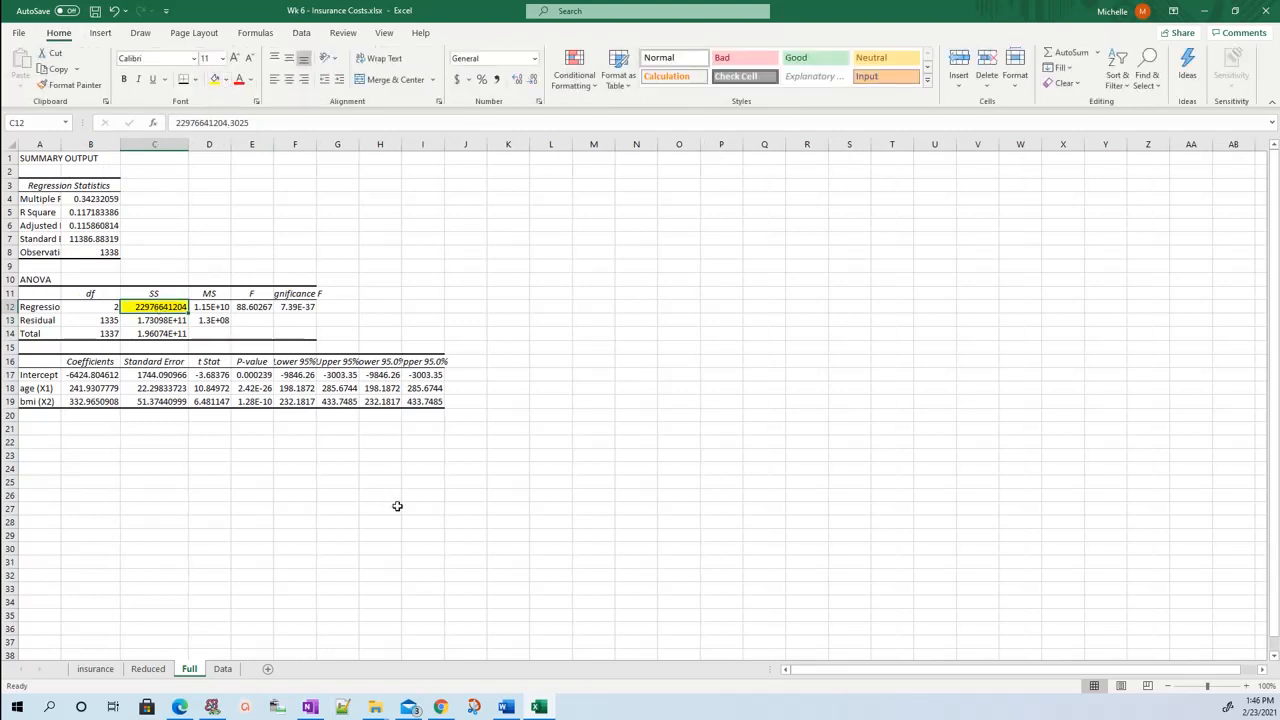
Copy the Full sheet's regression SS into L21, the B1, B2|B0 row of the Data sheet's ANOVA table.
key(ctrl+c)
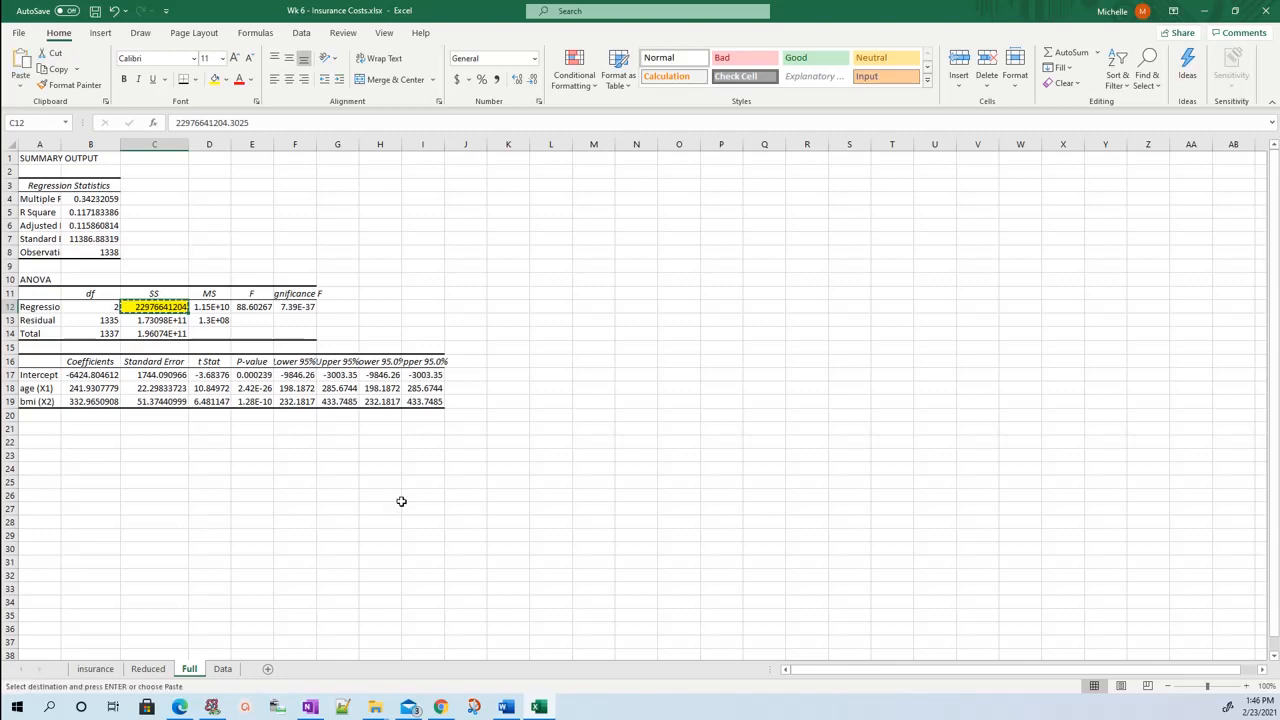
click(222, 669)
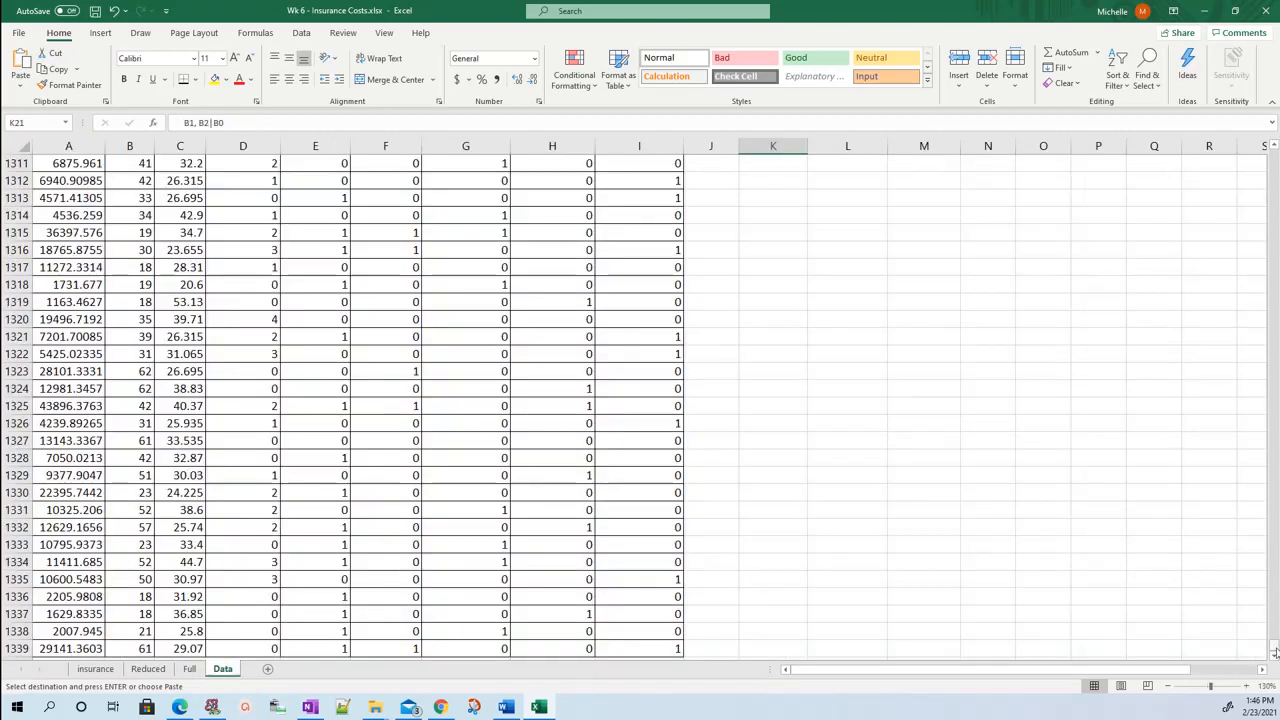
drag(1275, 652, 1275, 155)
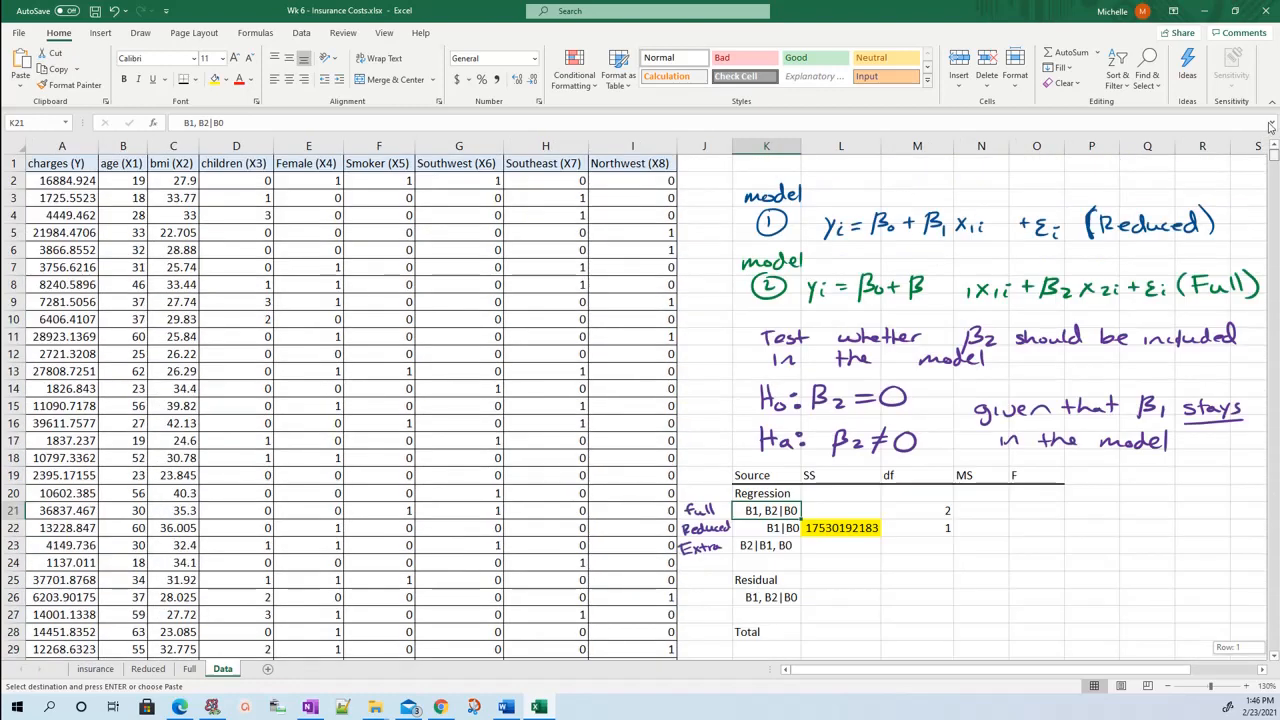
click(852, 511)
key(ctrl+v)
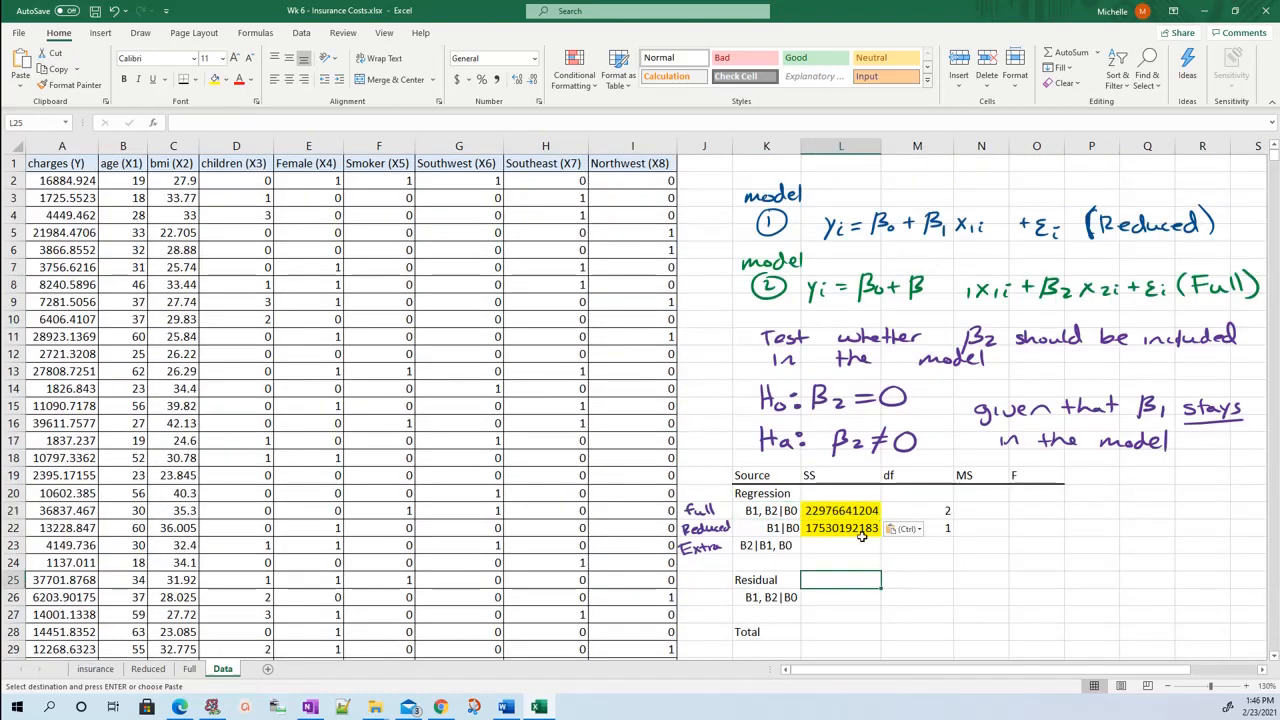
Remove the yellow fill from the two SS values in L21:L22.
drag(862, 511, 862, 536)
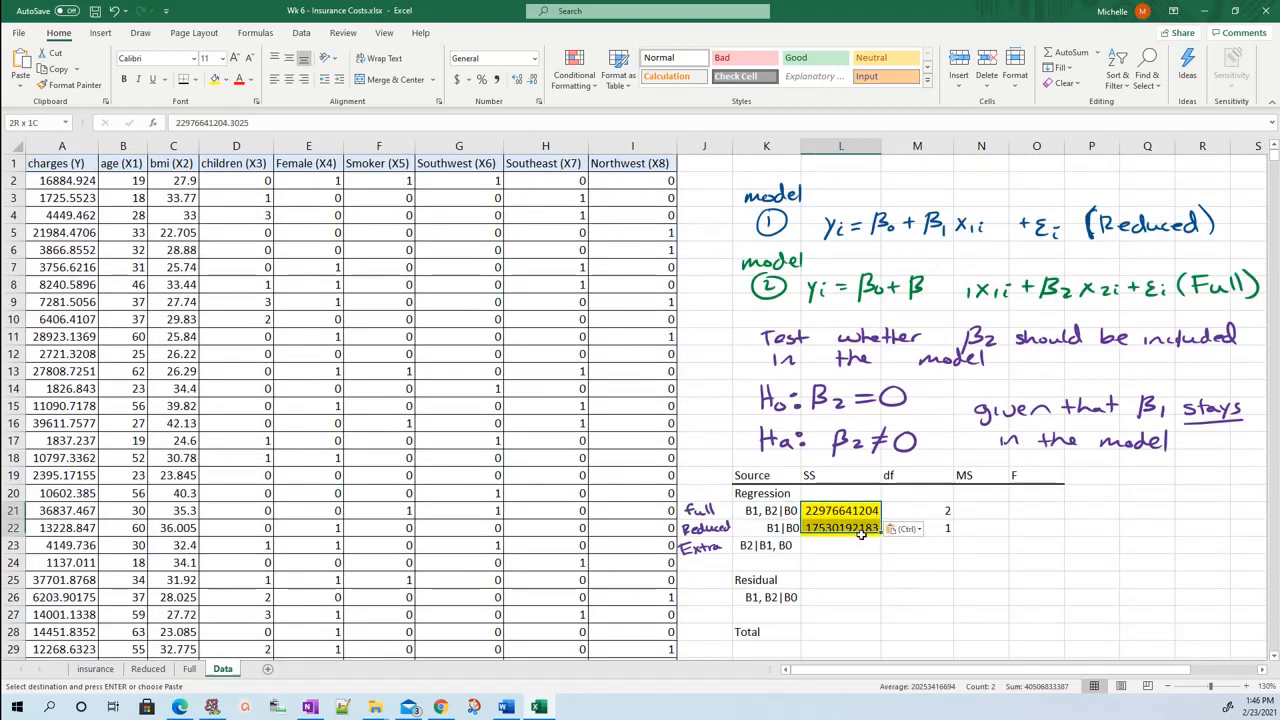
click(226, 80)
click(241, 228)
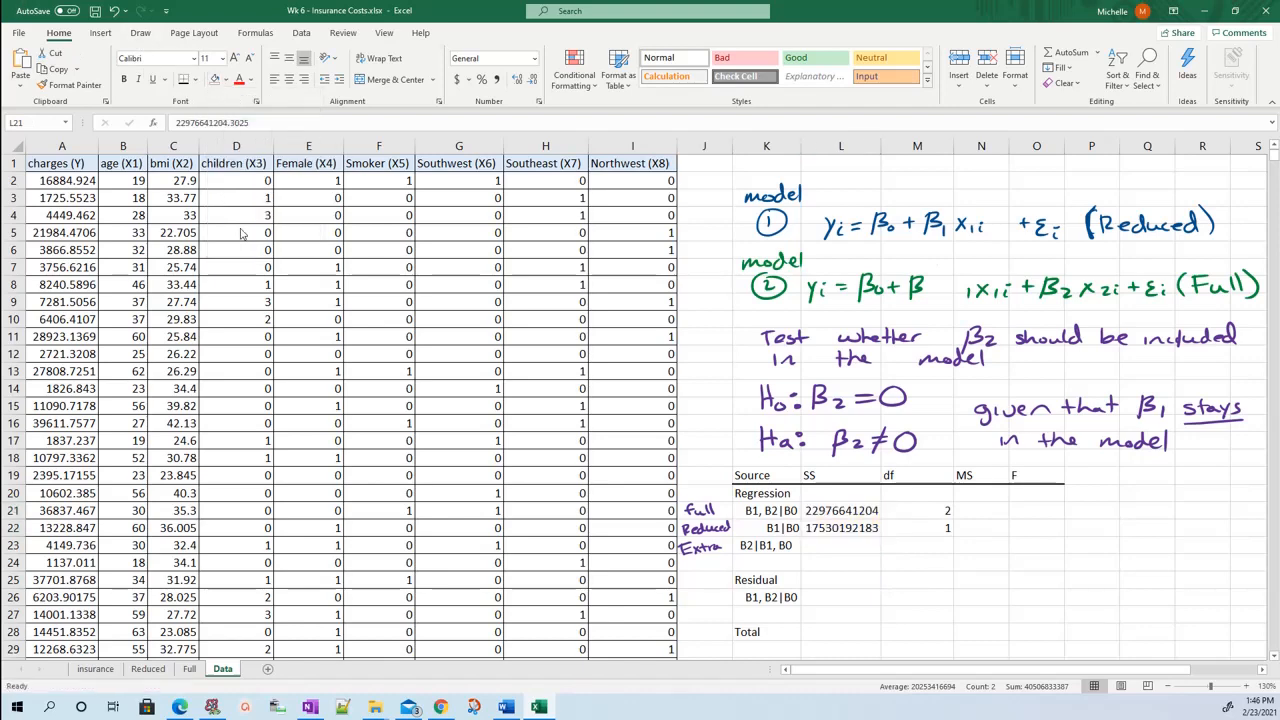
Compare the full and reduced regression SS in L21:L22 with the extra SS row, B2|B1, B0, of the ANOVA table.
click(885, 602)
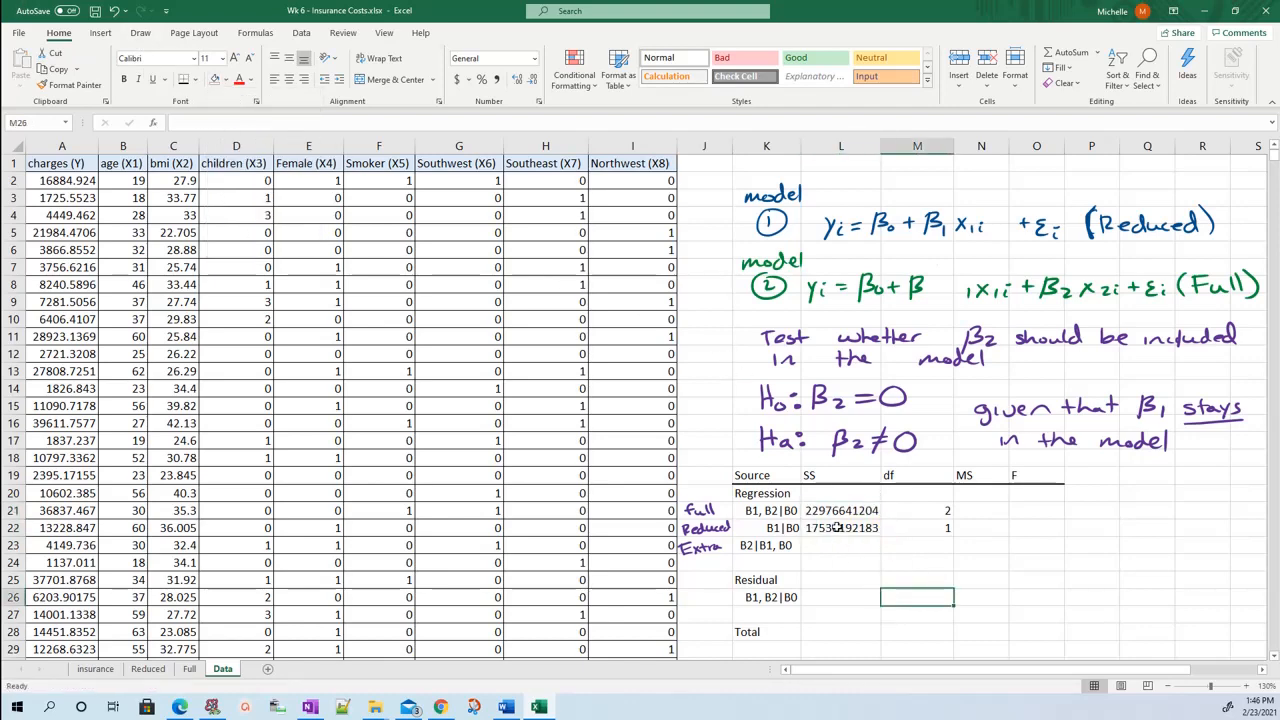
click(835, 511)
click(767, 511)
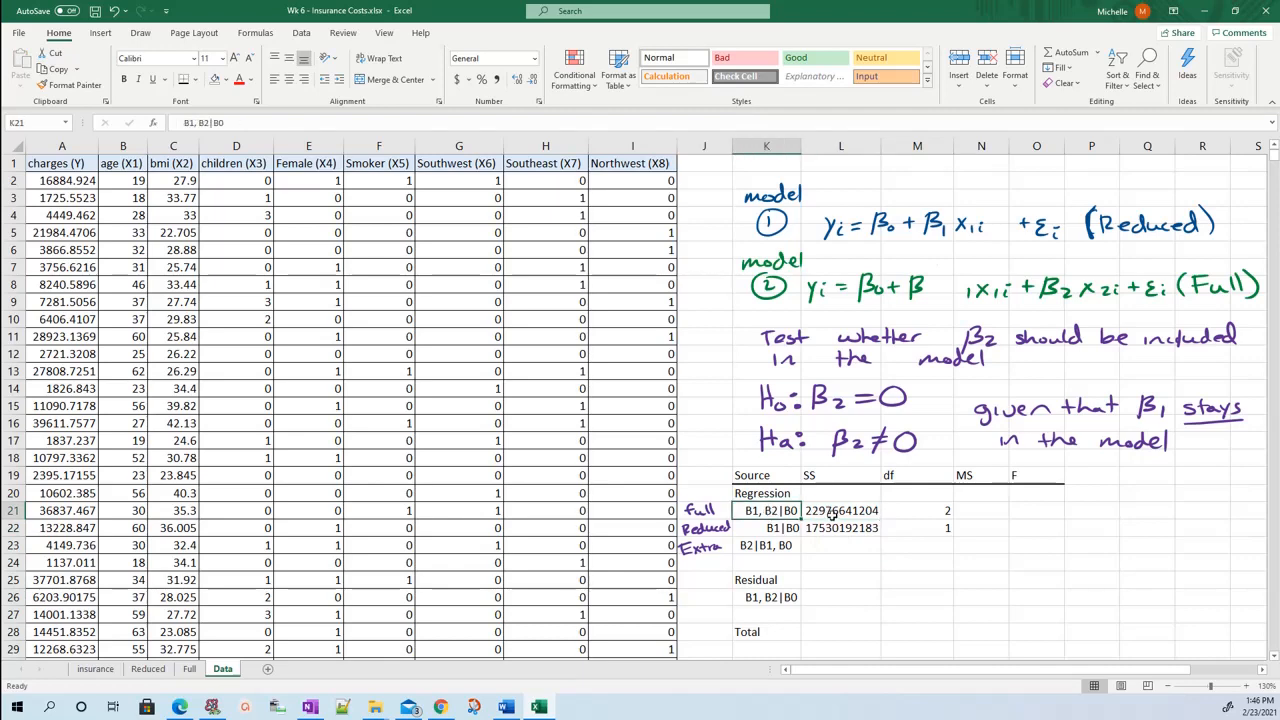
click(833, 511)
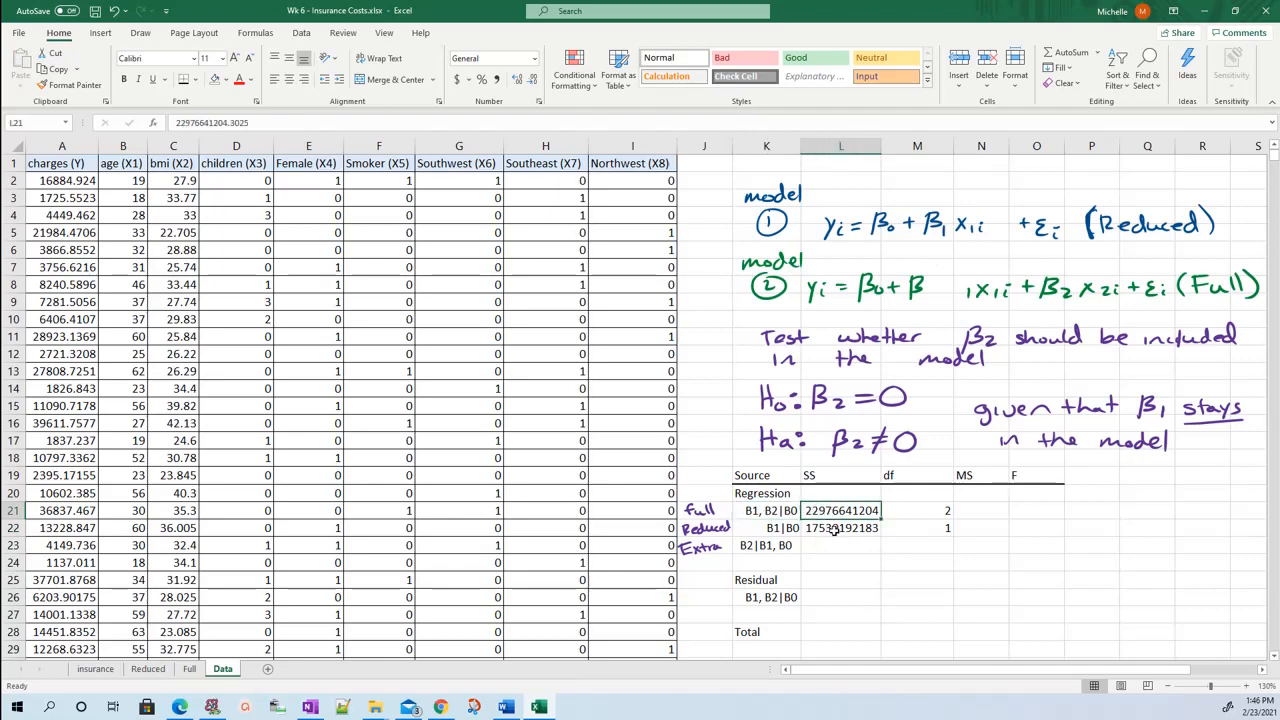
click(834, 530)
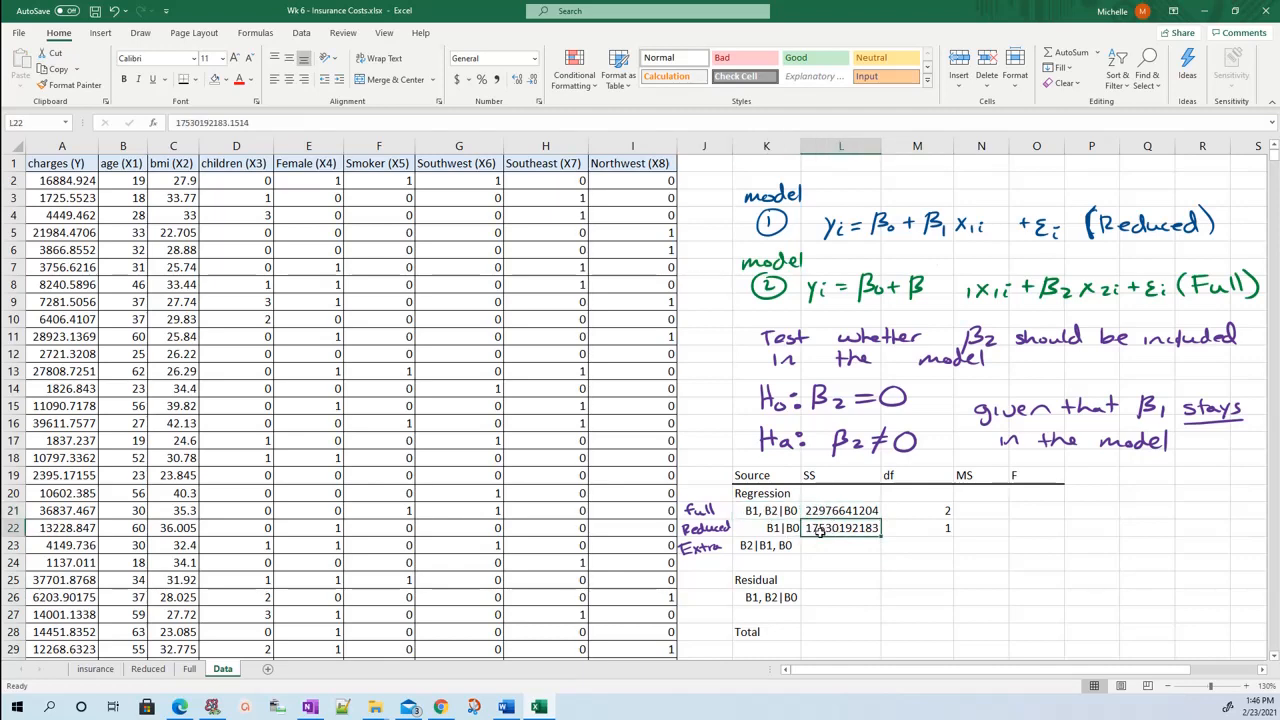
click(818, 547)
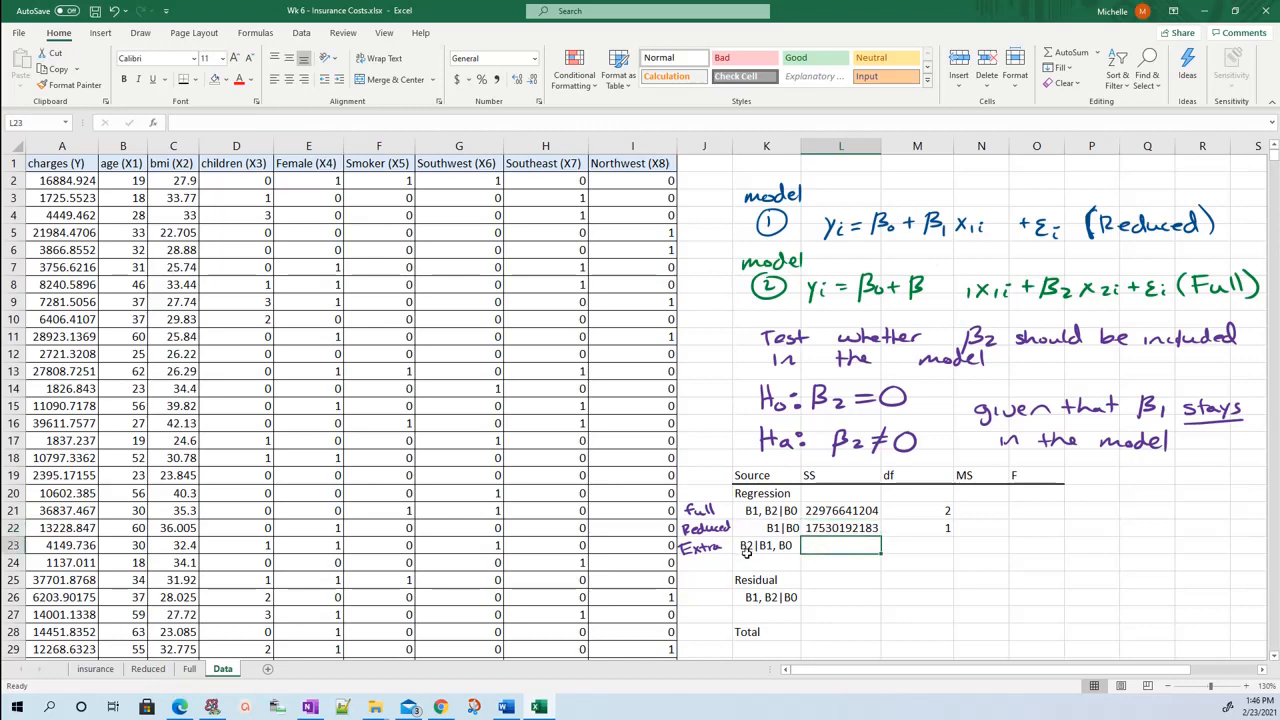
click(822, 511)
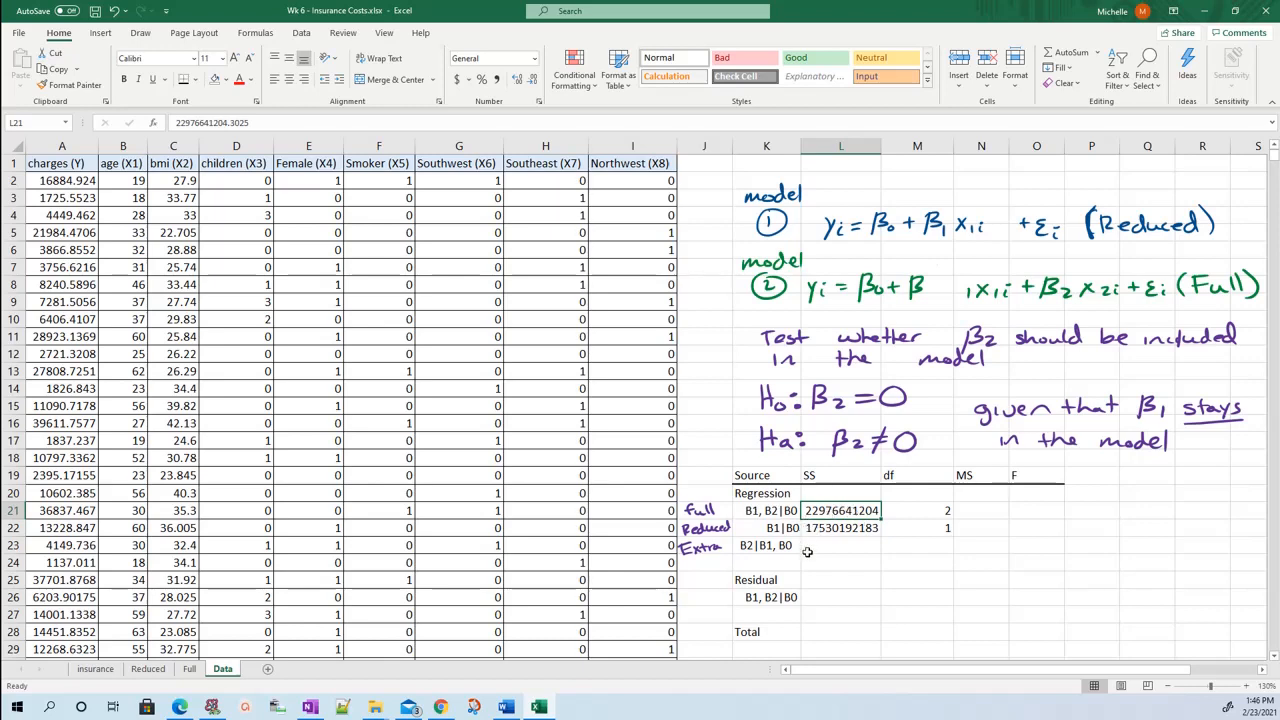
drag(814, 513, 815, 528)
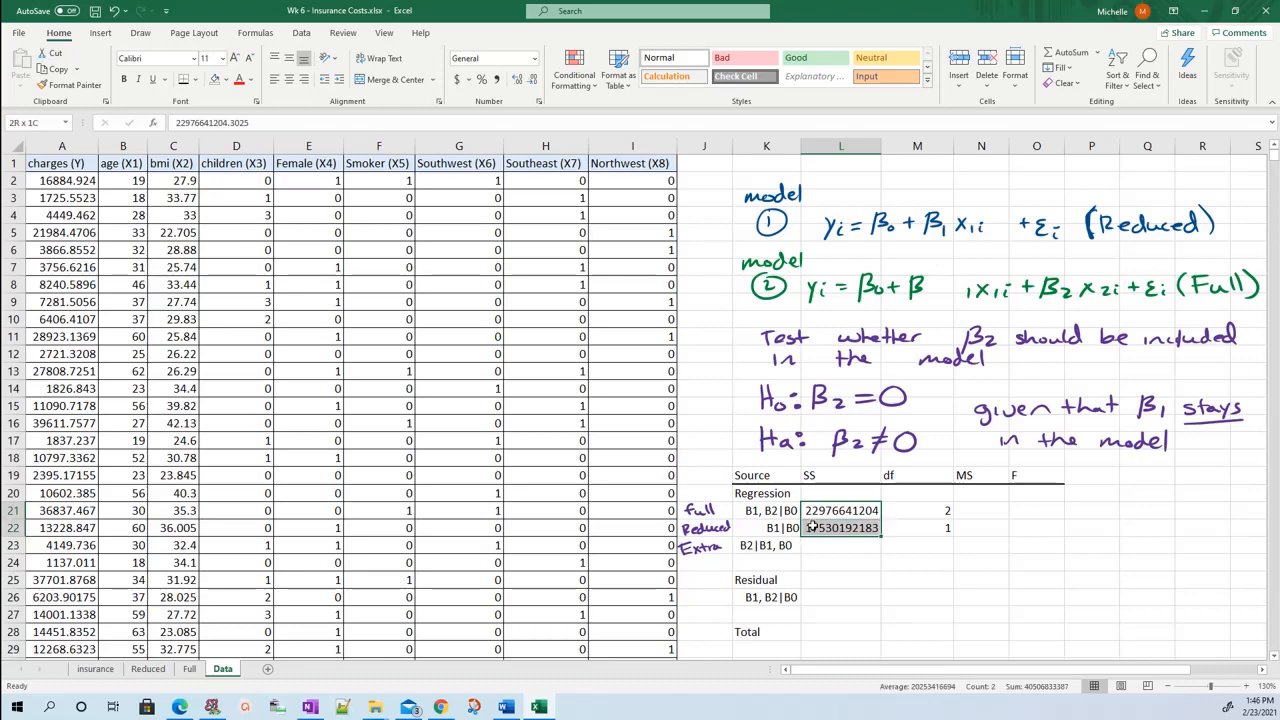
Calculate the extra sum of squares in L23 as full minus reduced with the formula =L21-L22.
click(806, 549)
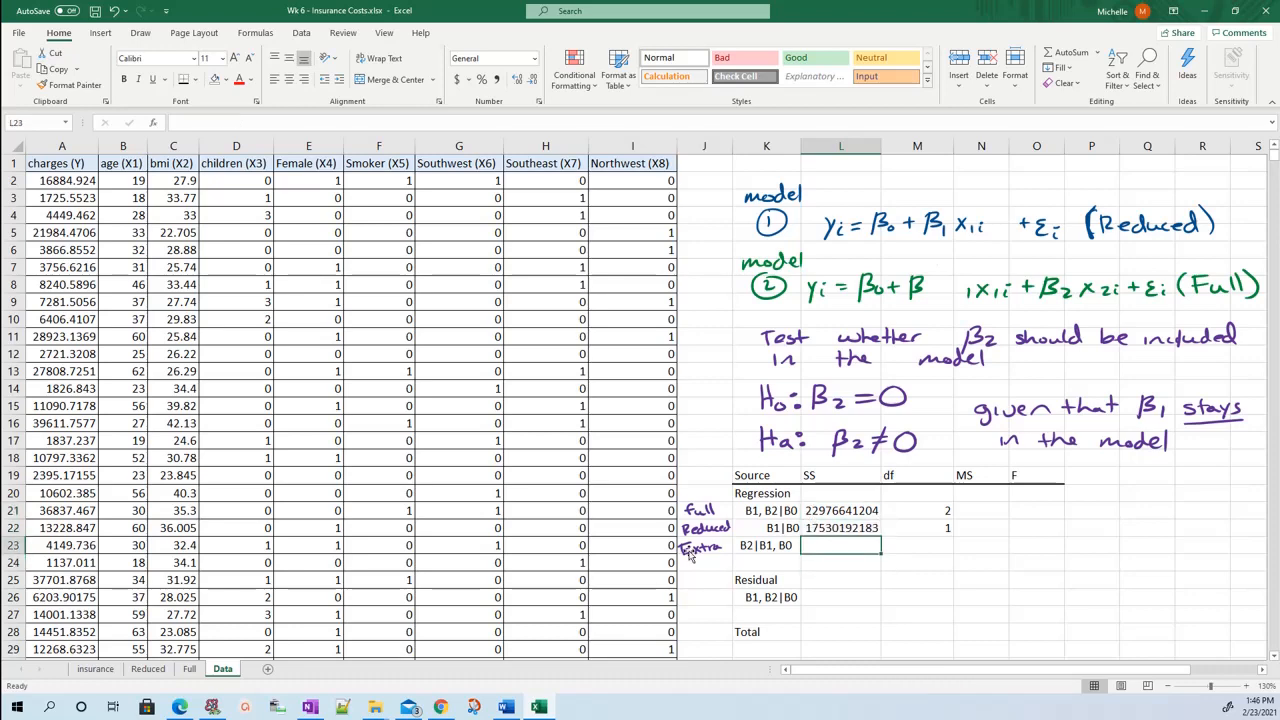
text(=)
click(823, 510)
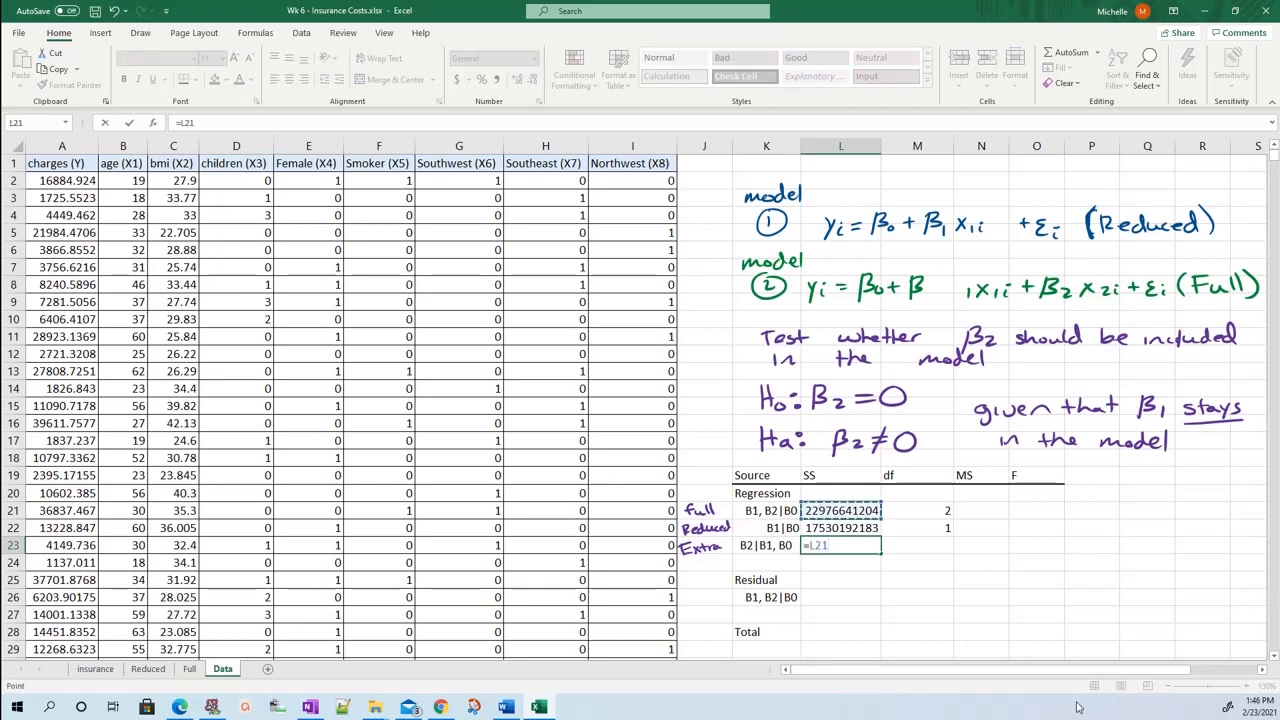
text(-)
click(843, 528)
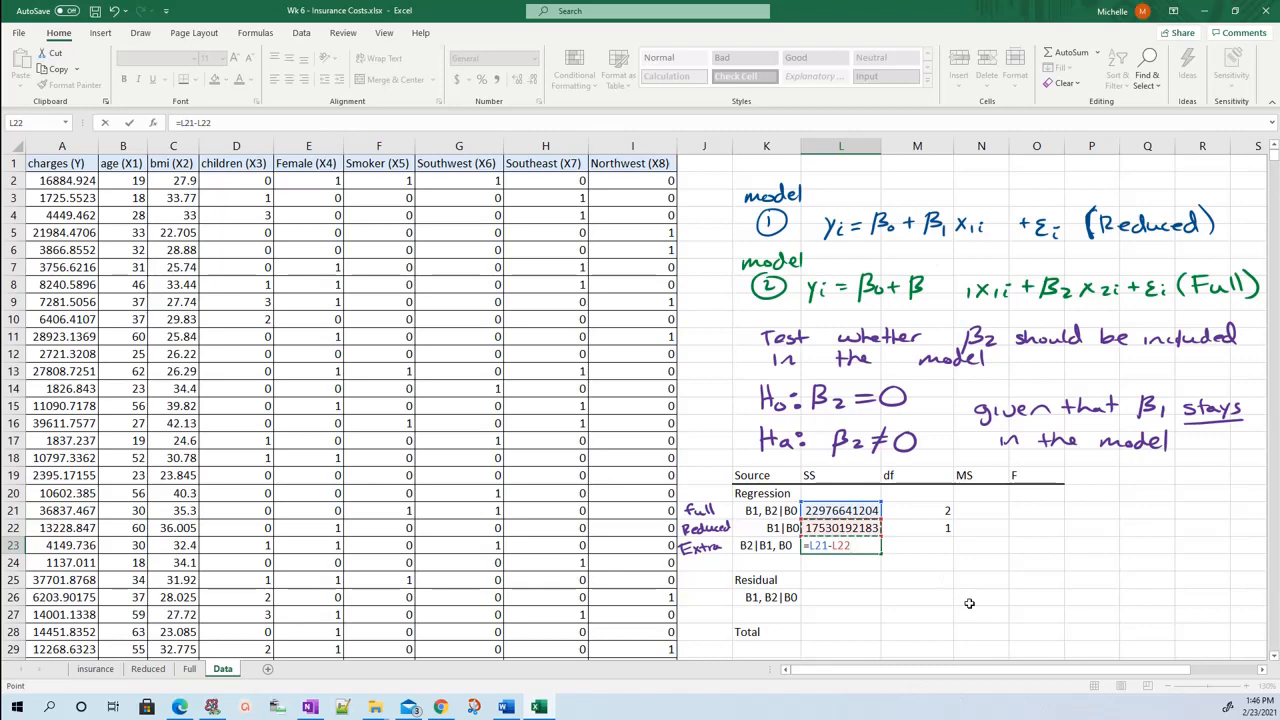
key(Return)
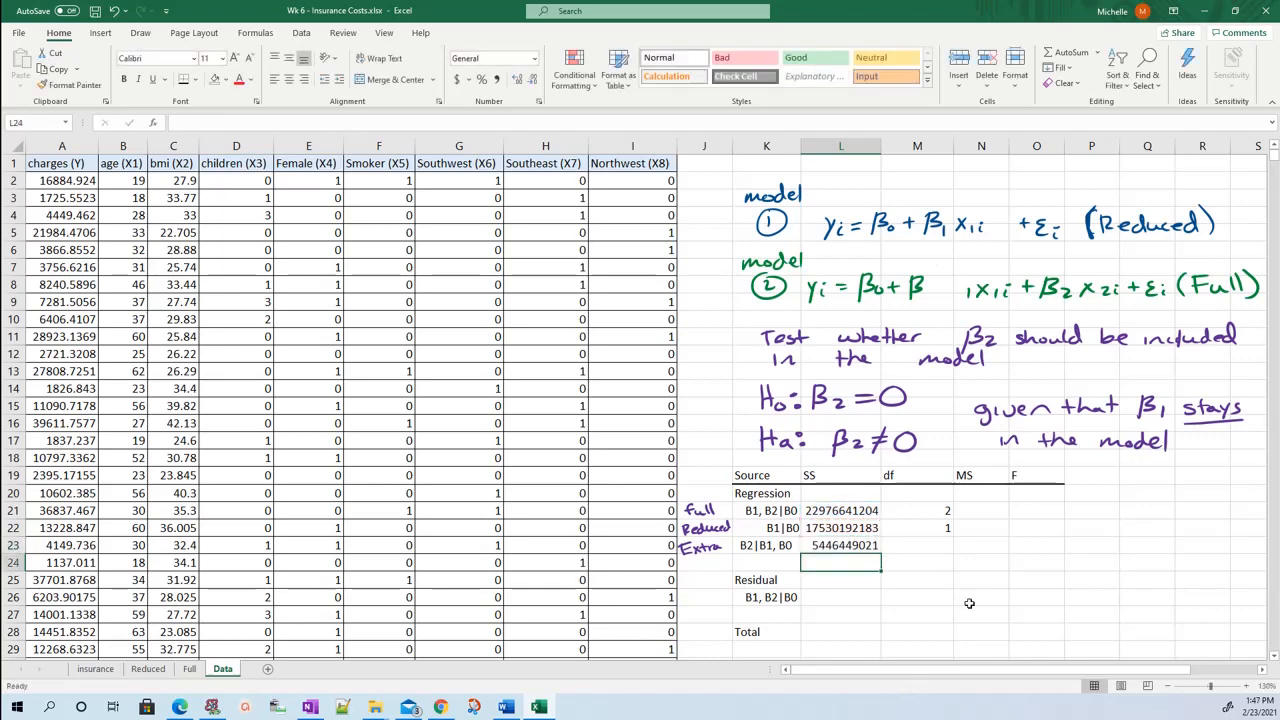
Highlight the residual sum of squares in C13 of the Full sheet with green fill.
click(842, 595)
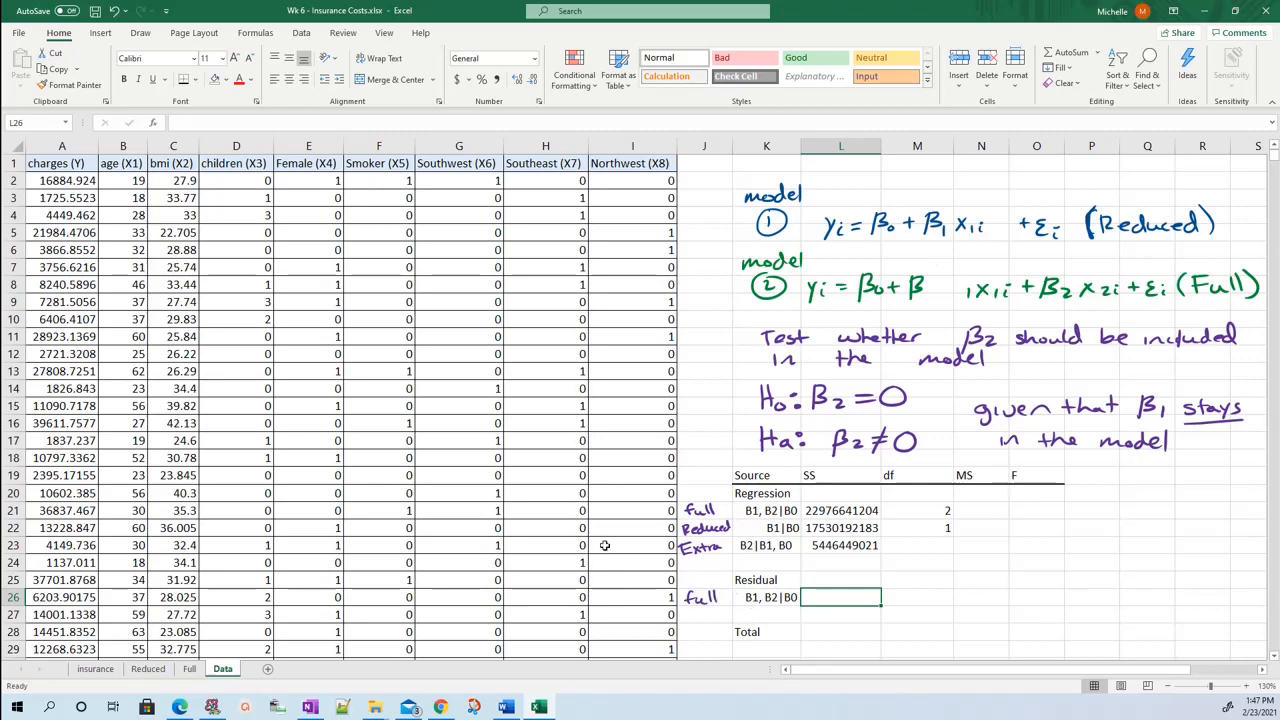
click(190, 668)
click(143, 320)
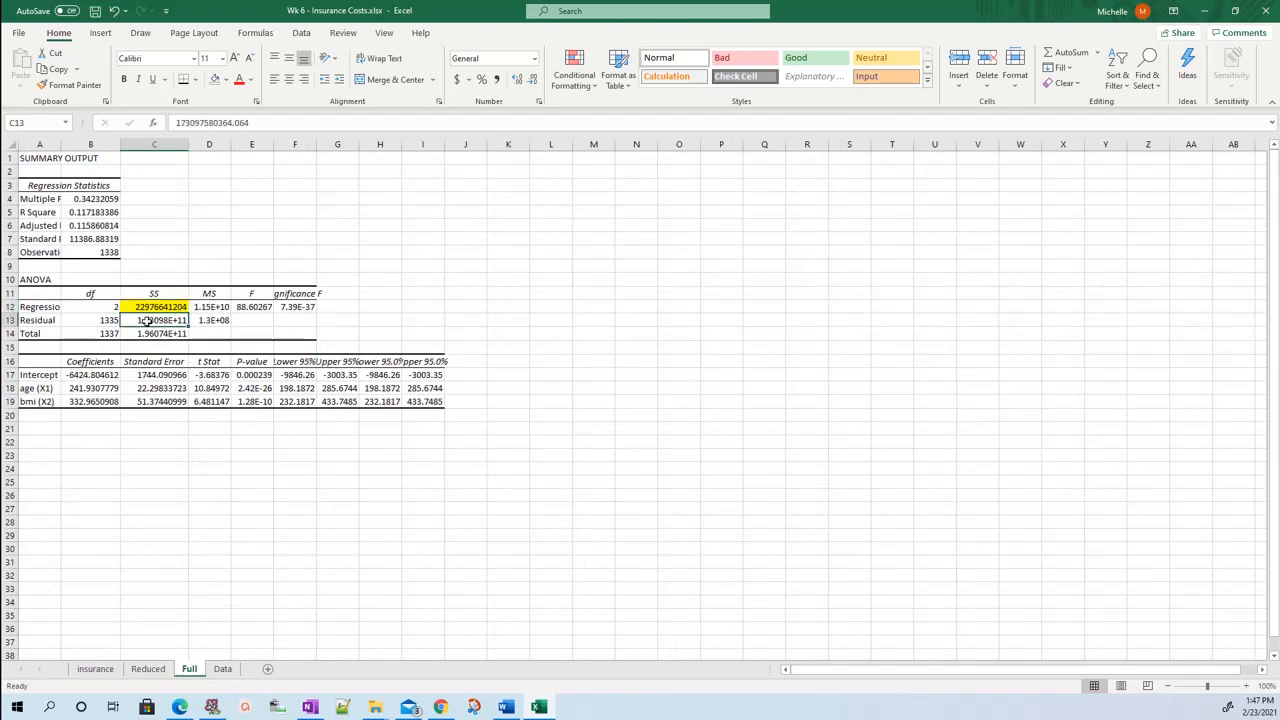
click(227, 82)
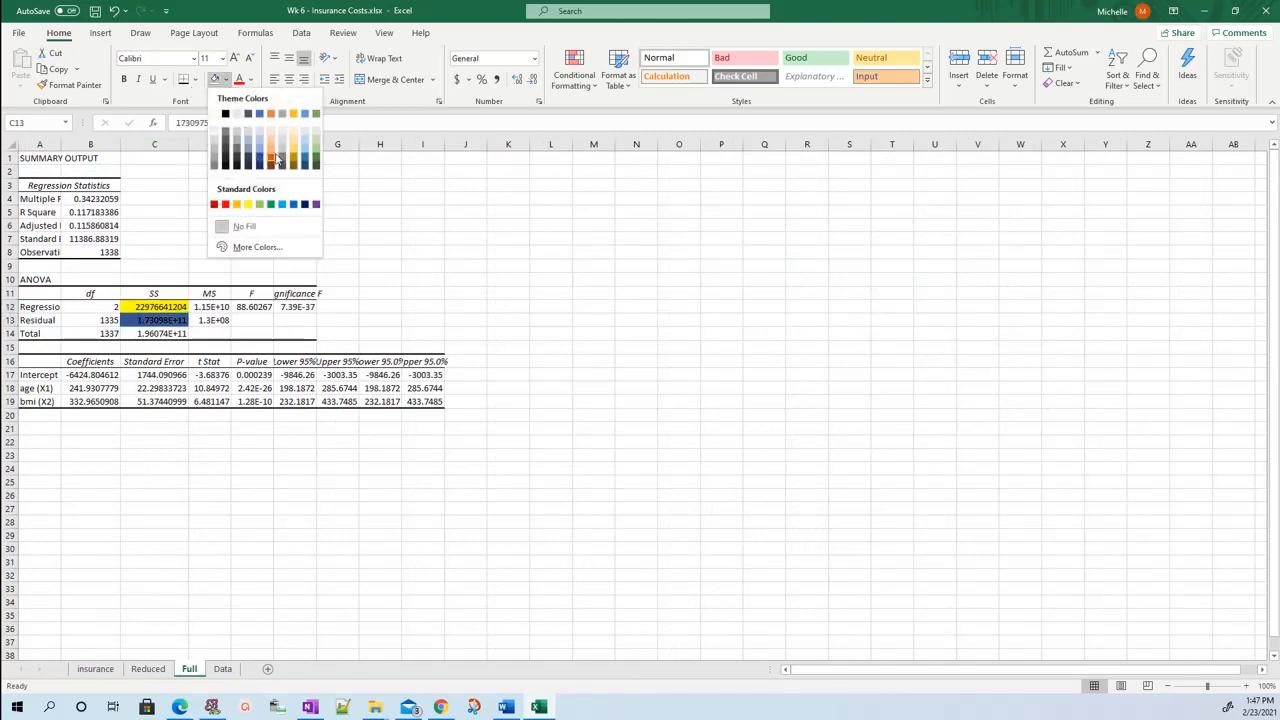
click(318, 160)
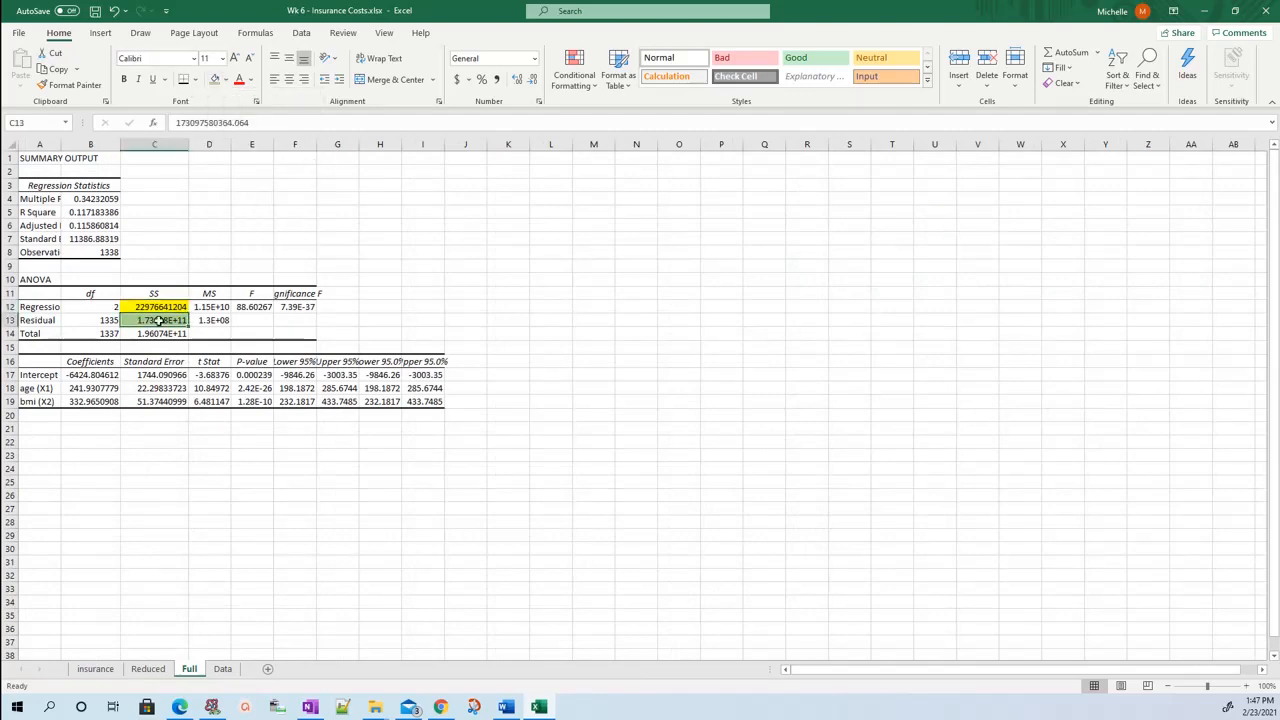
Copy the Full sheet's residual SS into L26 of the Data sheet's ANOVA table and widen column L slightly.
key(ctrl+c)
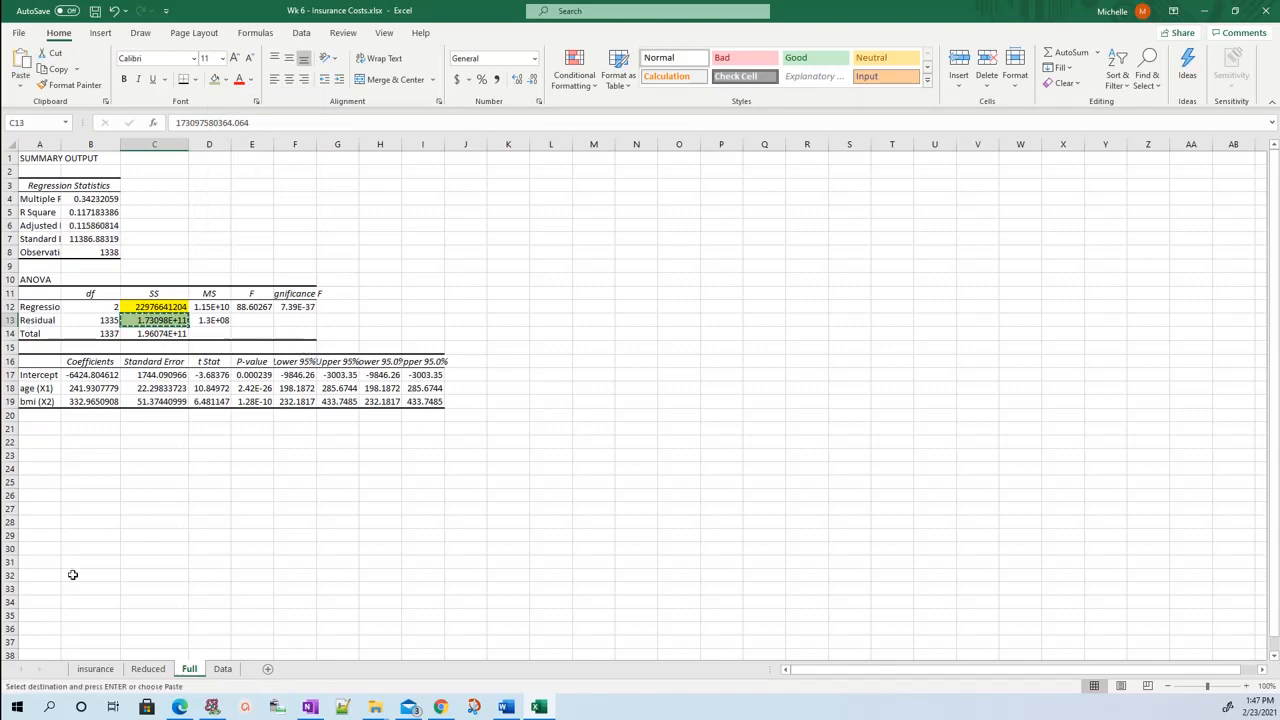
click(222, 668)
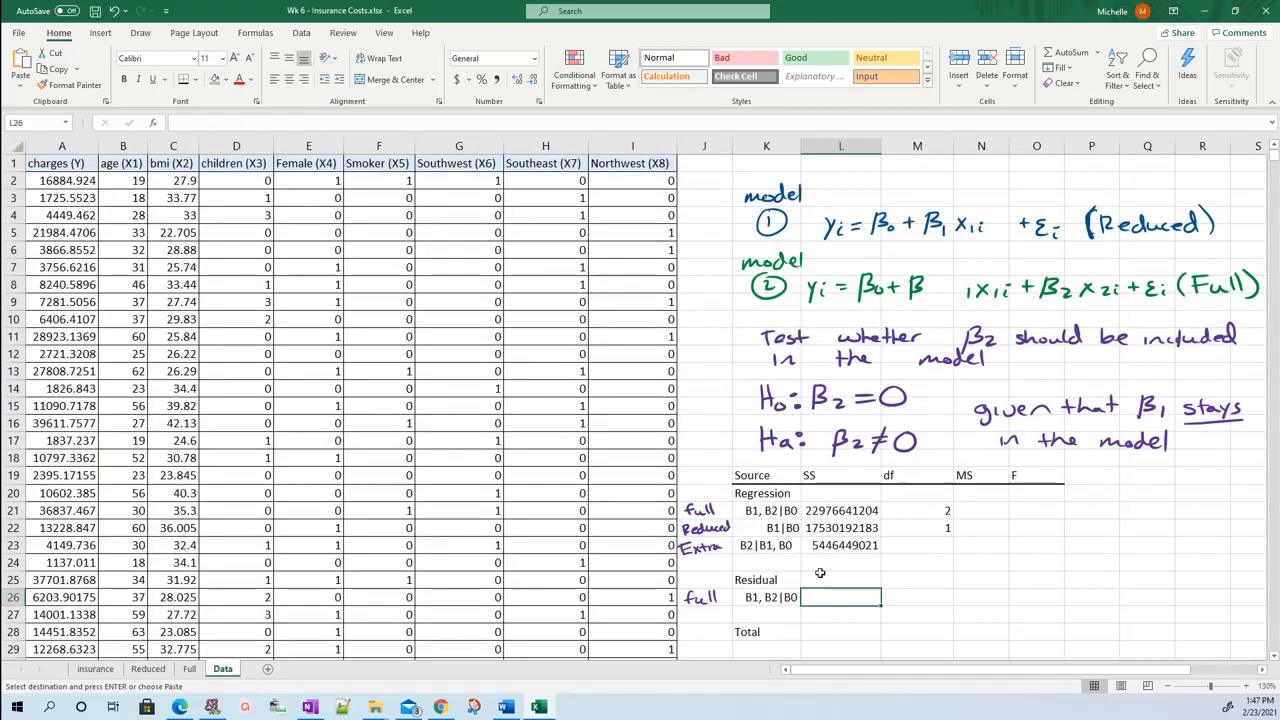
key(ctrl+v)
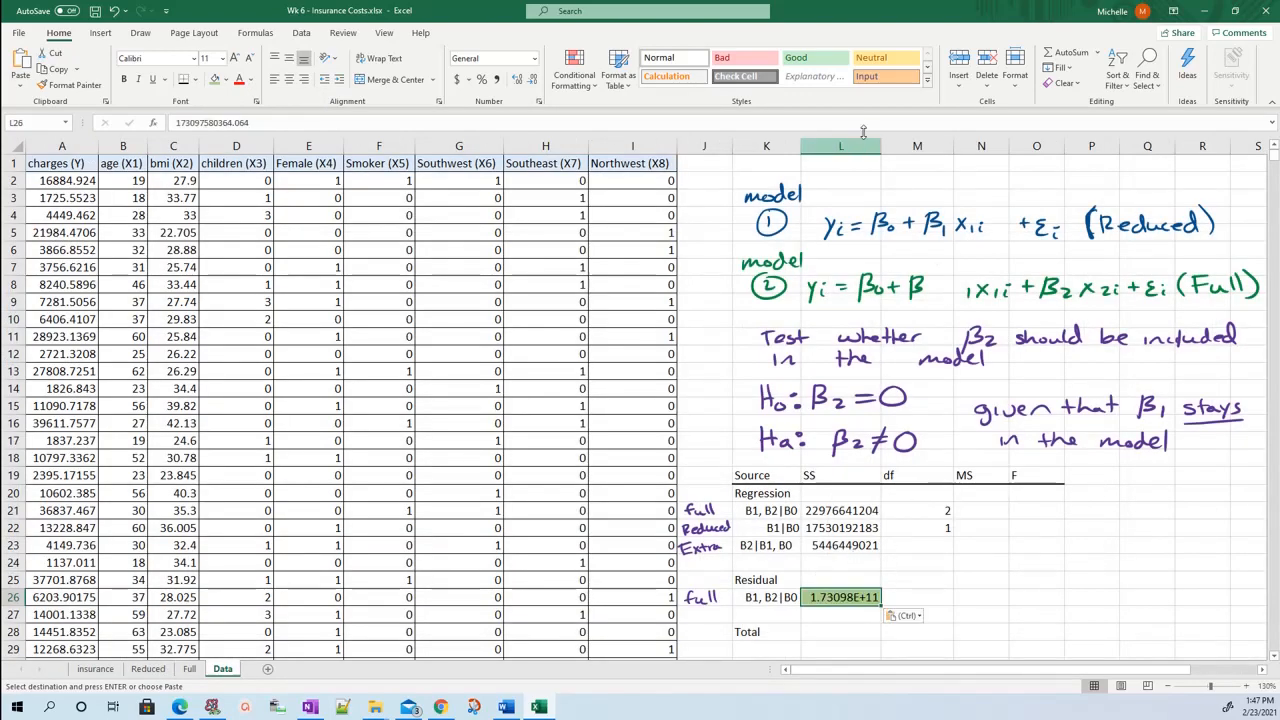
mouse_move(881, 146)
mouse_down()
mouse_move(930, 148)
mouse_move(865, 149)
mouse_move(892, 149)
mouse_up()
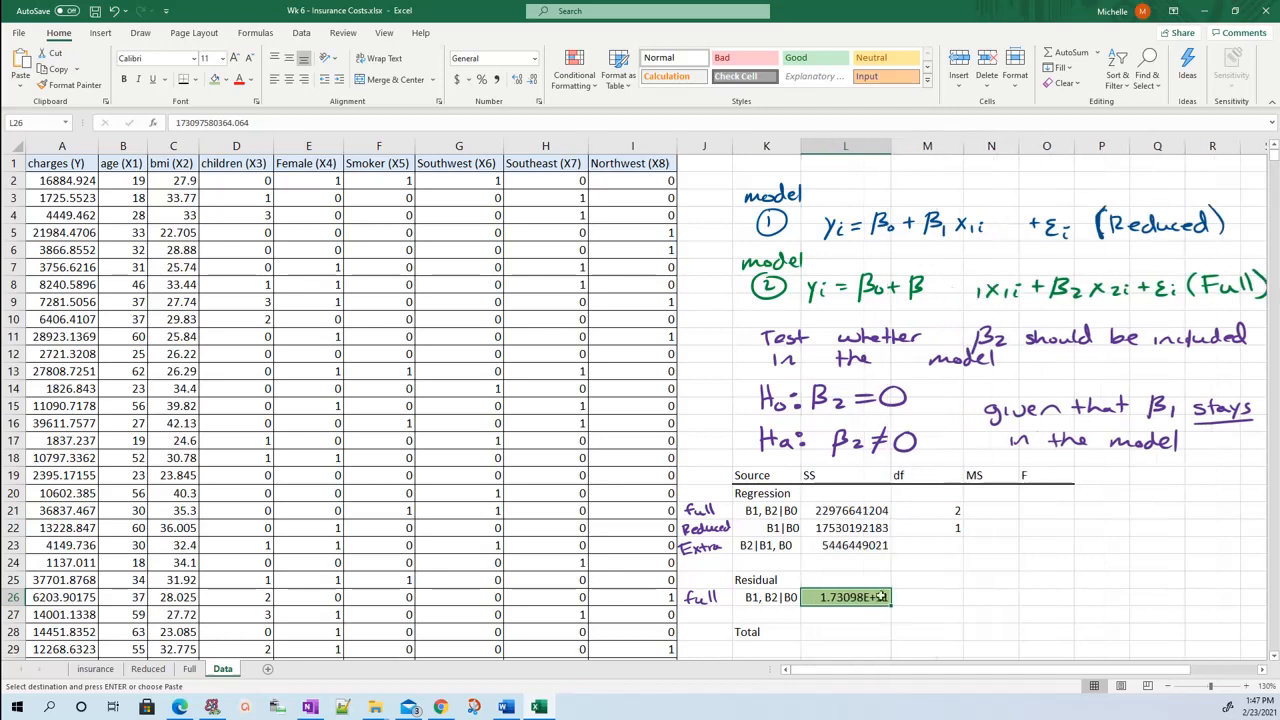
Copy the residual df from B13 of the Full sheet into M26, the Residual B1, B2|B0 row of the Data sheet.
click(870, 627)
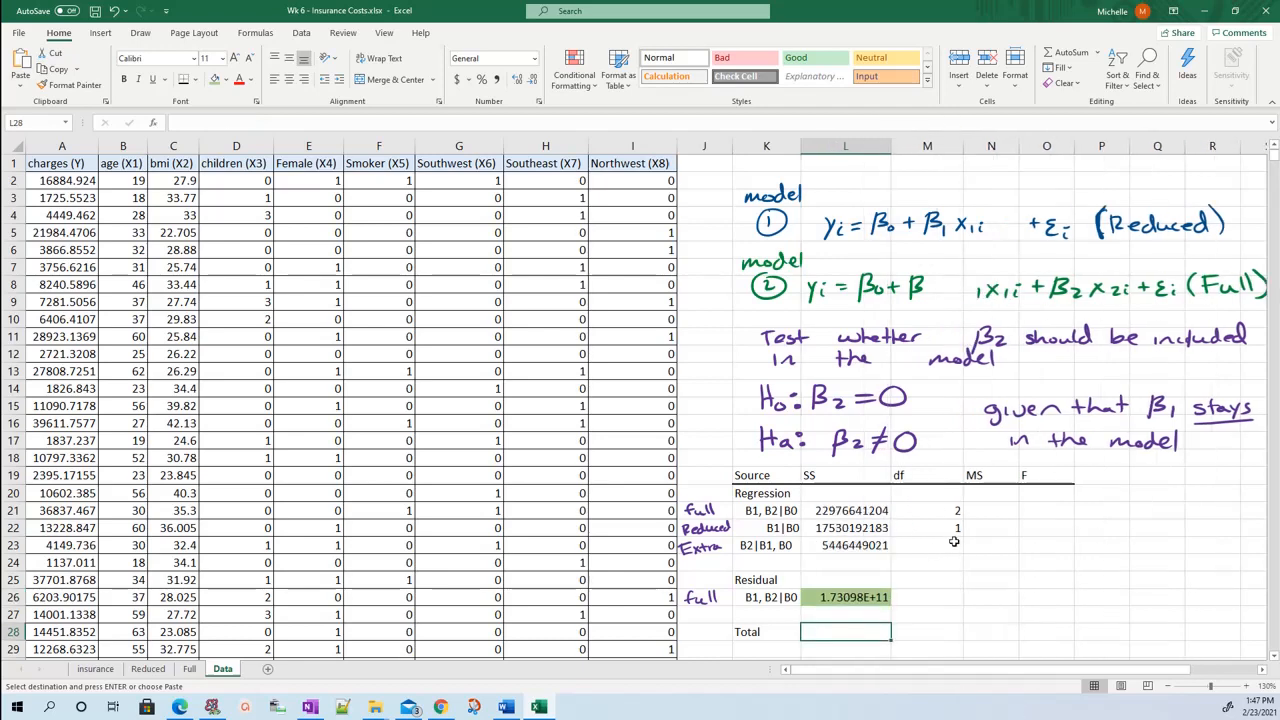
click(923, 597)
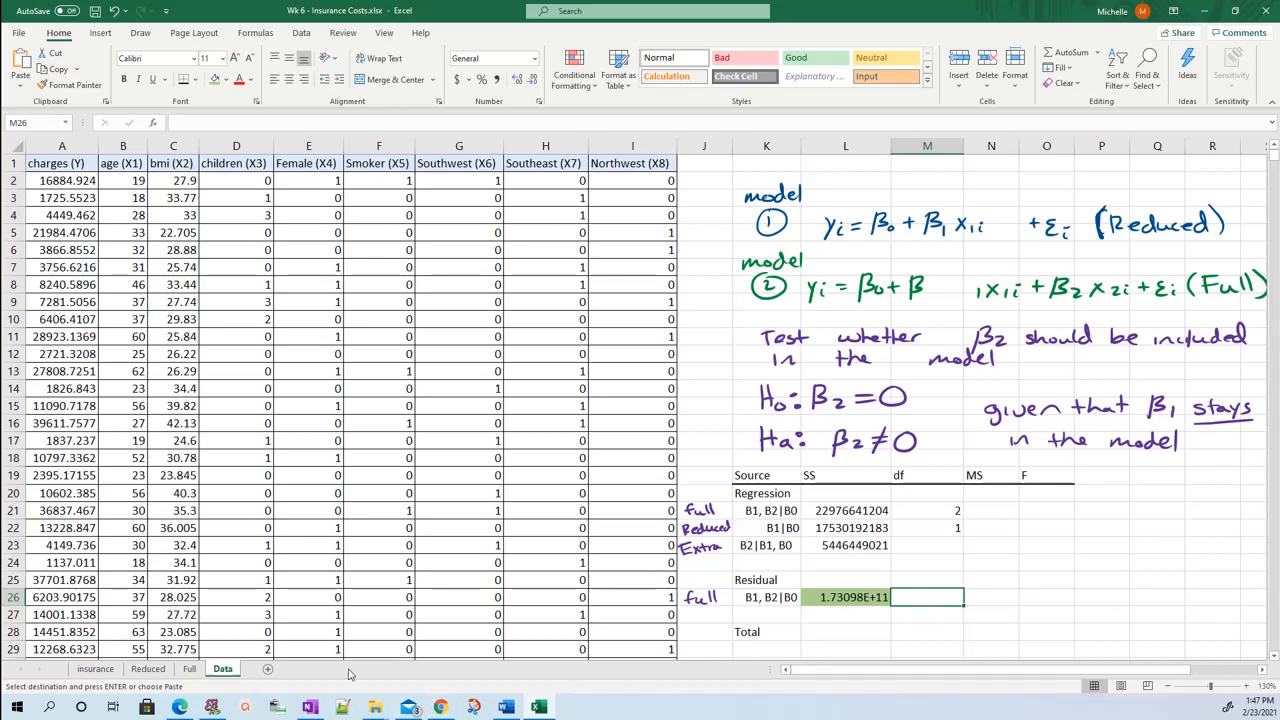
click(188, 670)
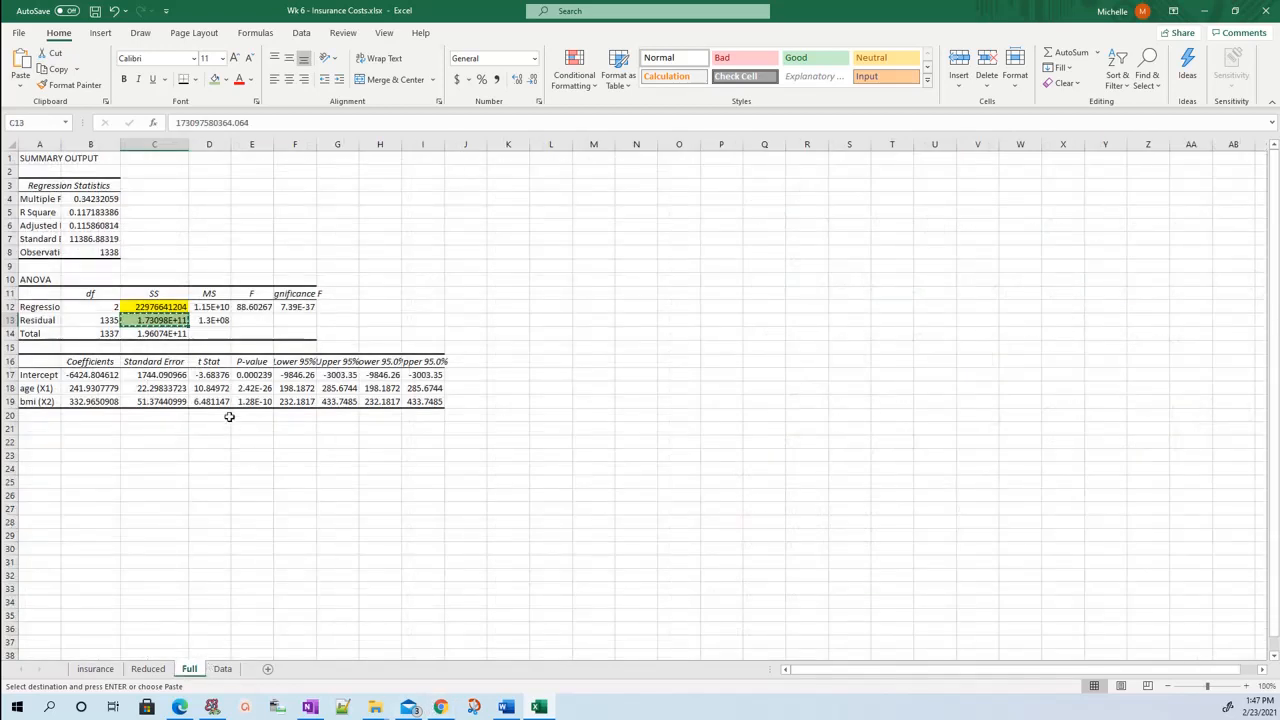
click(112, 320)
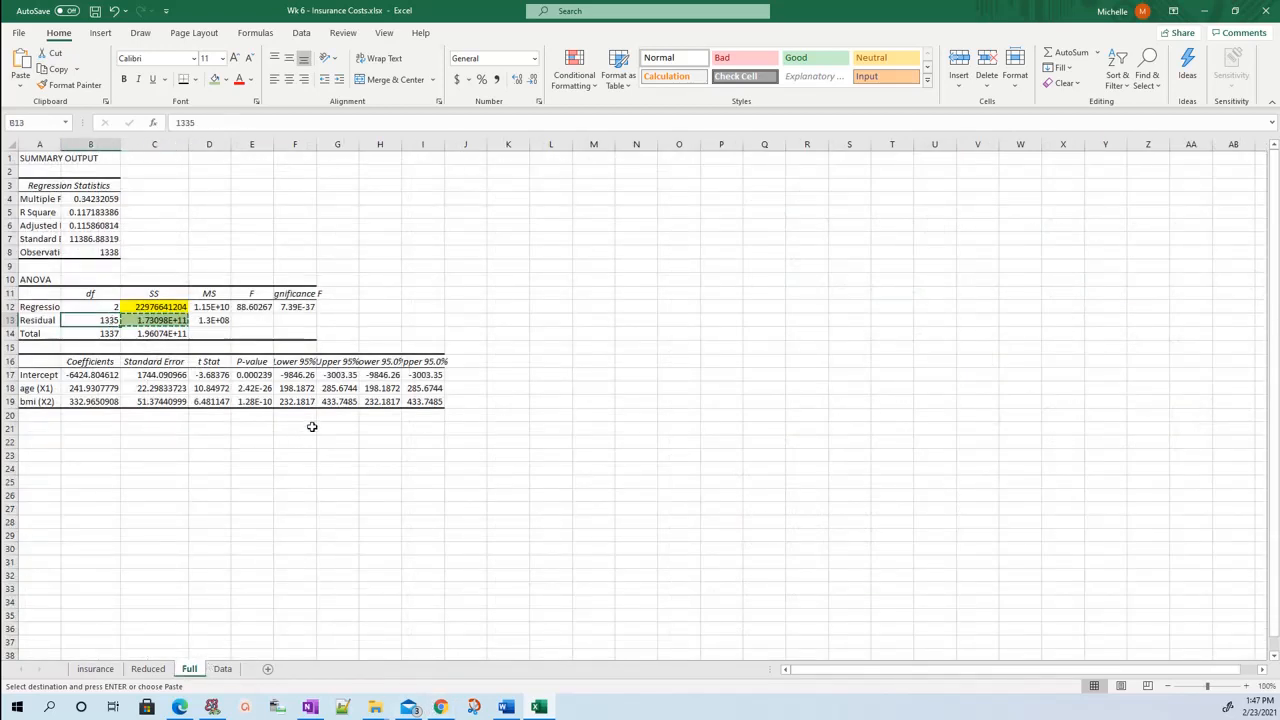
click(231, 669)
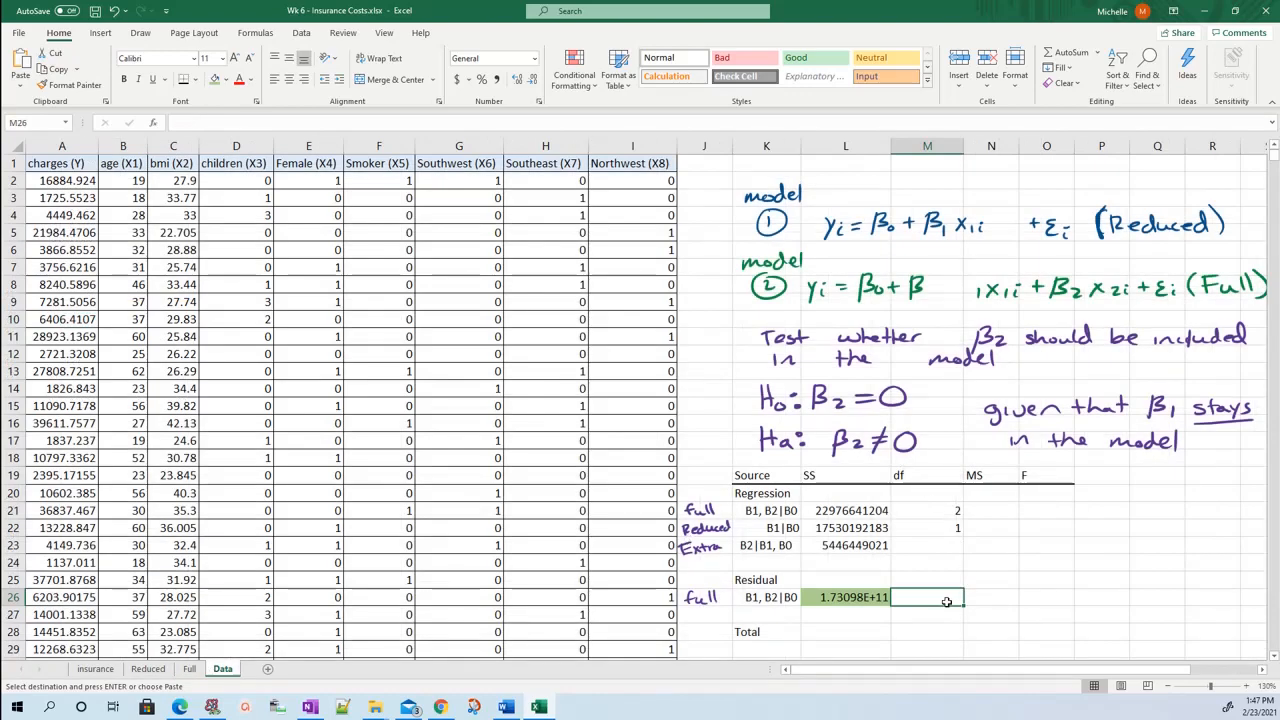
key(ctrl+v)
Examine the Full sheet's observation count in B8 and parameters in A17:A19 to see how the residual df is derived, returning to Data.
click(189, 669)
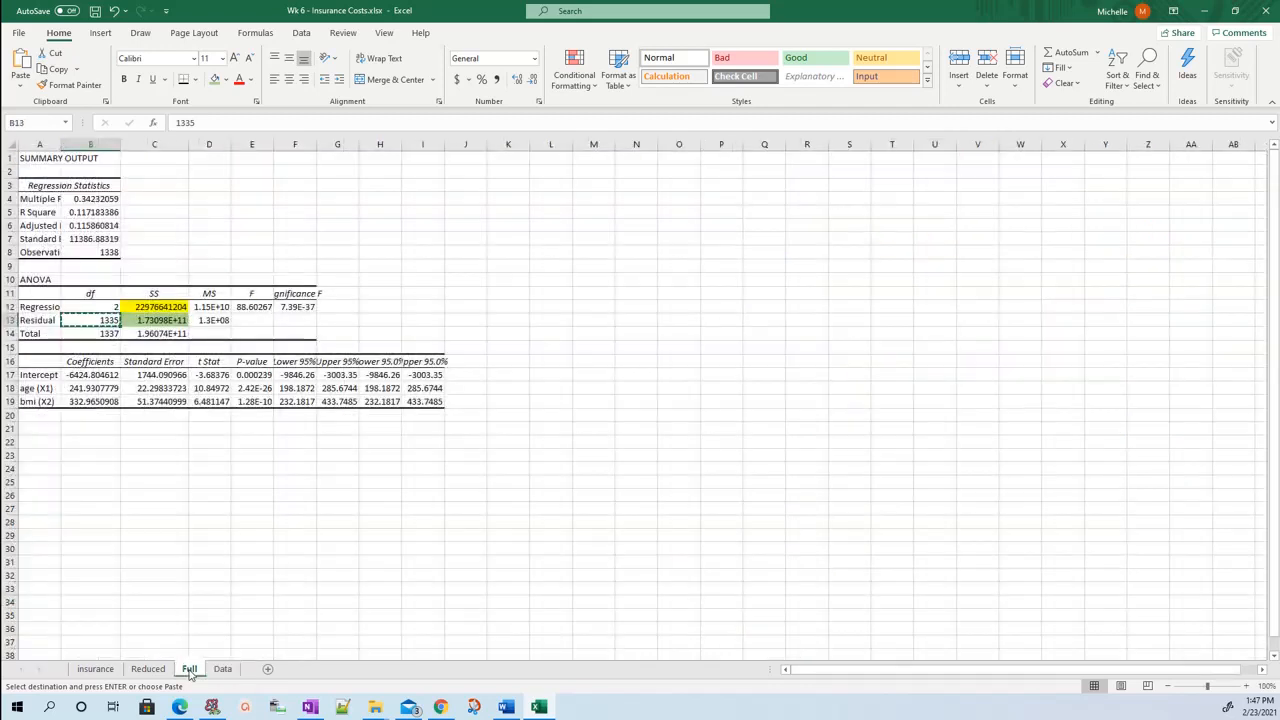
click(115, 253)
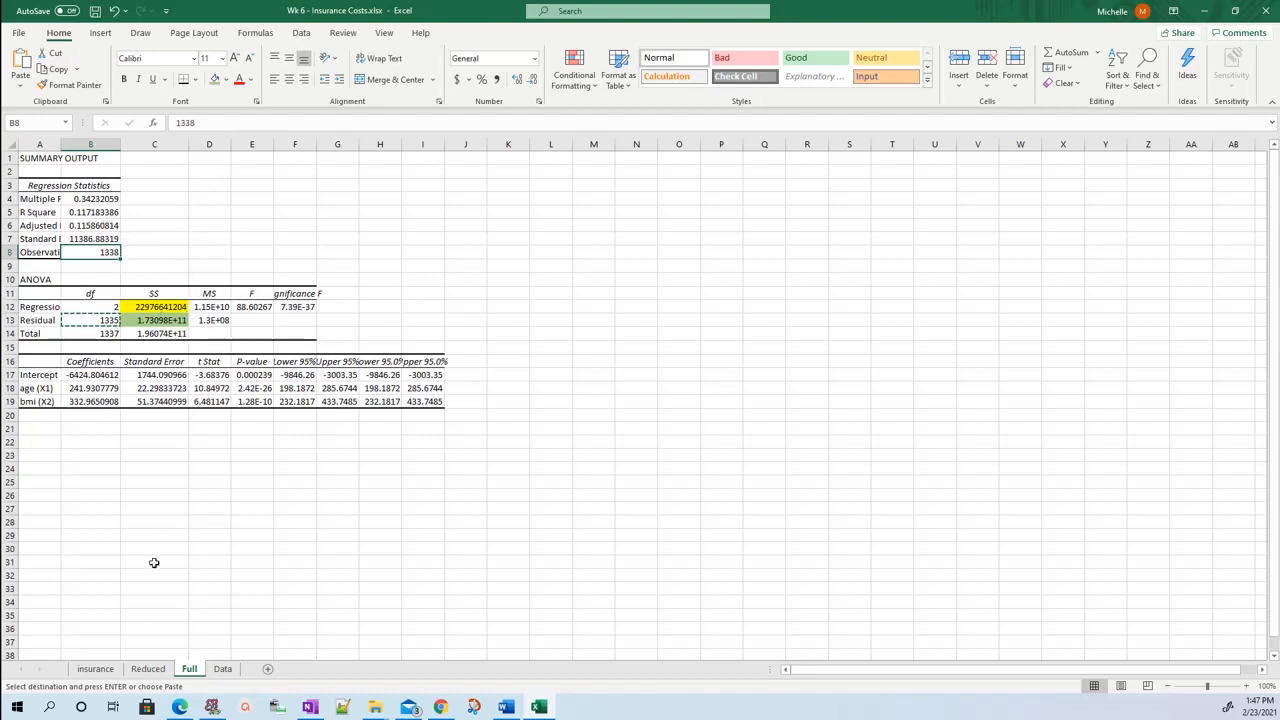
click(42, 388)
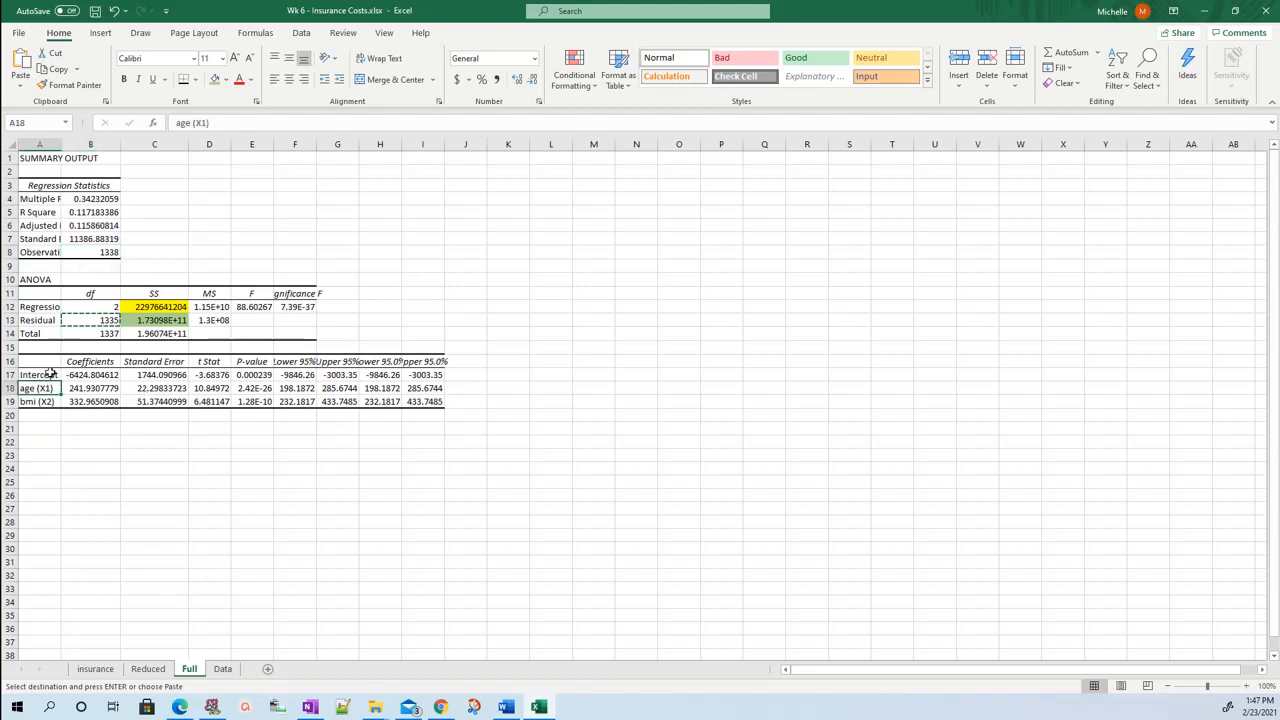
click(46, 376)
click(50, 390)
click(45, 400)
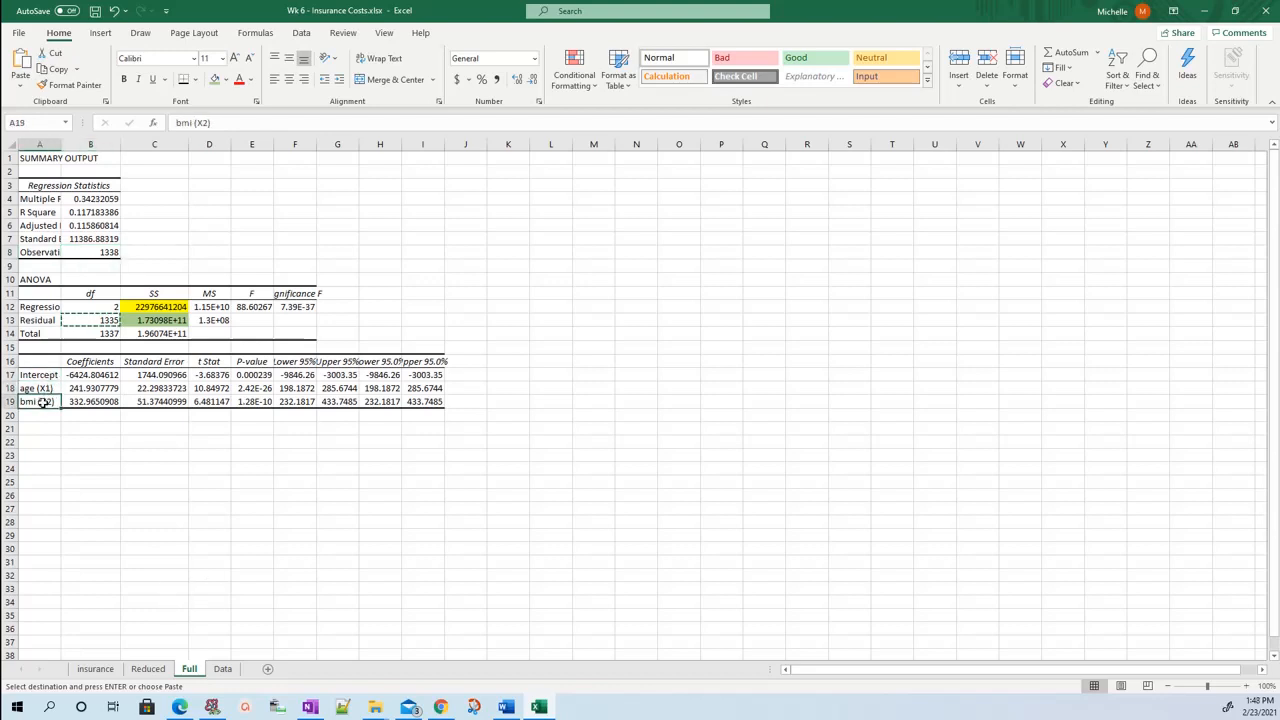
click(107, 252)
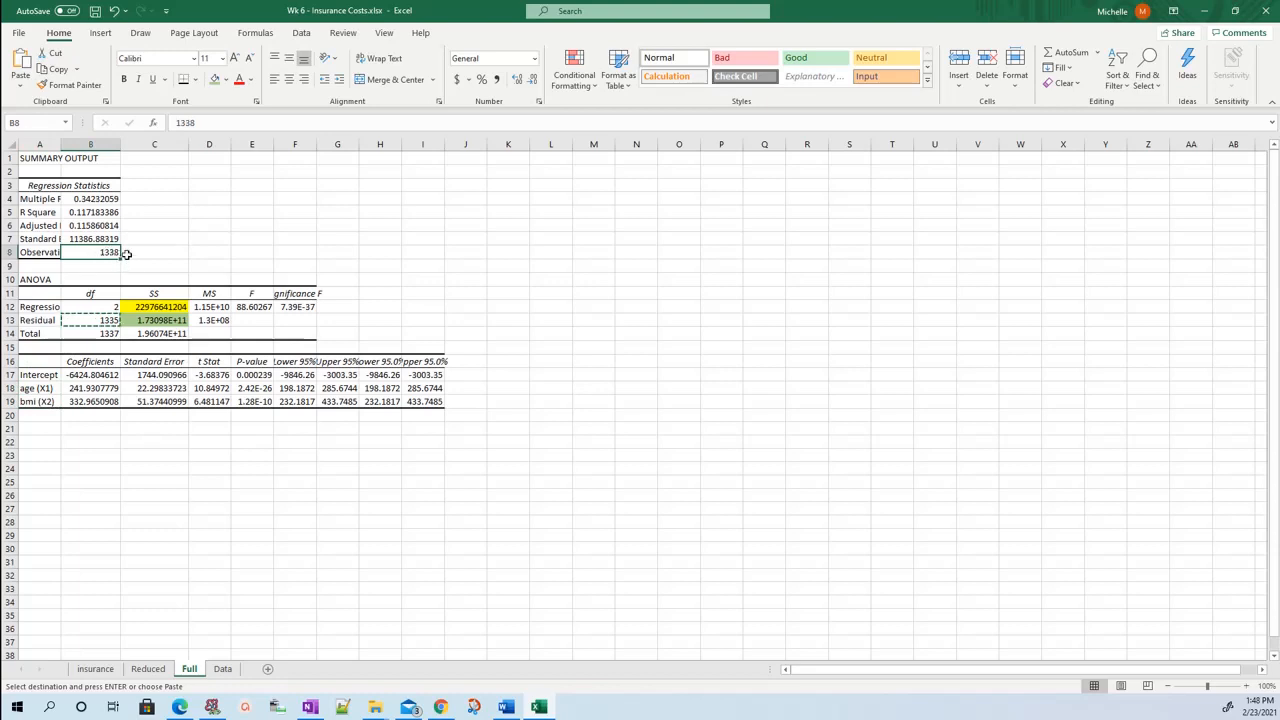
drag(47, 380, 47, 401)
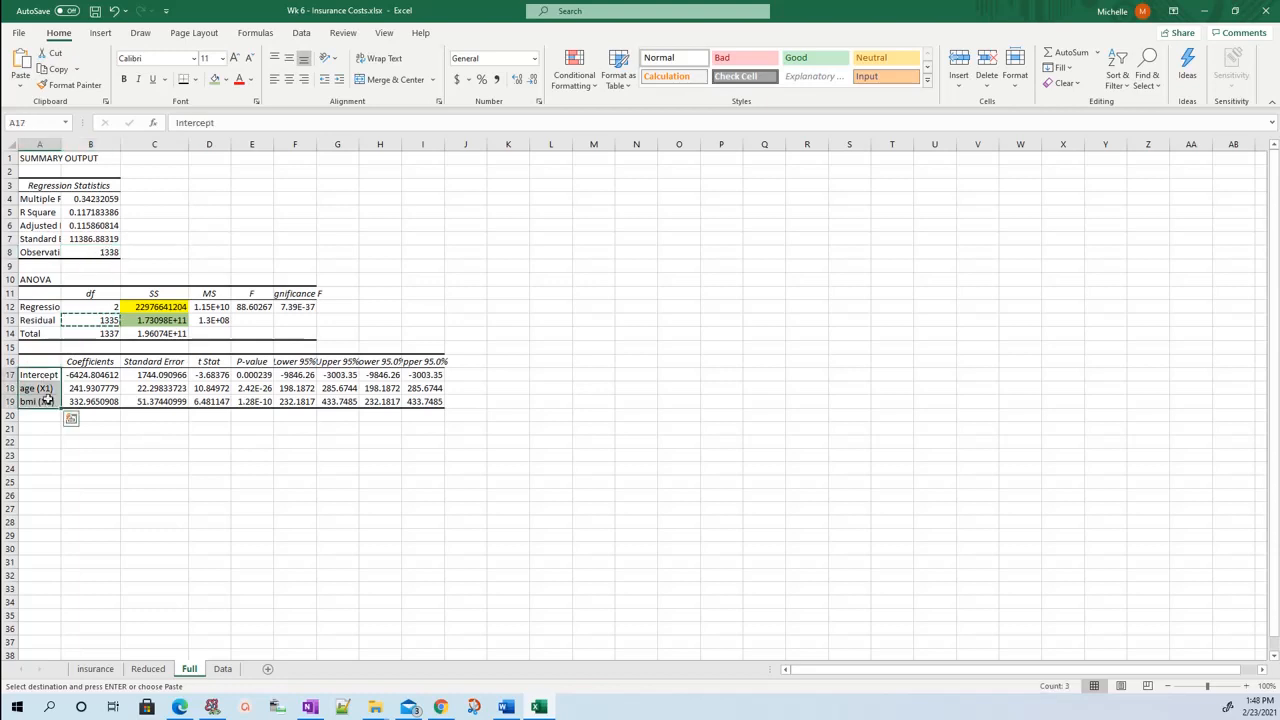
click(99, 320)
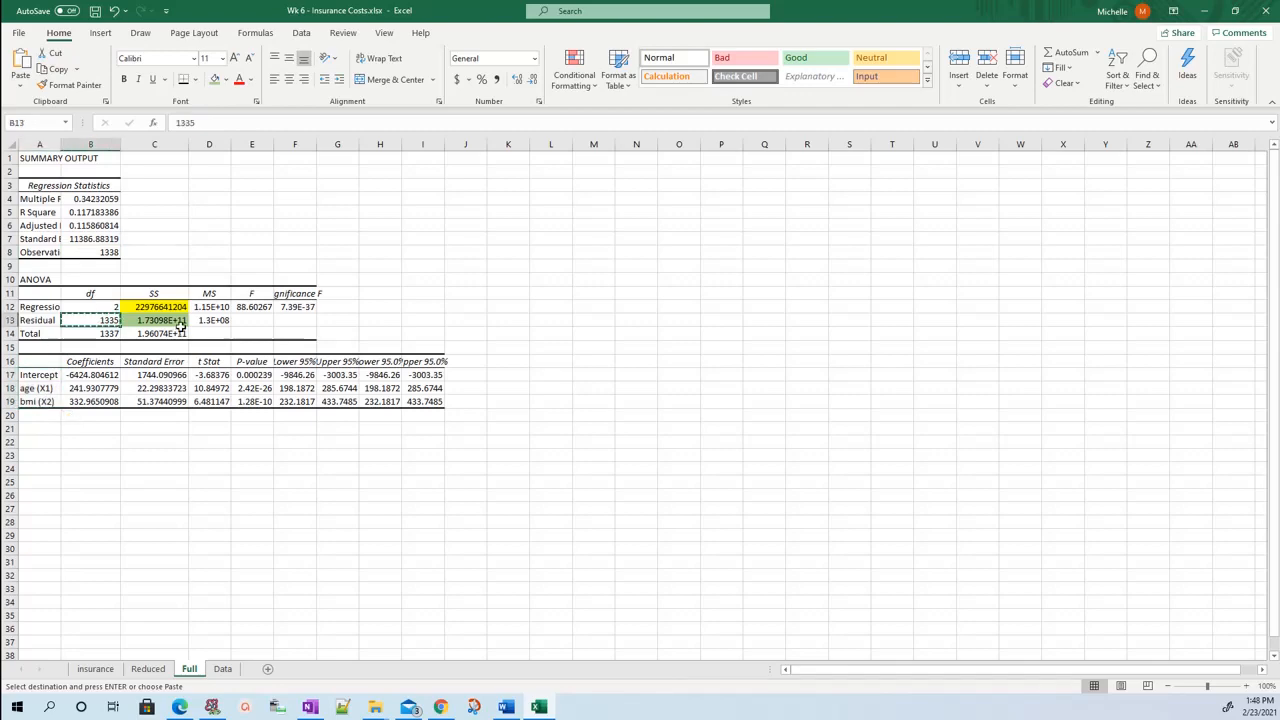
click(222, 668)
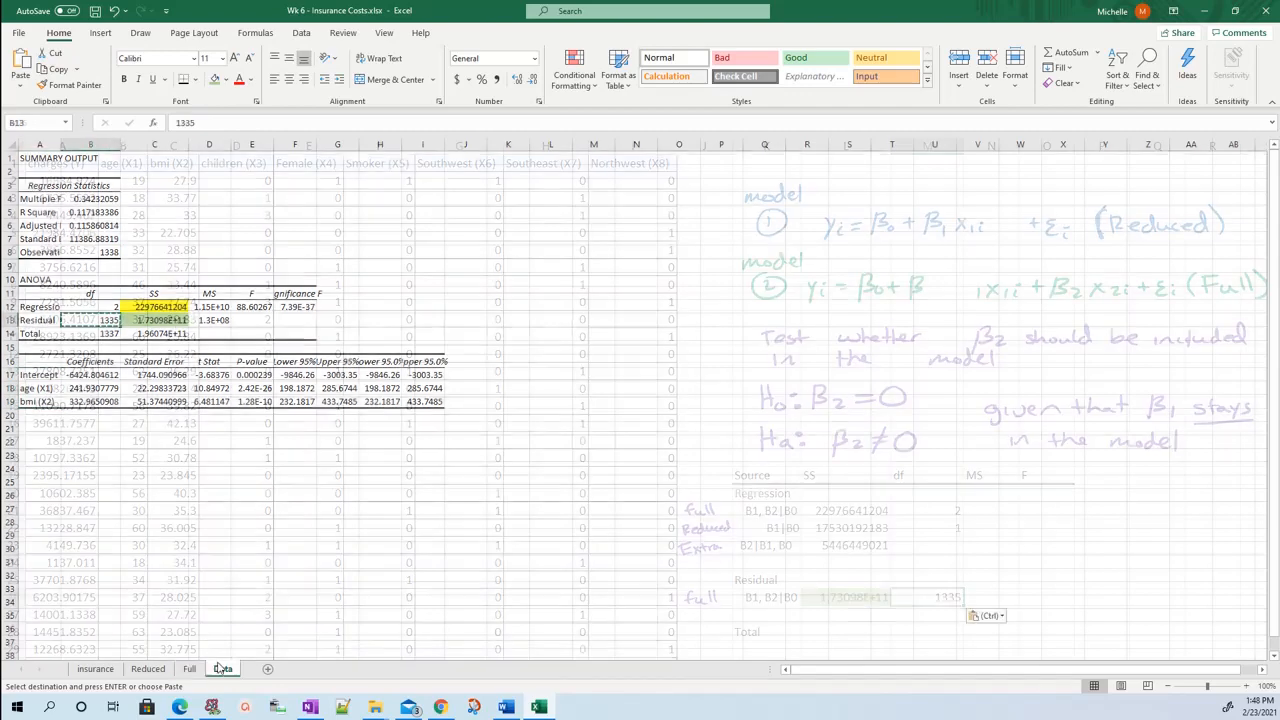
text(1335)
Calculate the mean square for the full regression row B1, B2|B0 in N21 with =L21/M21.
click(1035, 556)
click(1012, 516)
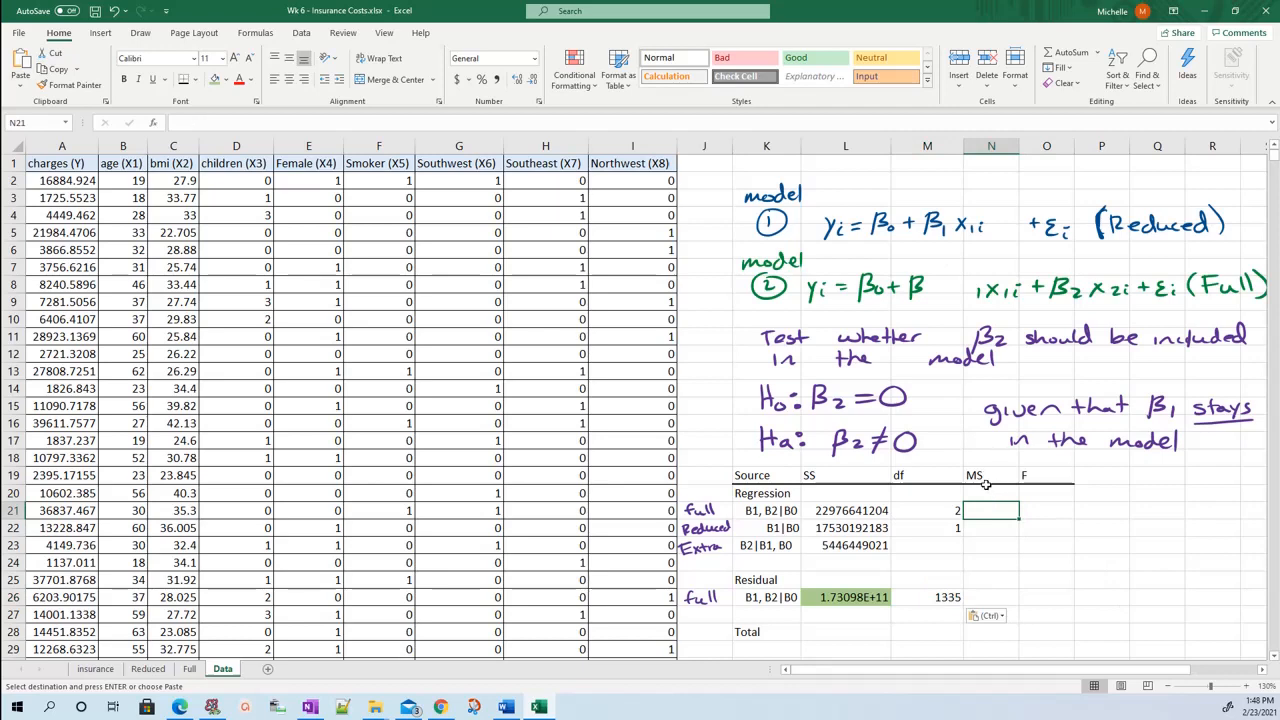
text(=L21/)
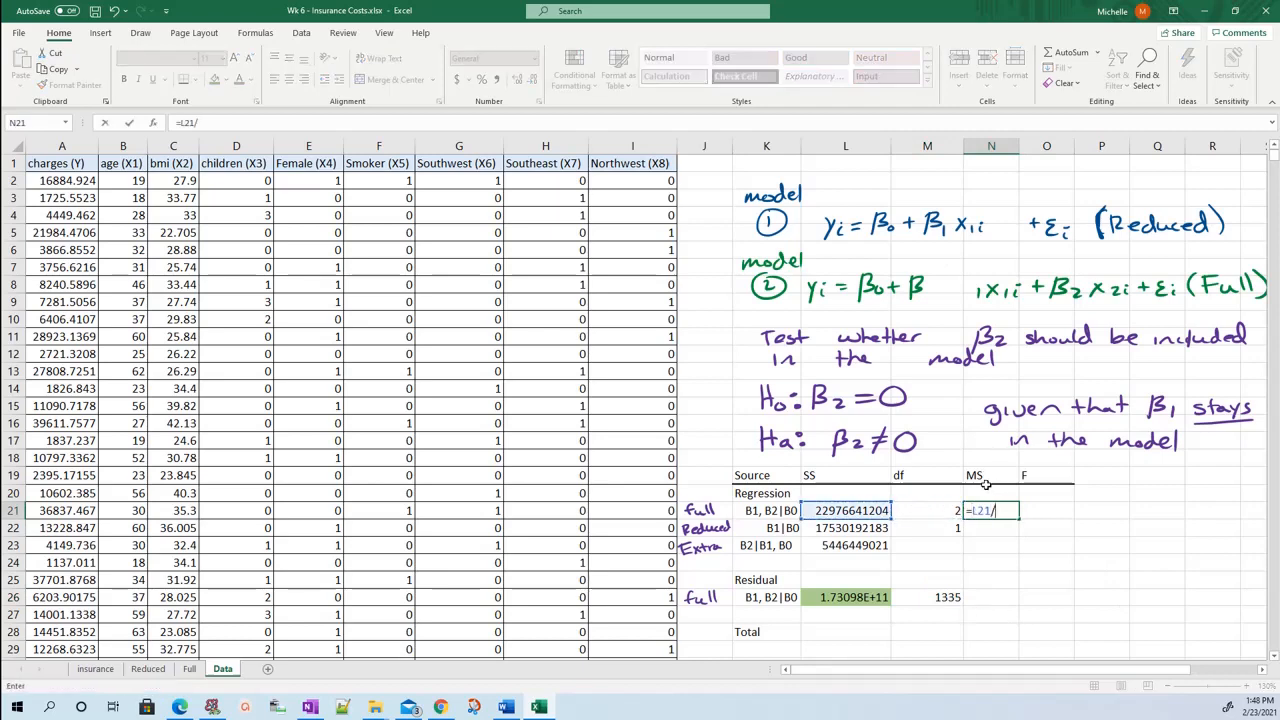
key(Left)
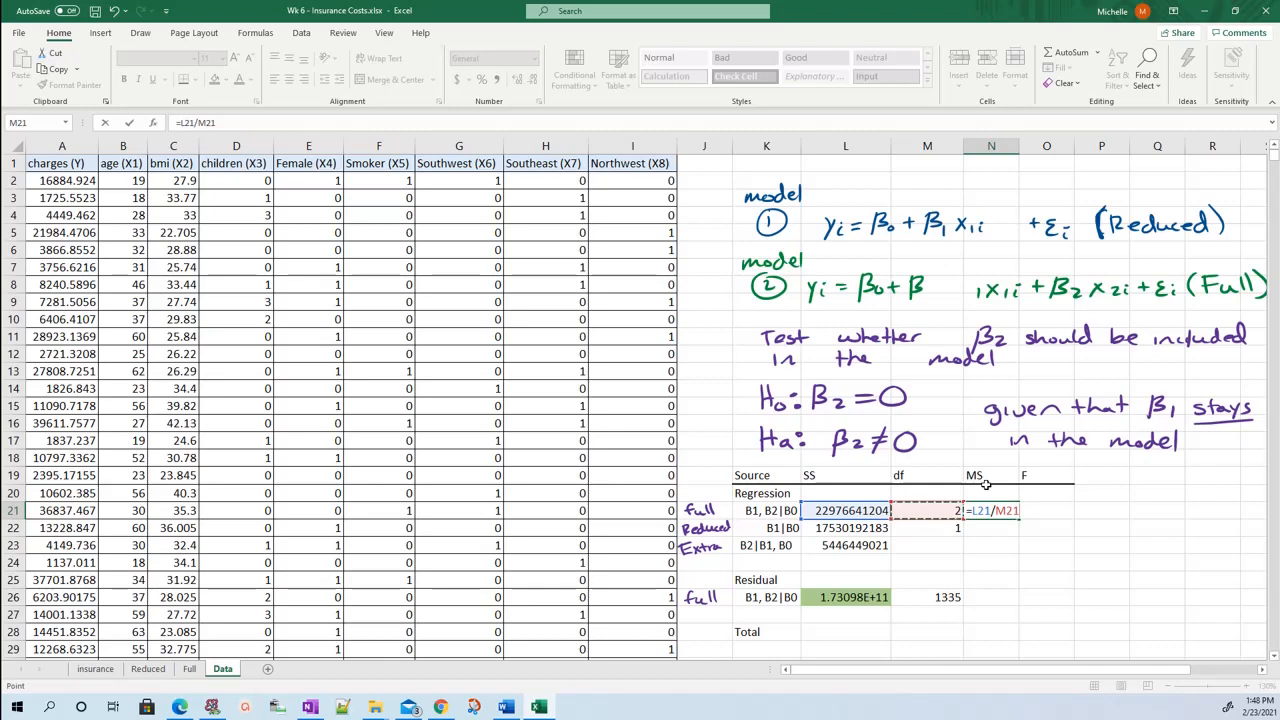
key(Return)
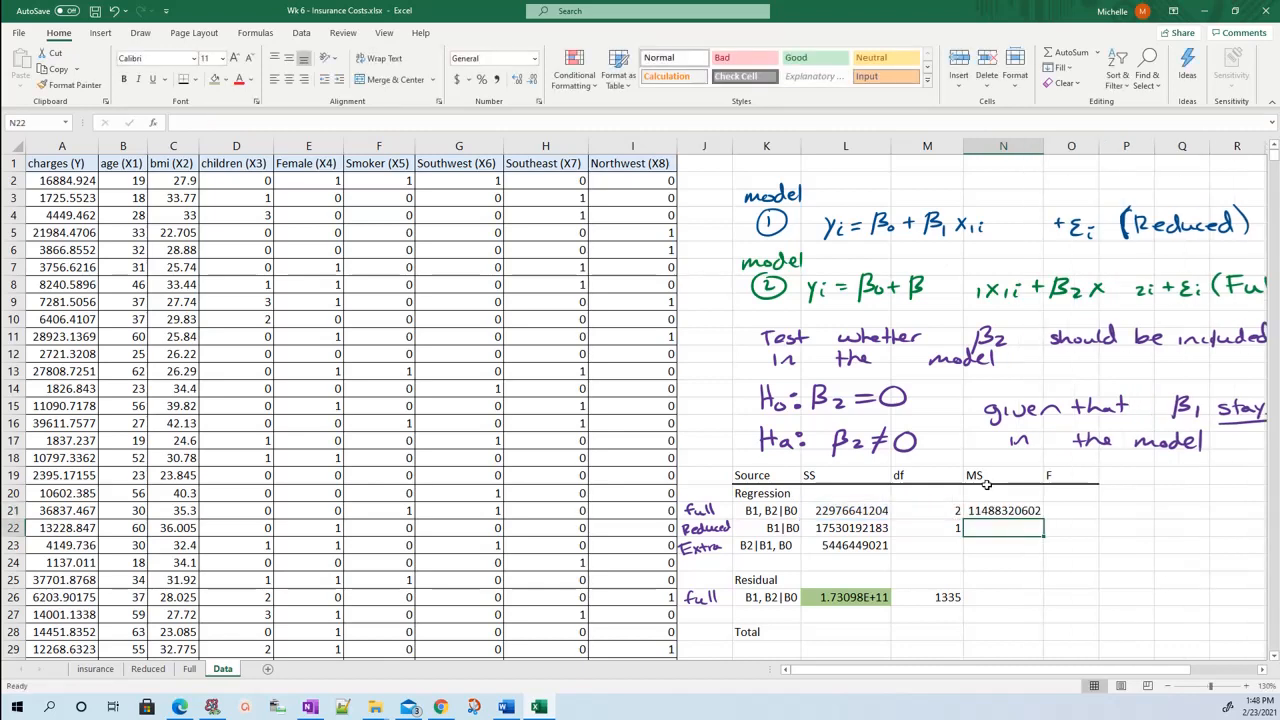
Calculate the mean square for the reduced row B1|B0 in N22 with =L22/M22.
text(=)
key(Left)
key(Left)
text(/)
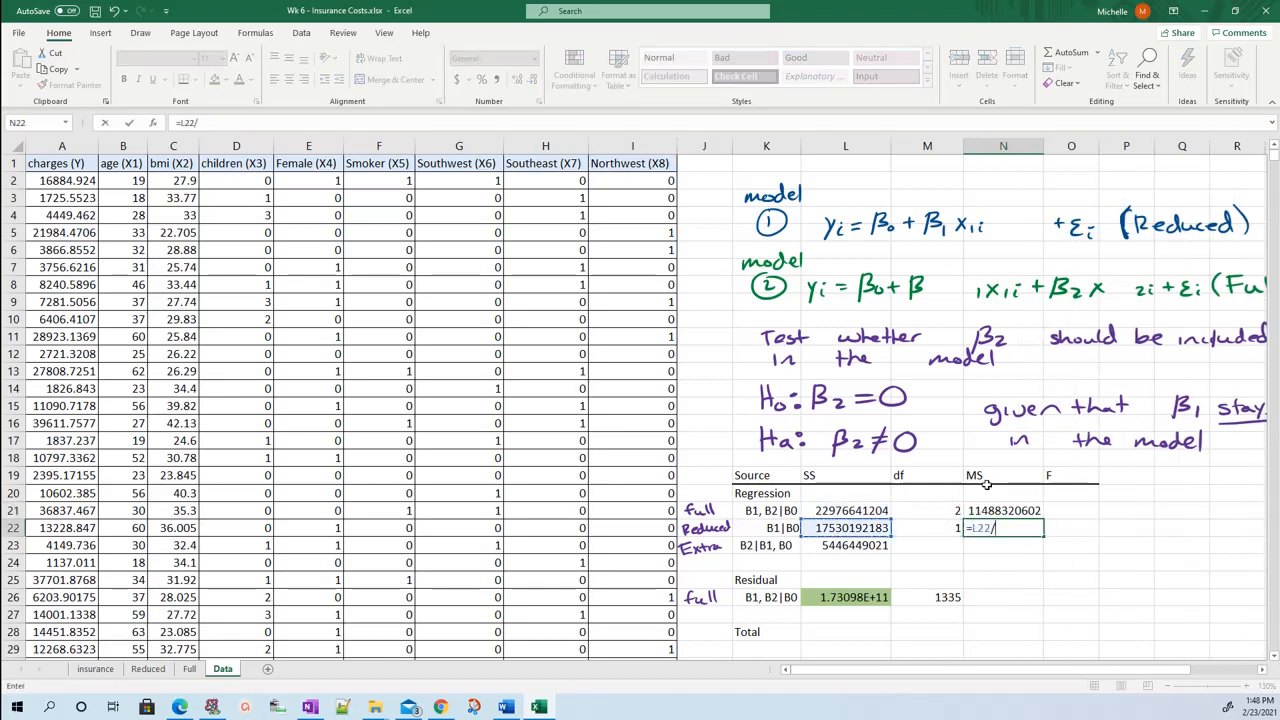
key(Left)
key(Return)
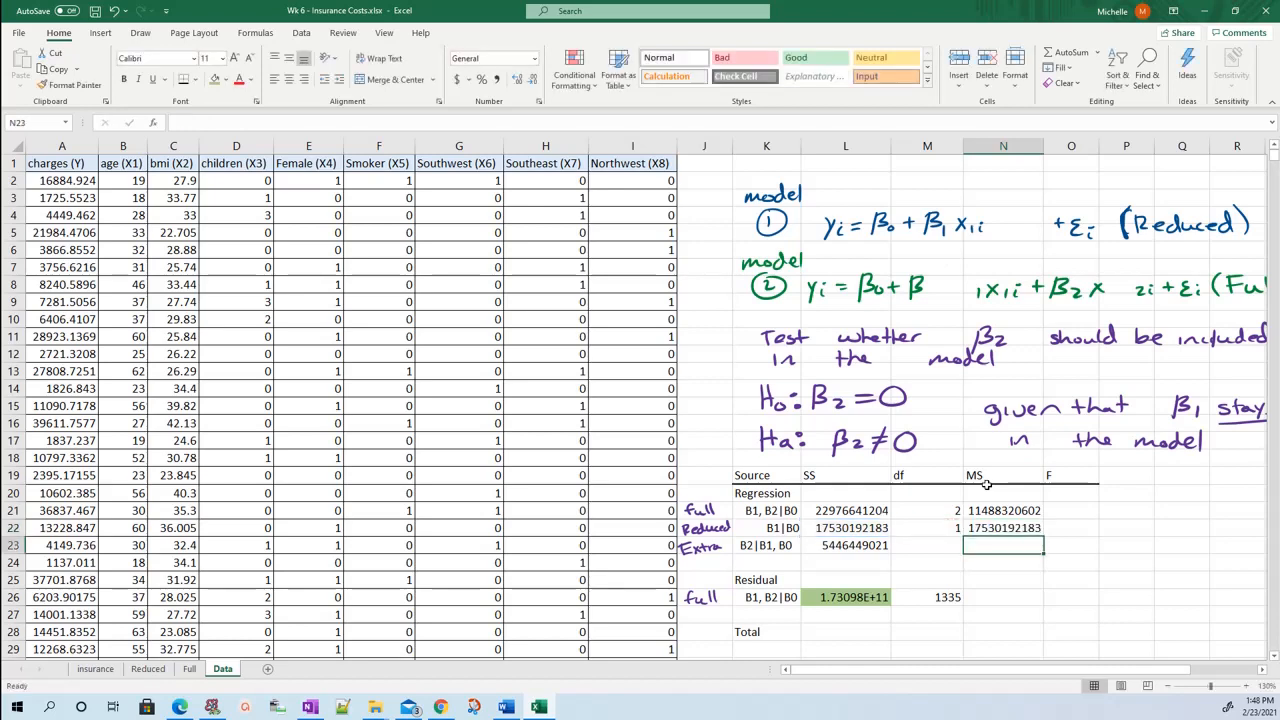
Calculate the mean square for the Residual row B1, B2|B0 in N26 with =L26/M26.
key(Down)
key(Down)
key(Down)
text(\)
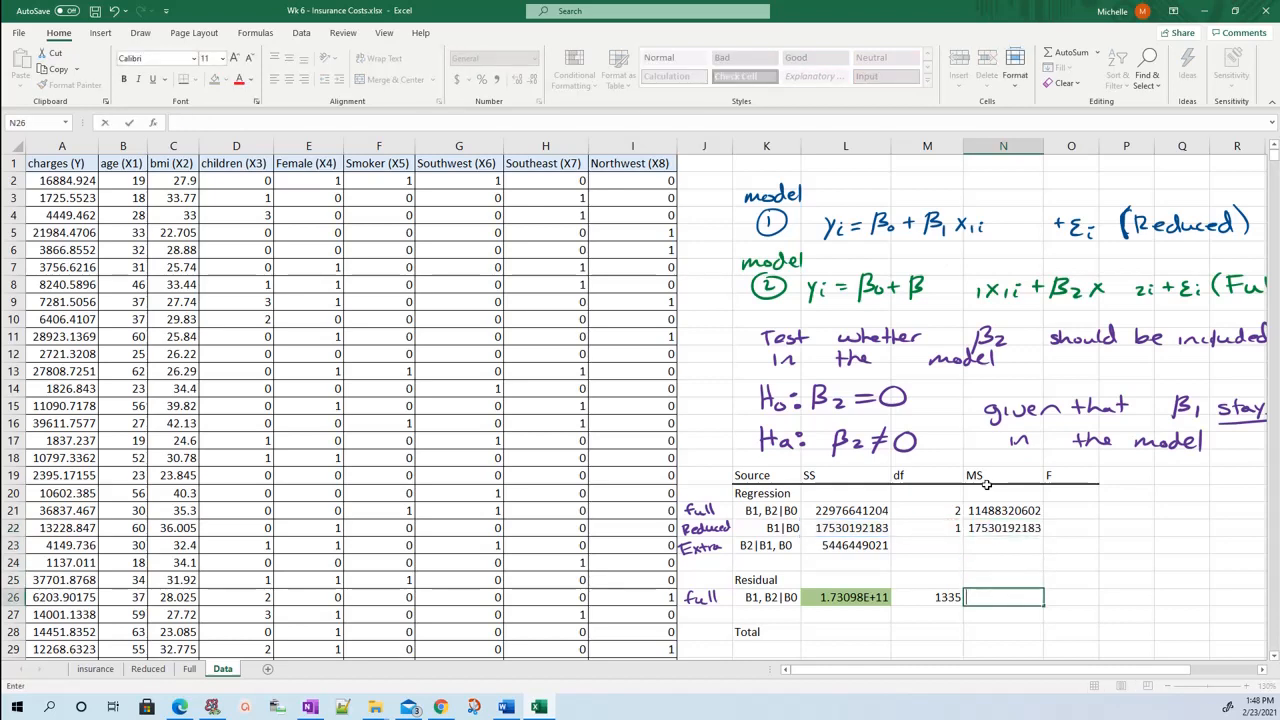
text(=)
key(Left)
key(Left)
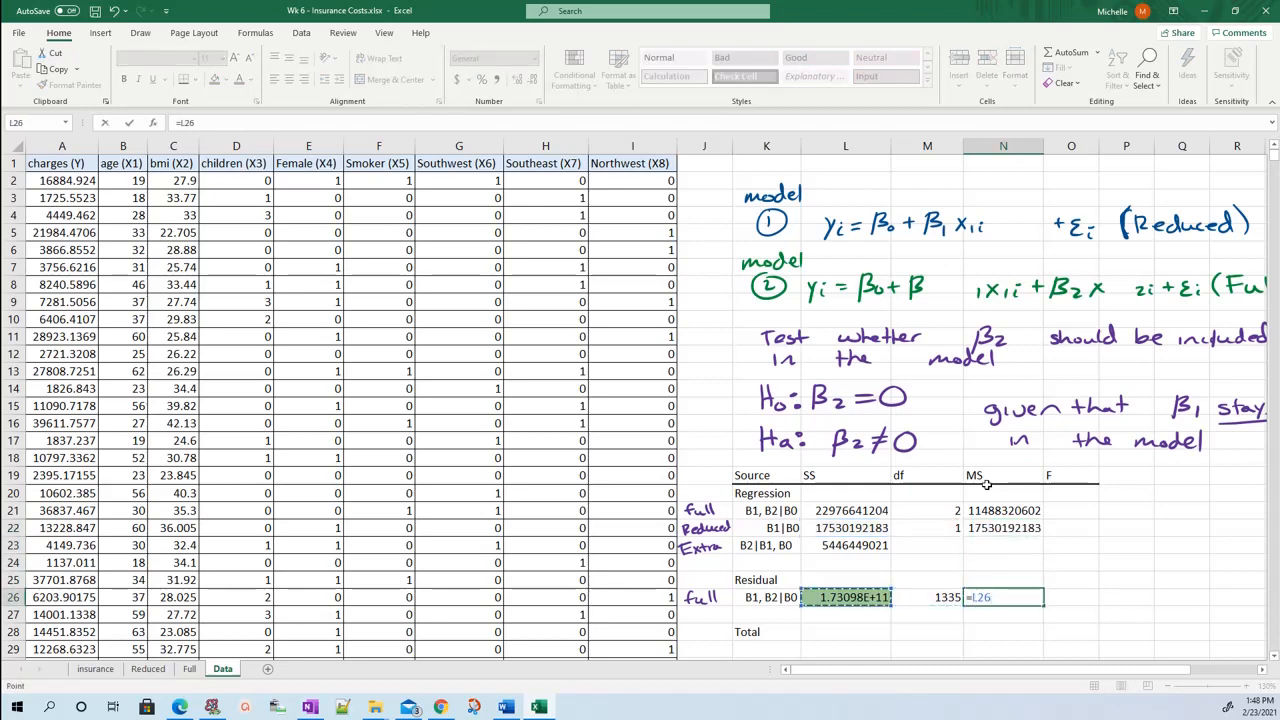
text(/)
key(Left)
key(Return)
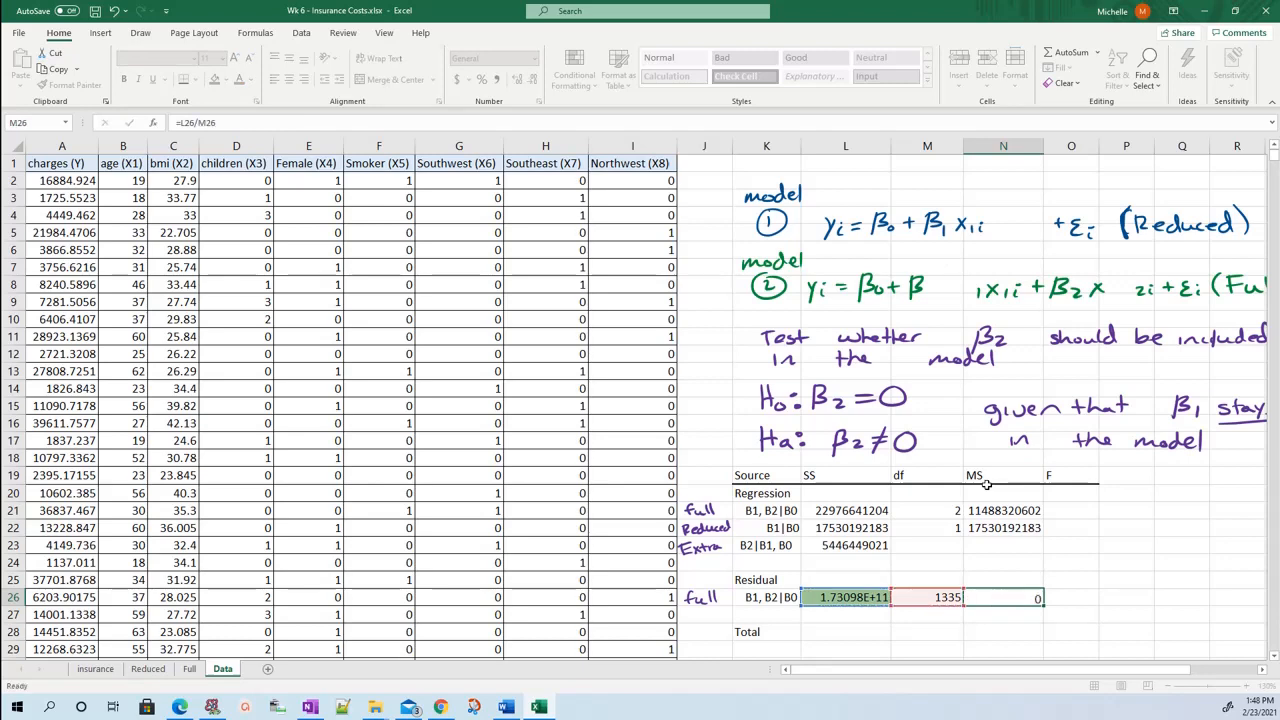
click(1021, 596)
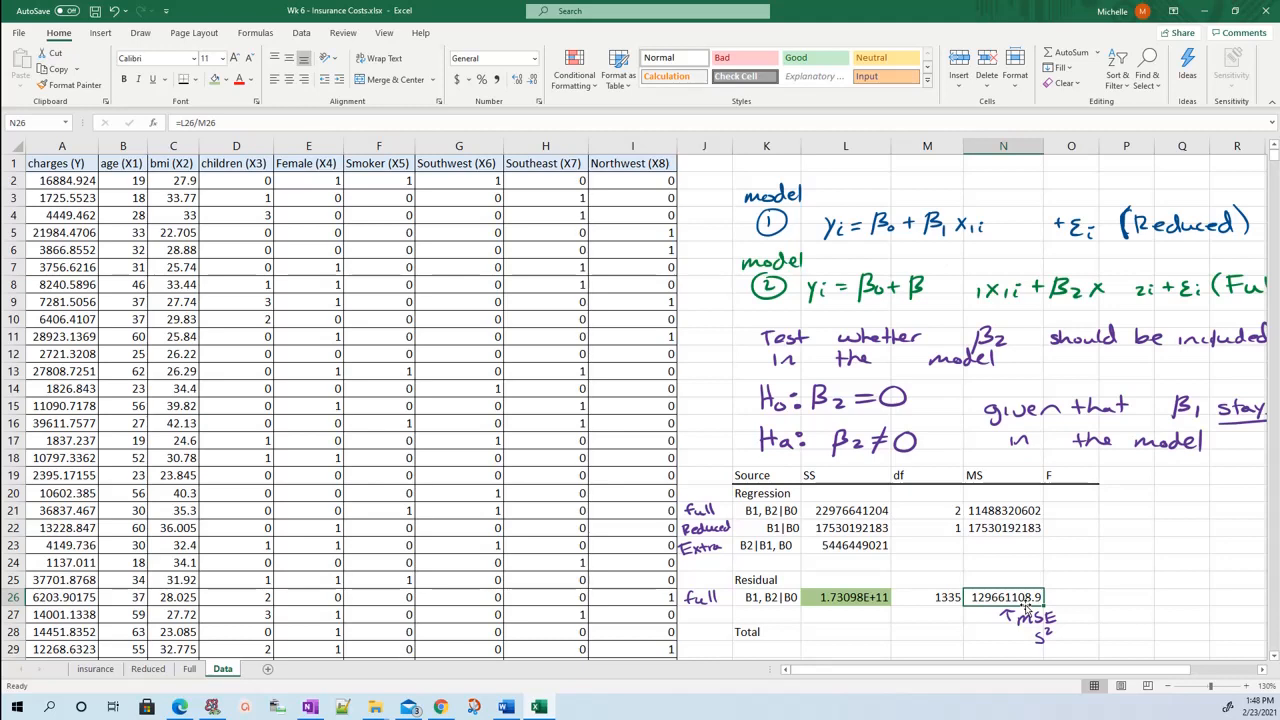
Enter 1 as the extra row's df in M23 and calculate its mean square in N23 with =L23/M23.
click(895, 541)
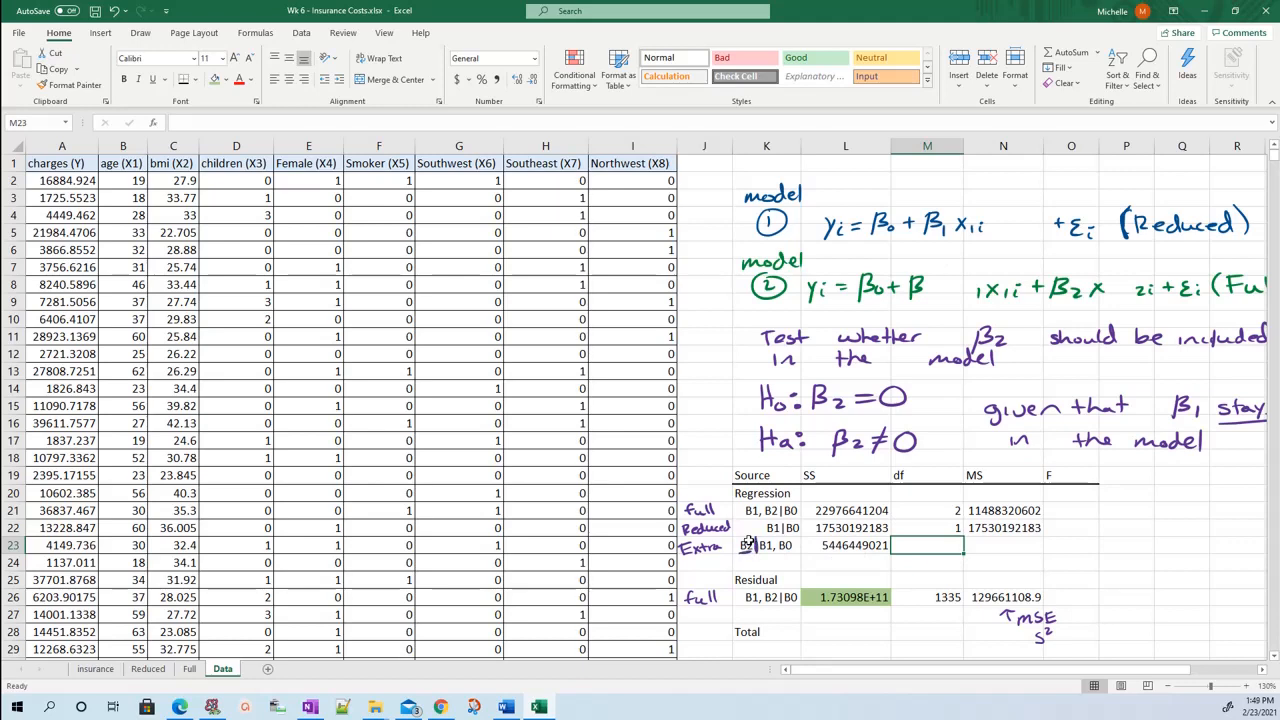
text(1)
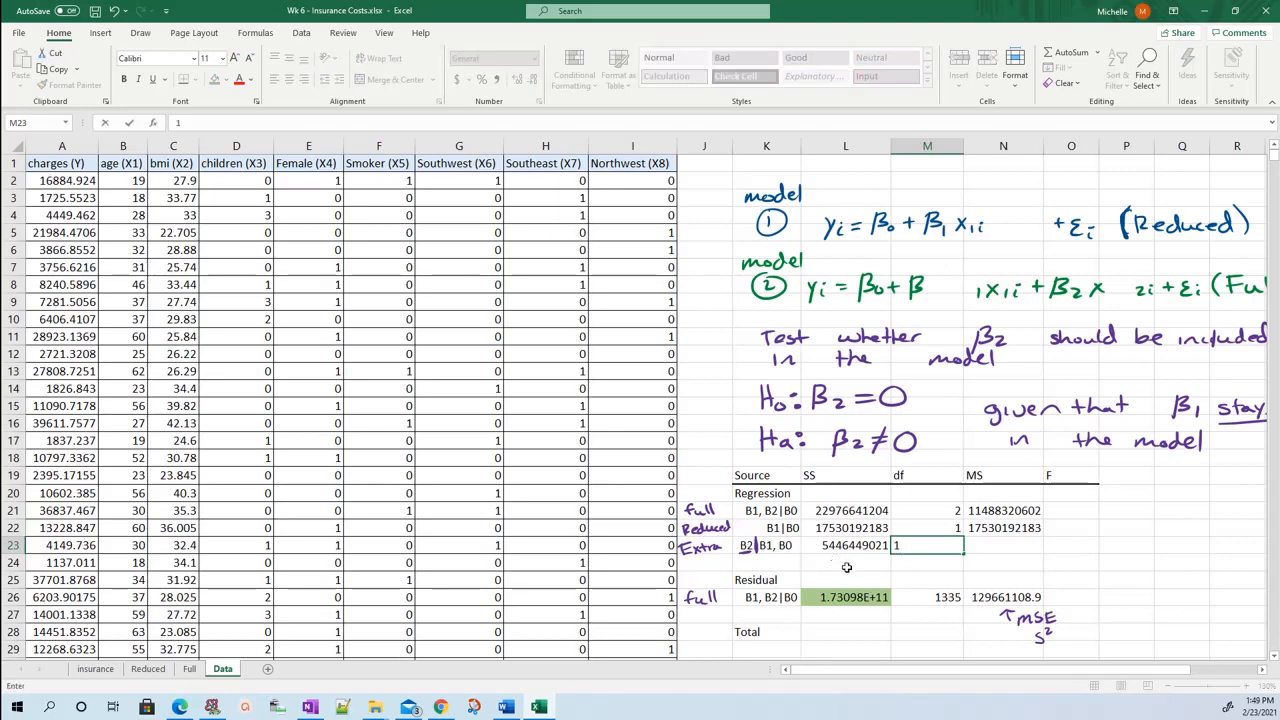
click(1017, 546)
text(=)
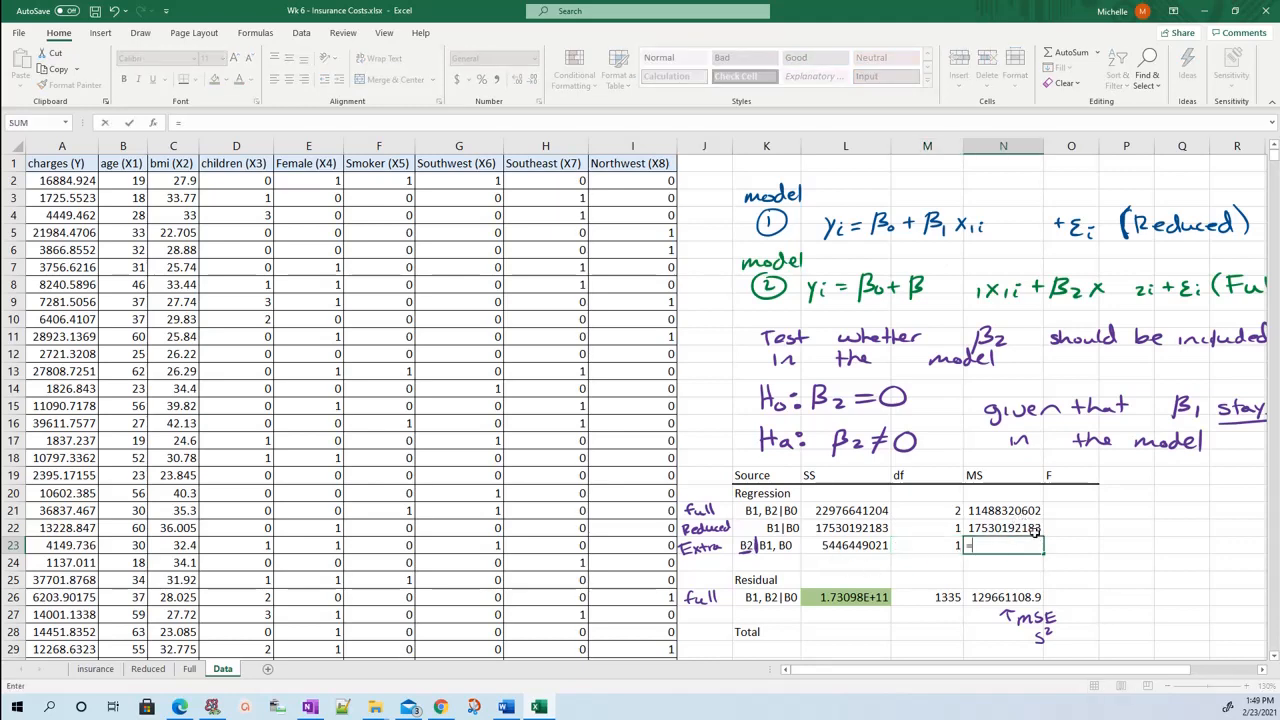
key(Left)
key(Left)
text(/)
key(Left)
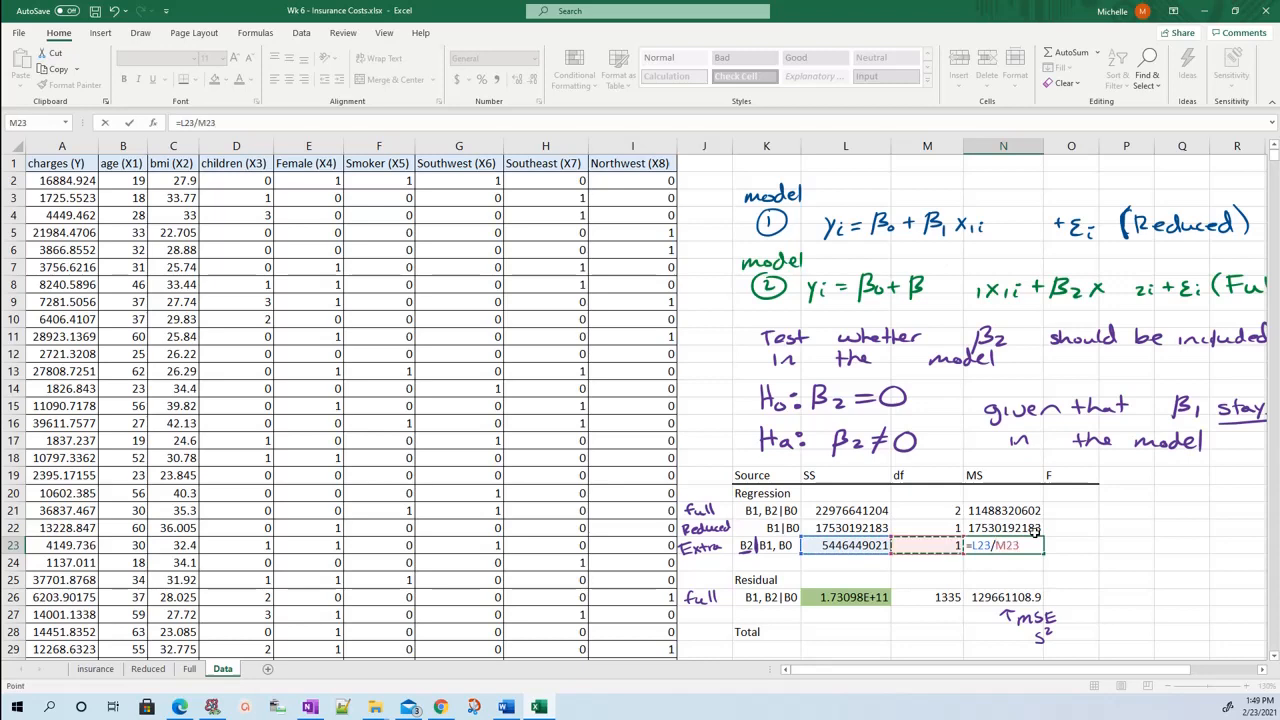
key(Return)
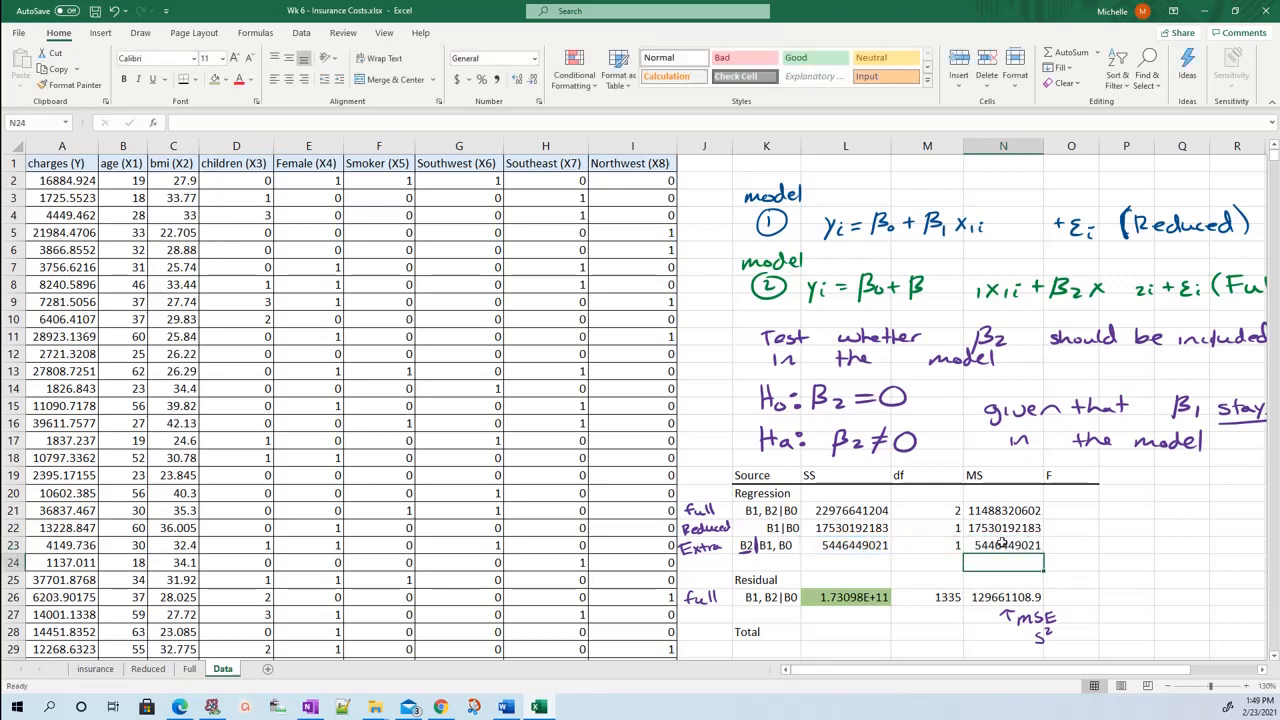
click(854, 632)
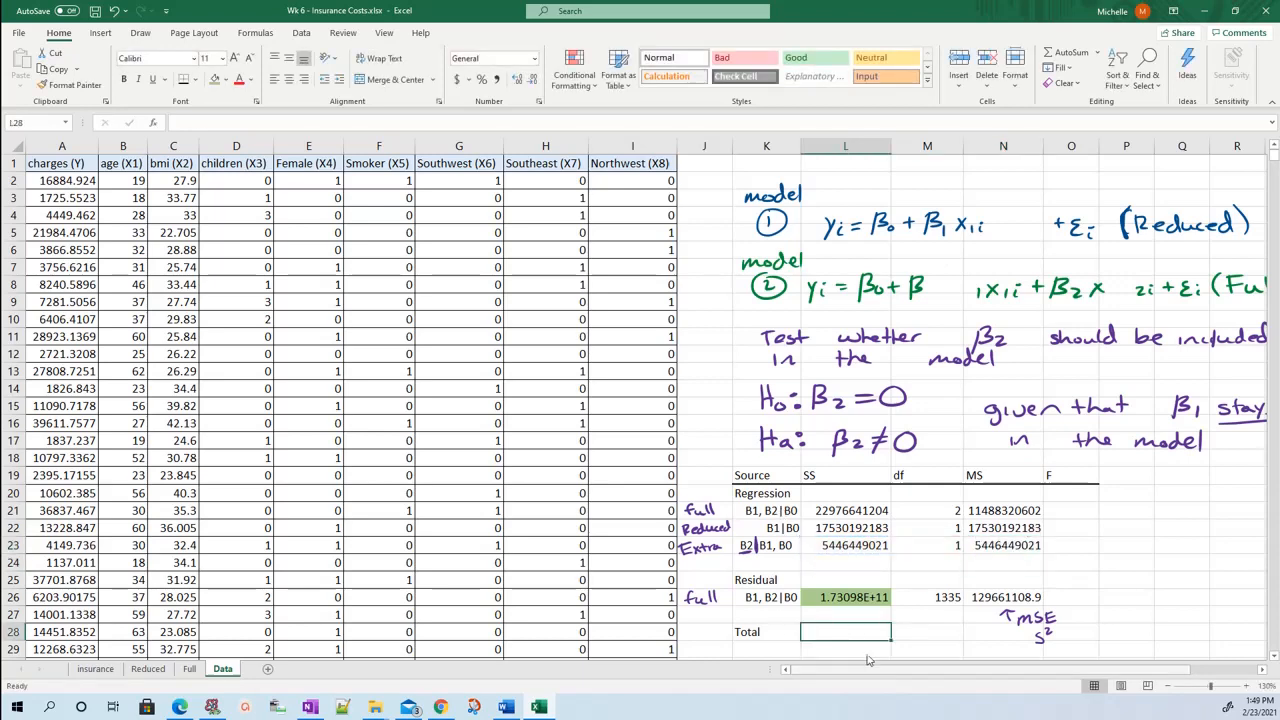
text(=)
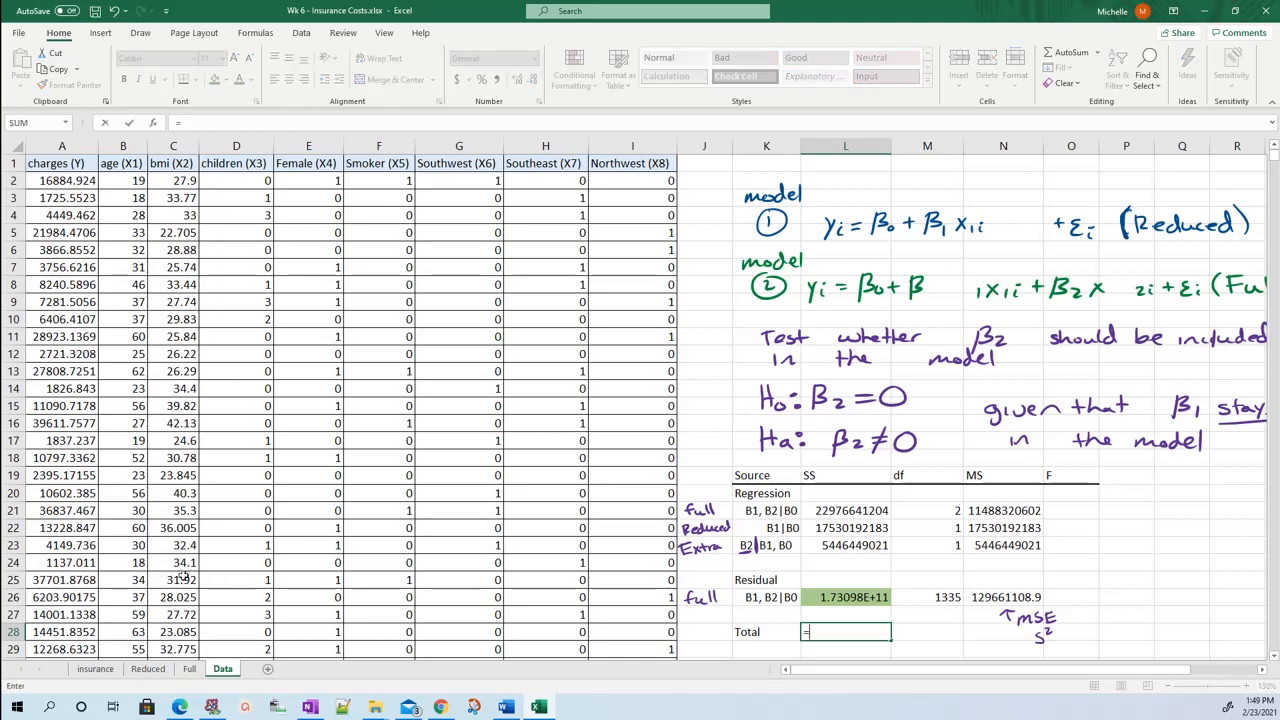
click(163, 670)
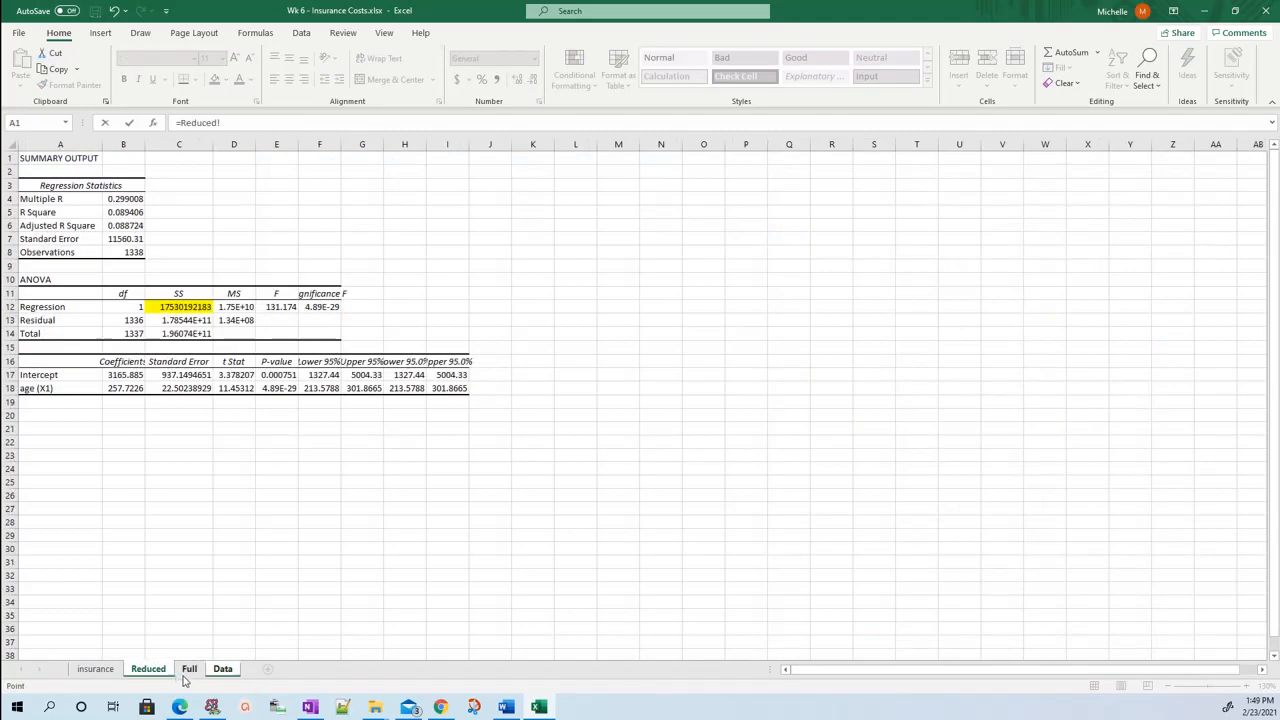
click(187, 678)
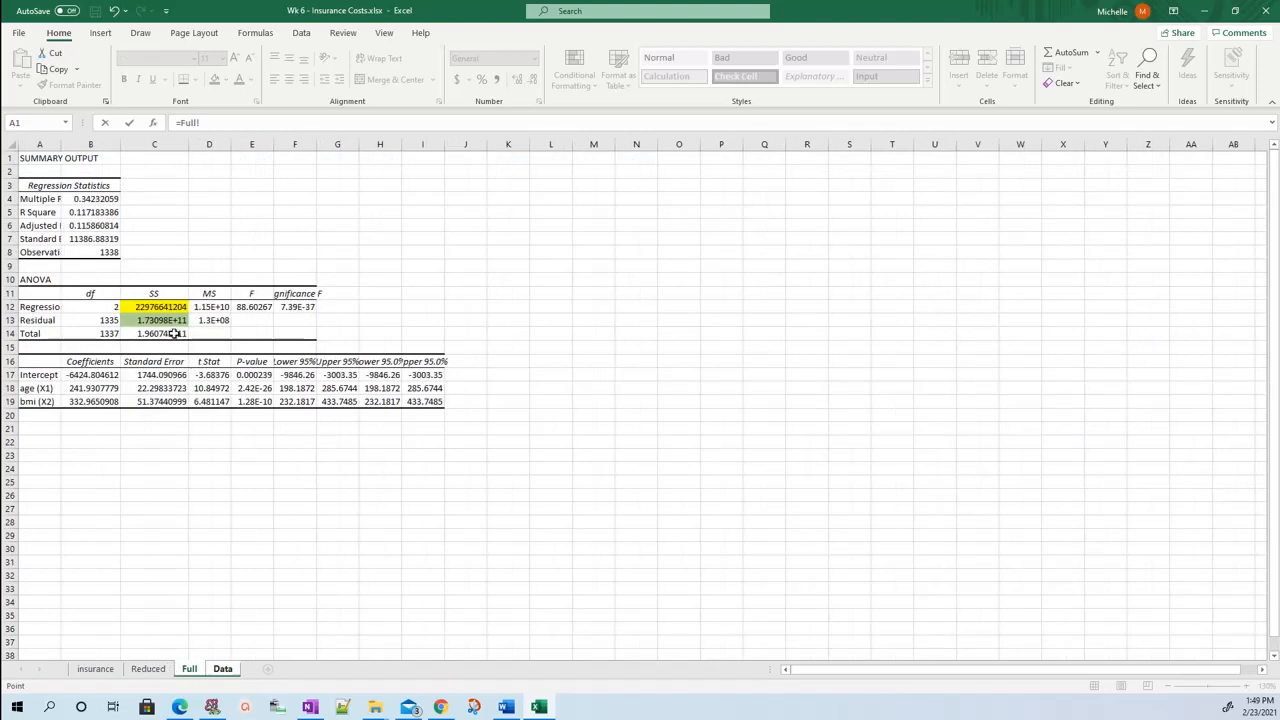
click(150, 670)
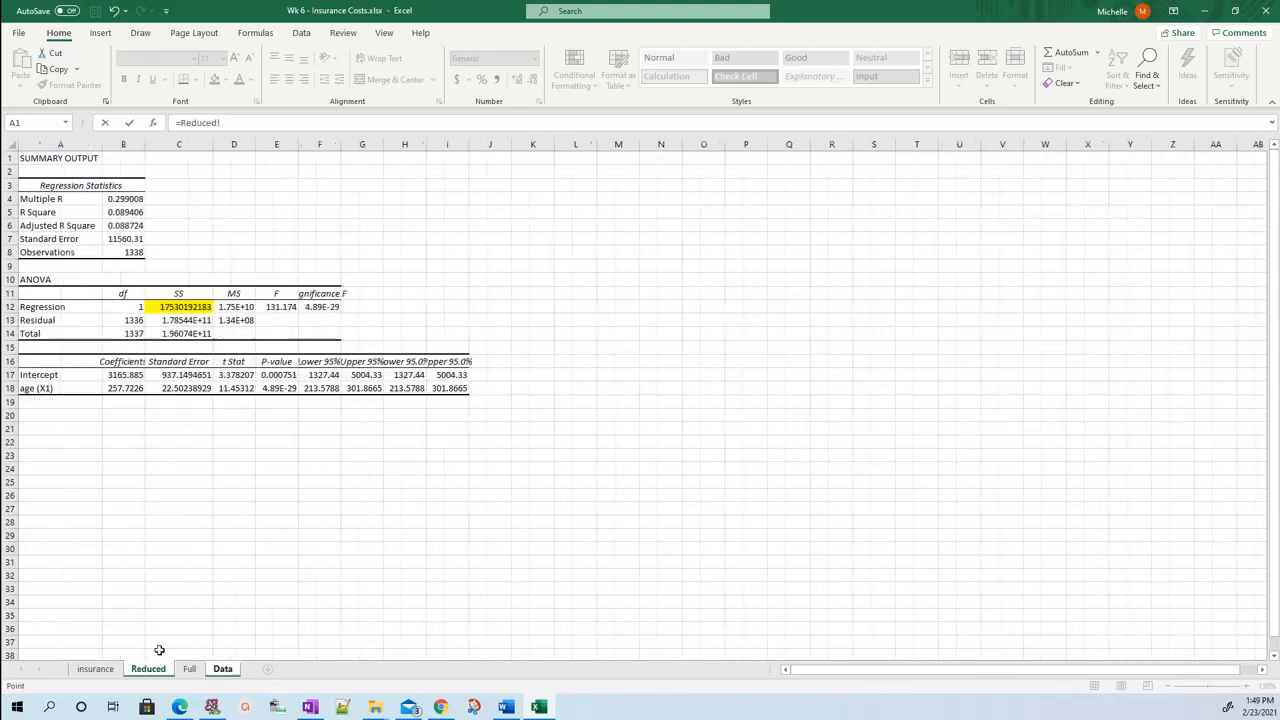
click(199, 333)
drag(239, 125, 131, 124)
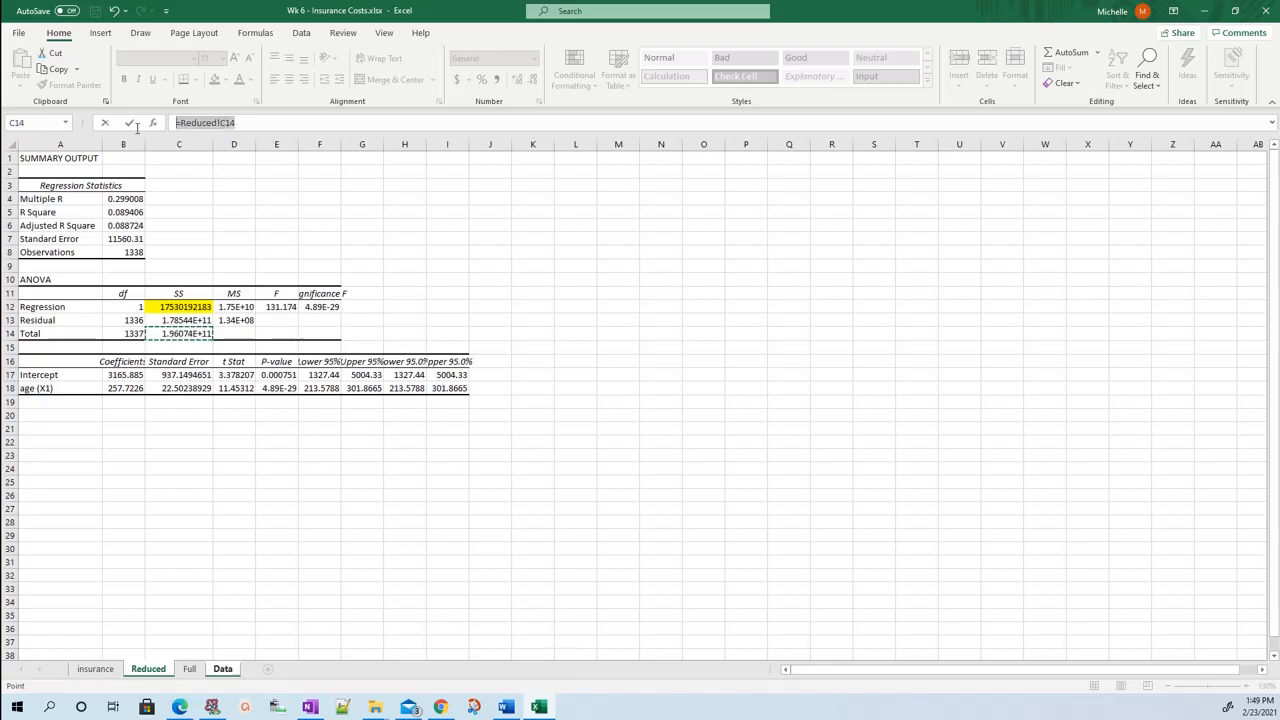
key(BackSpace)
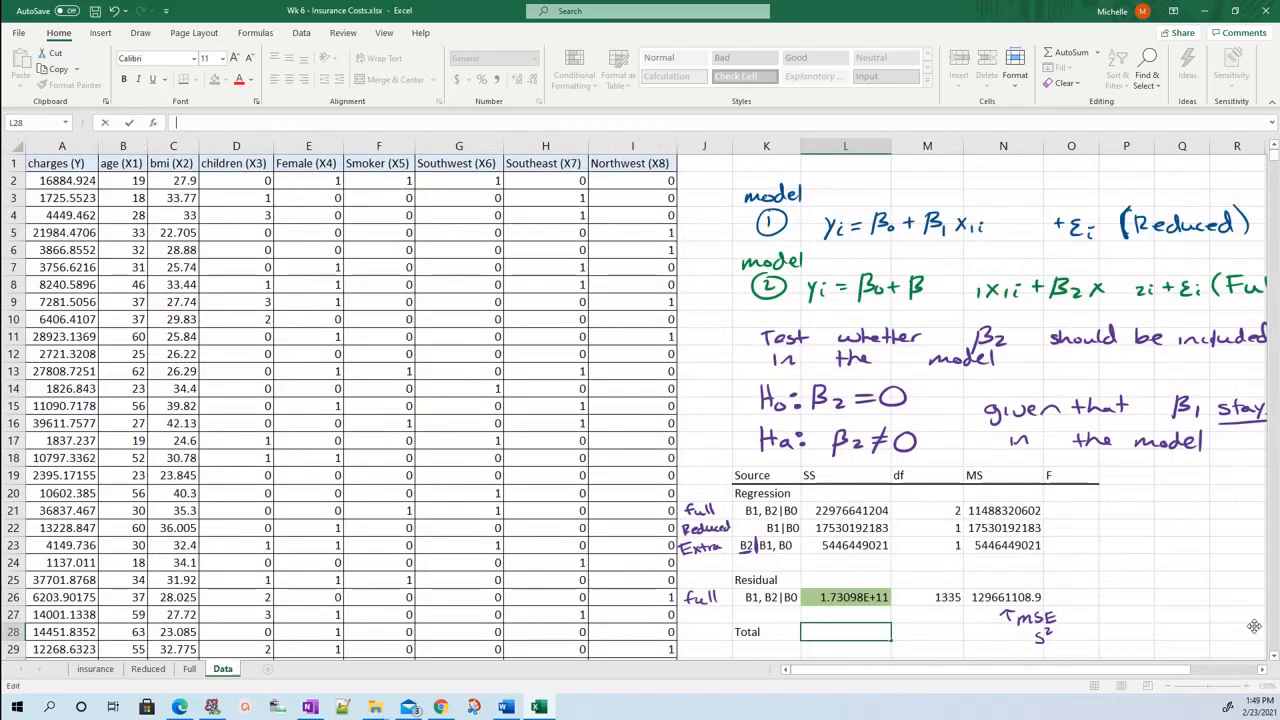
click(817, 595)
Copy the total SS from C14 of the Reduced sheet into L28, the Total row of the Data sheet's ANOVA table.
click(815, 632)
click(148, 668)
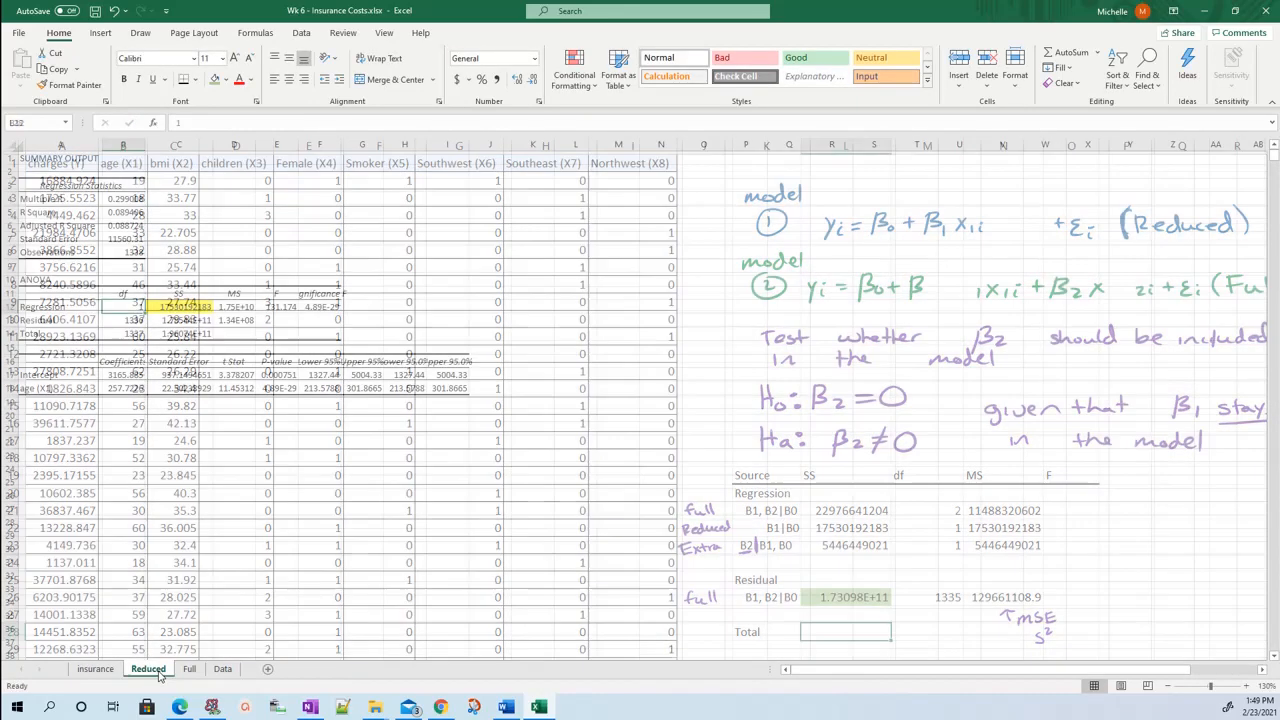
click(172, 333)
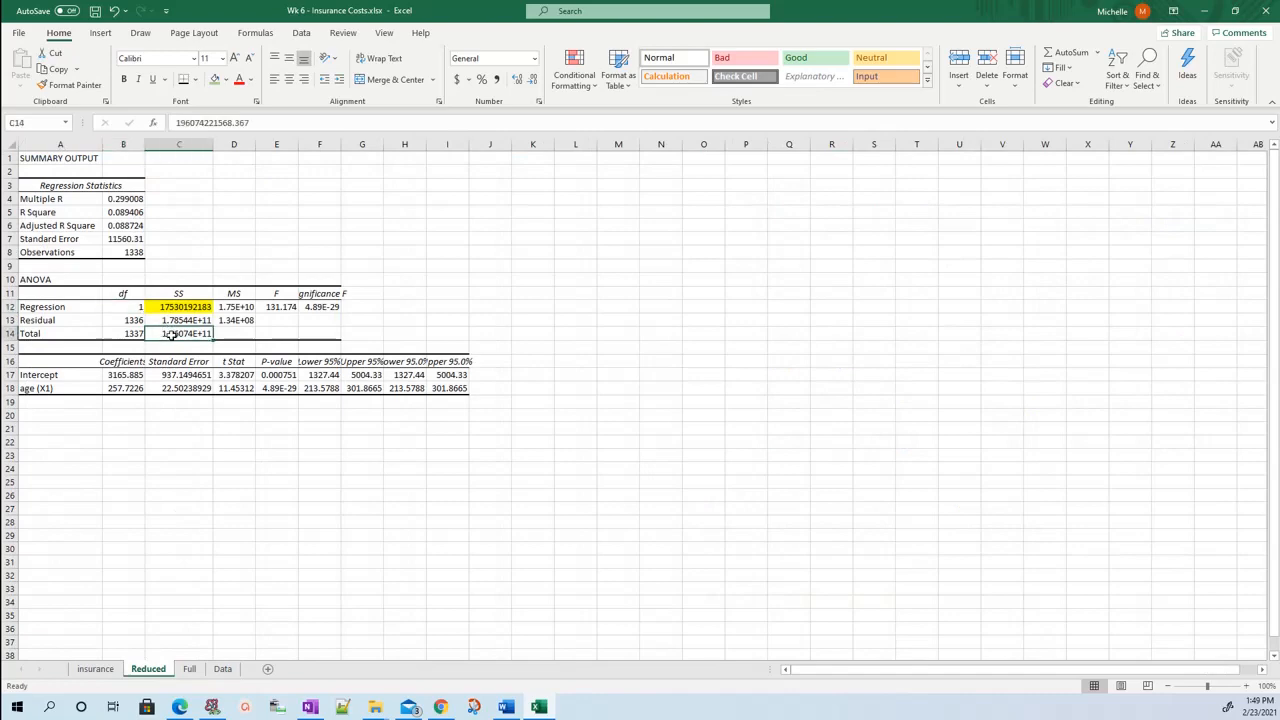
key(ctrl+c)
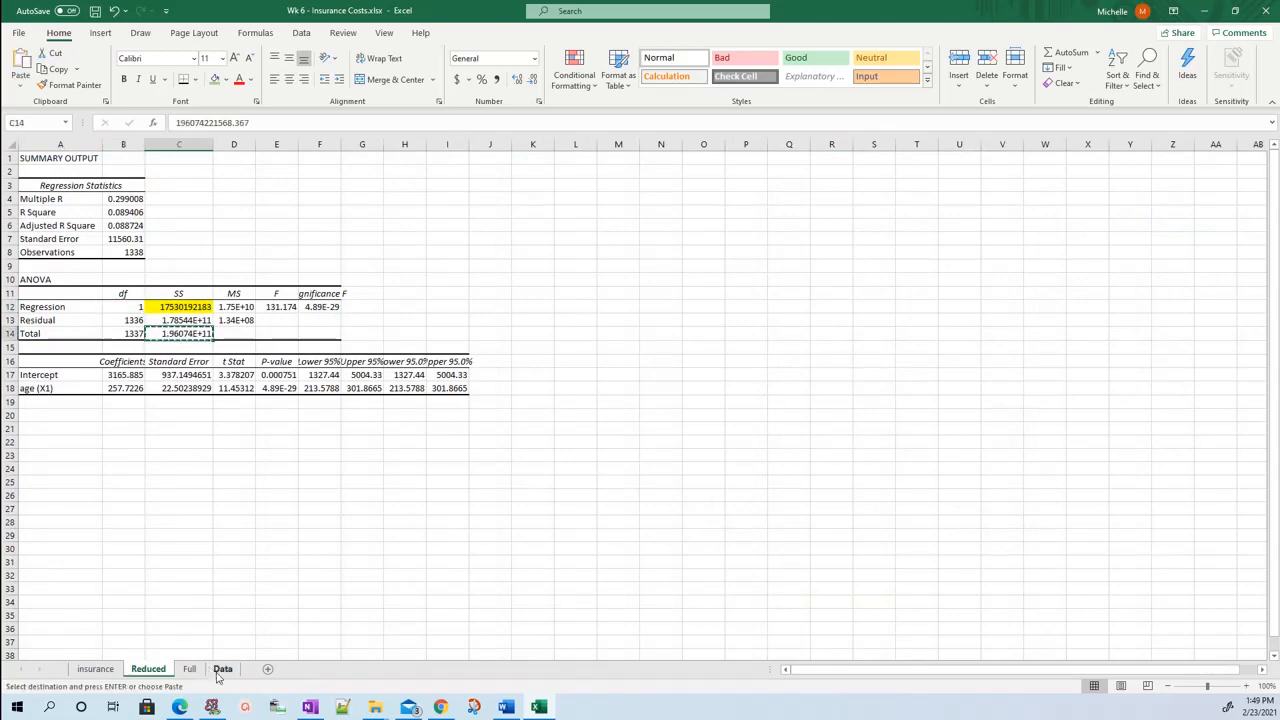
click(222, 668)
key(ctrl+v)
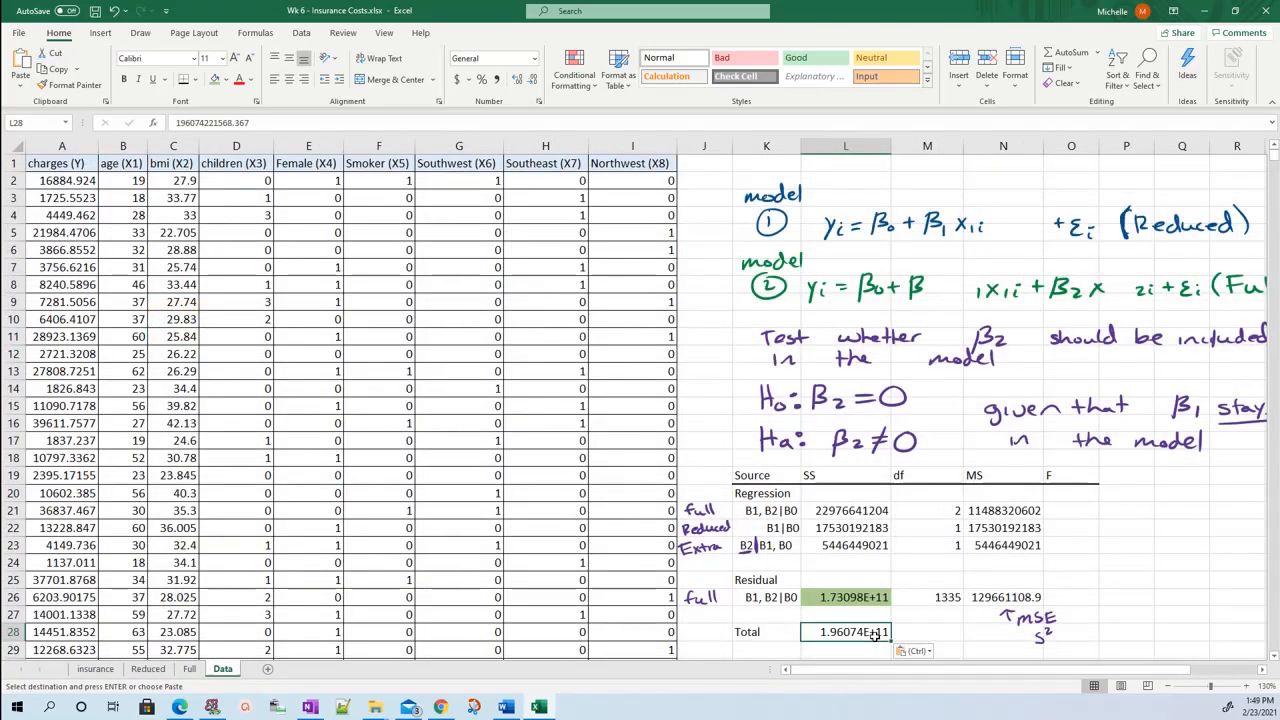
Copy the total df from B14 of the Reduced sheet into M28 of the Data sheet, checking it against the Full sheet.
click(914, 630)
click(976, 634)
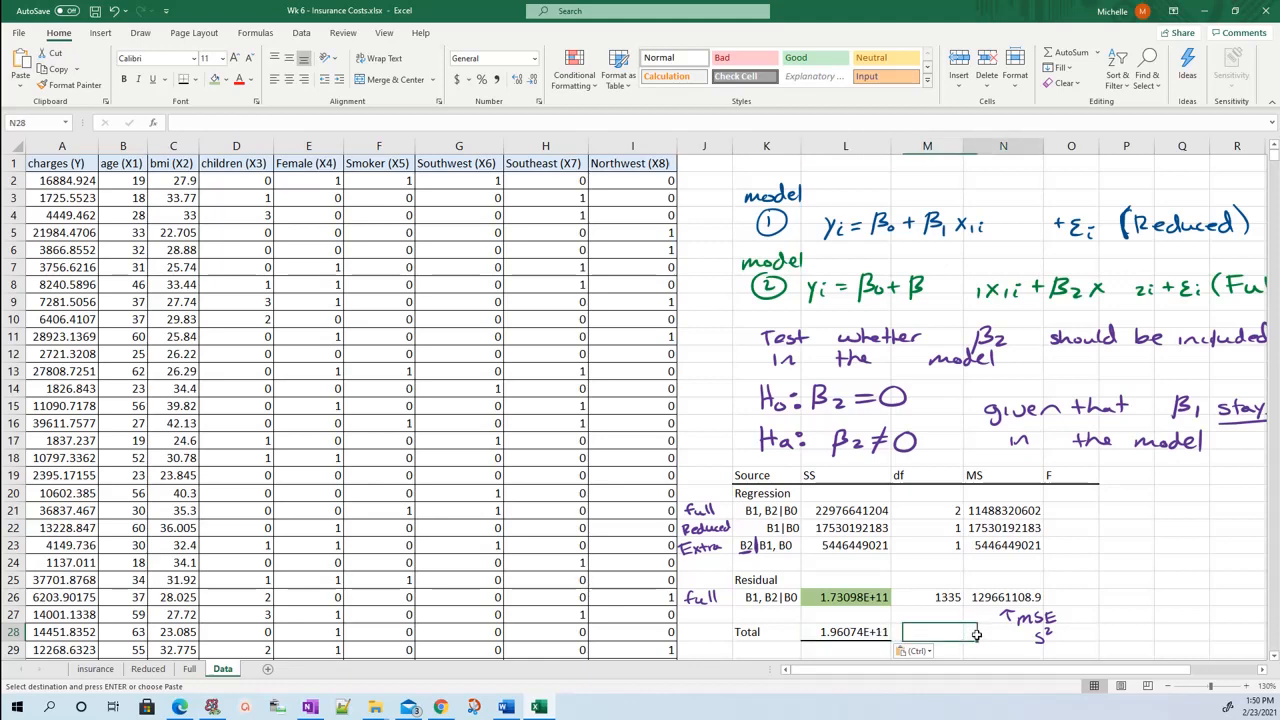
click(942, 633)
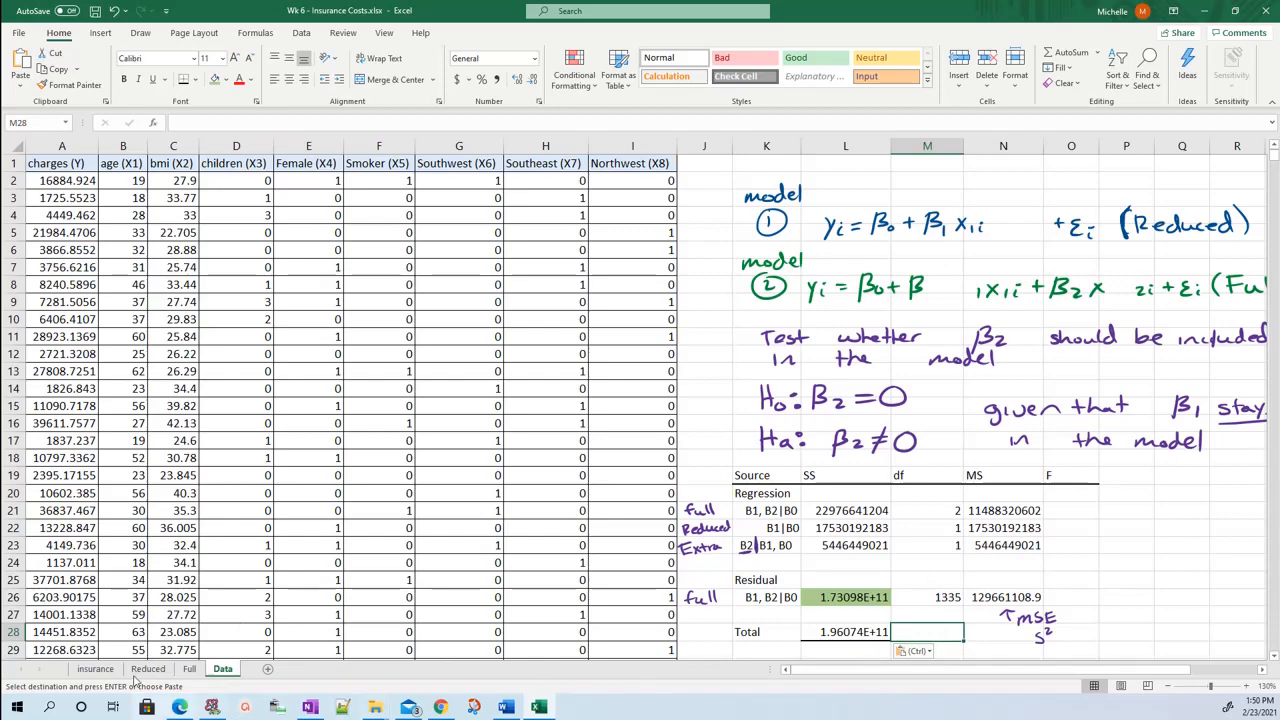
click(148, 669)
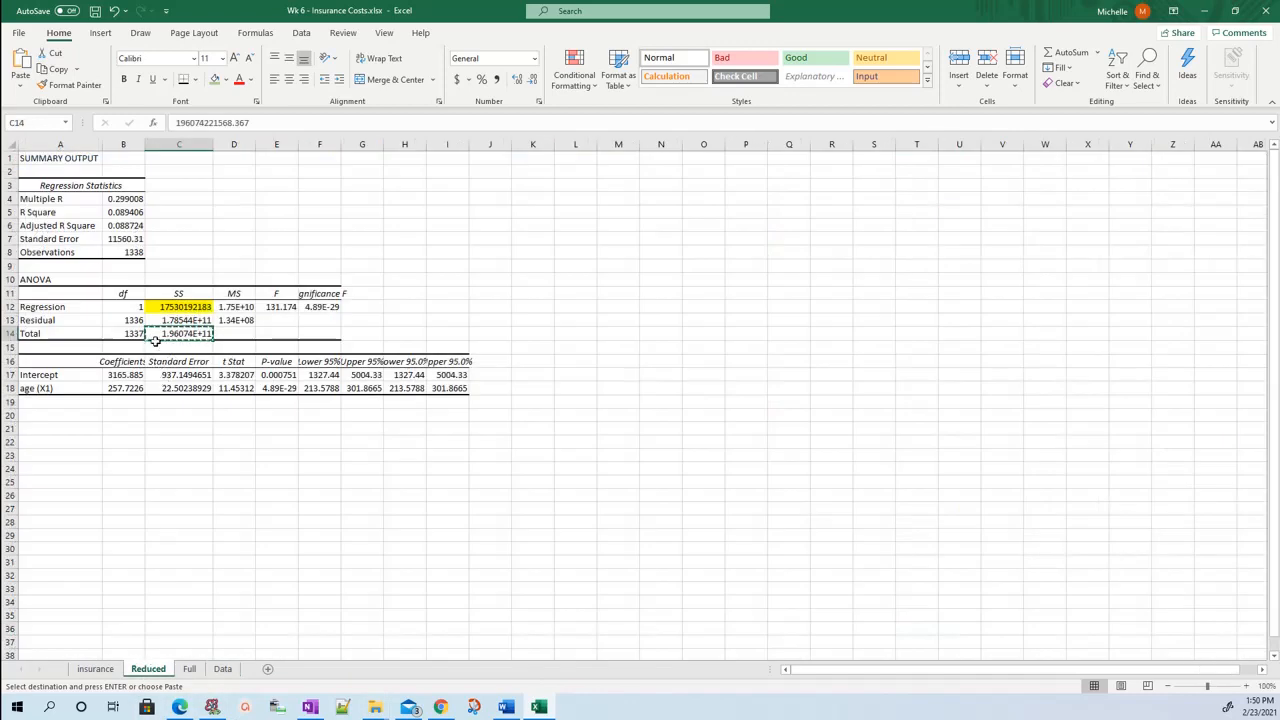
click(133, 335)
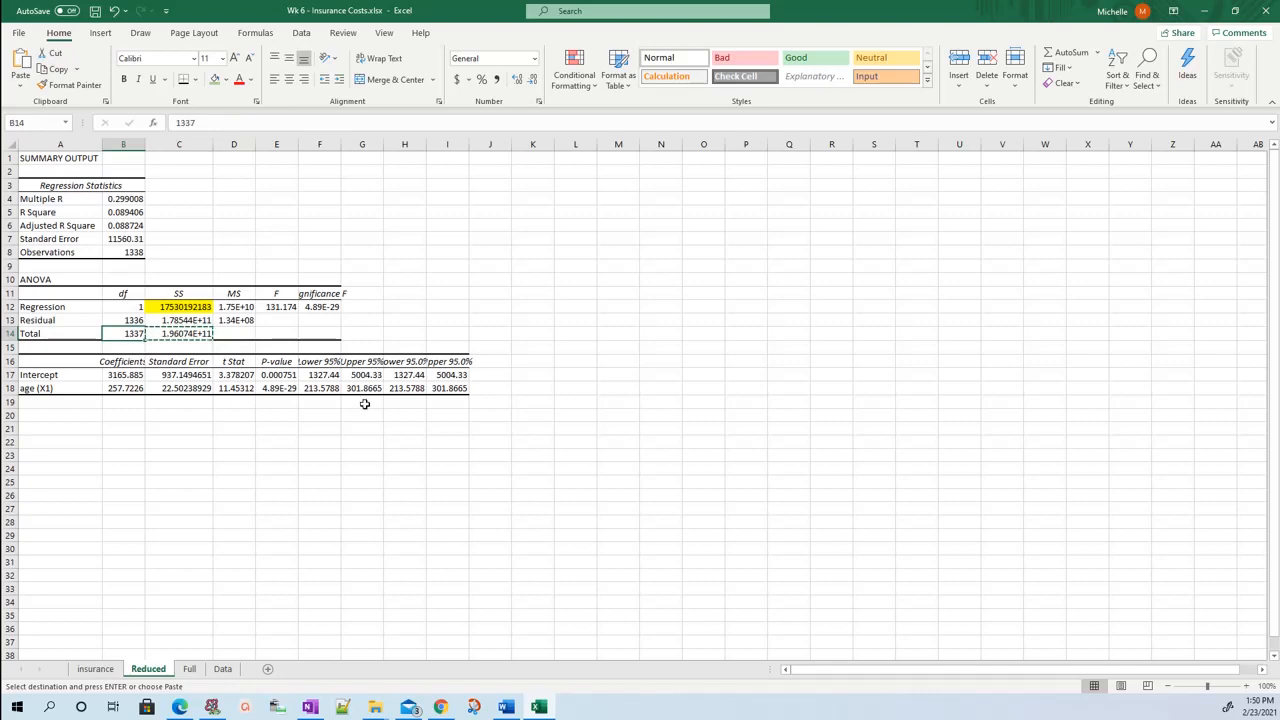
key(ctrl+c)
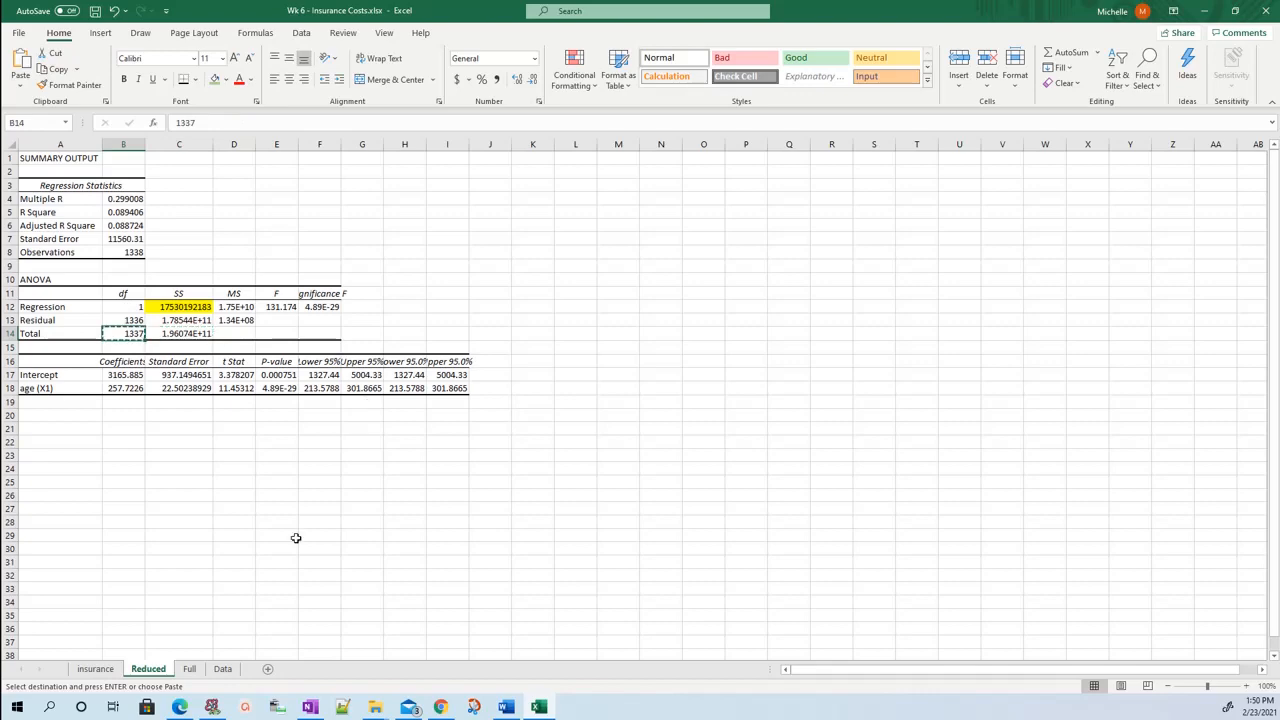
click(190, 669)
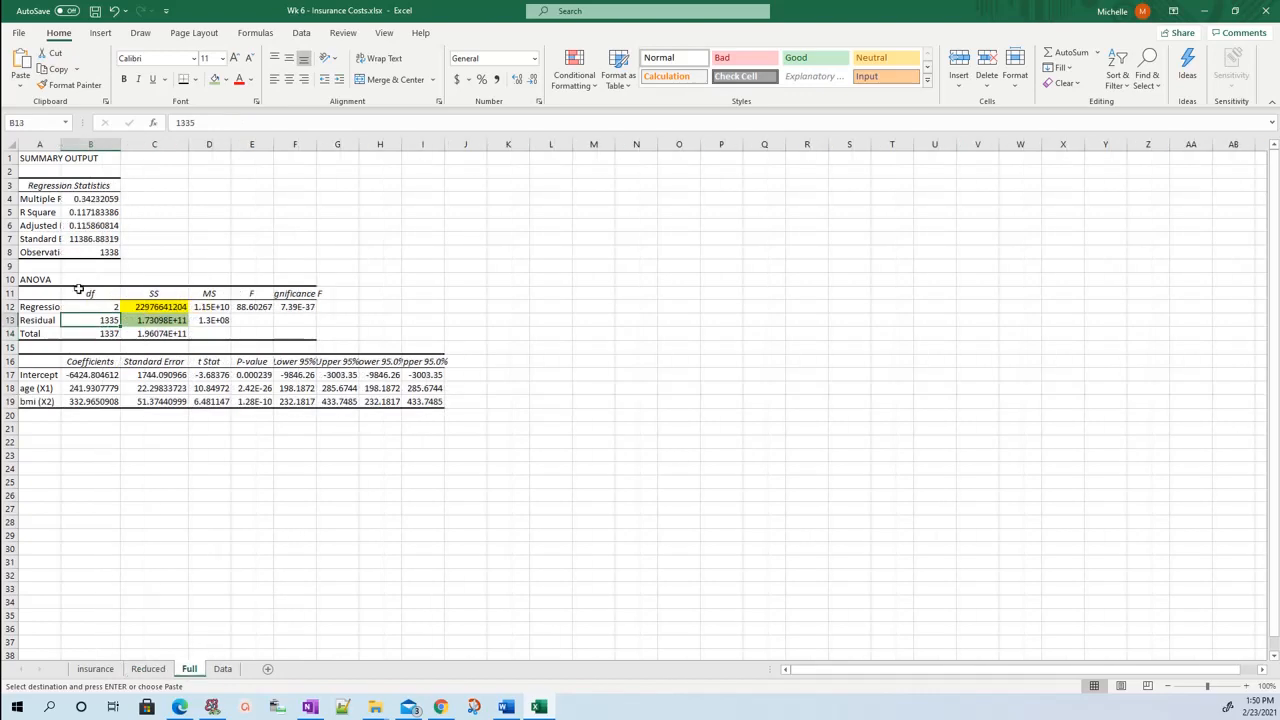
click(223, 669)
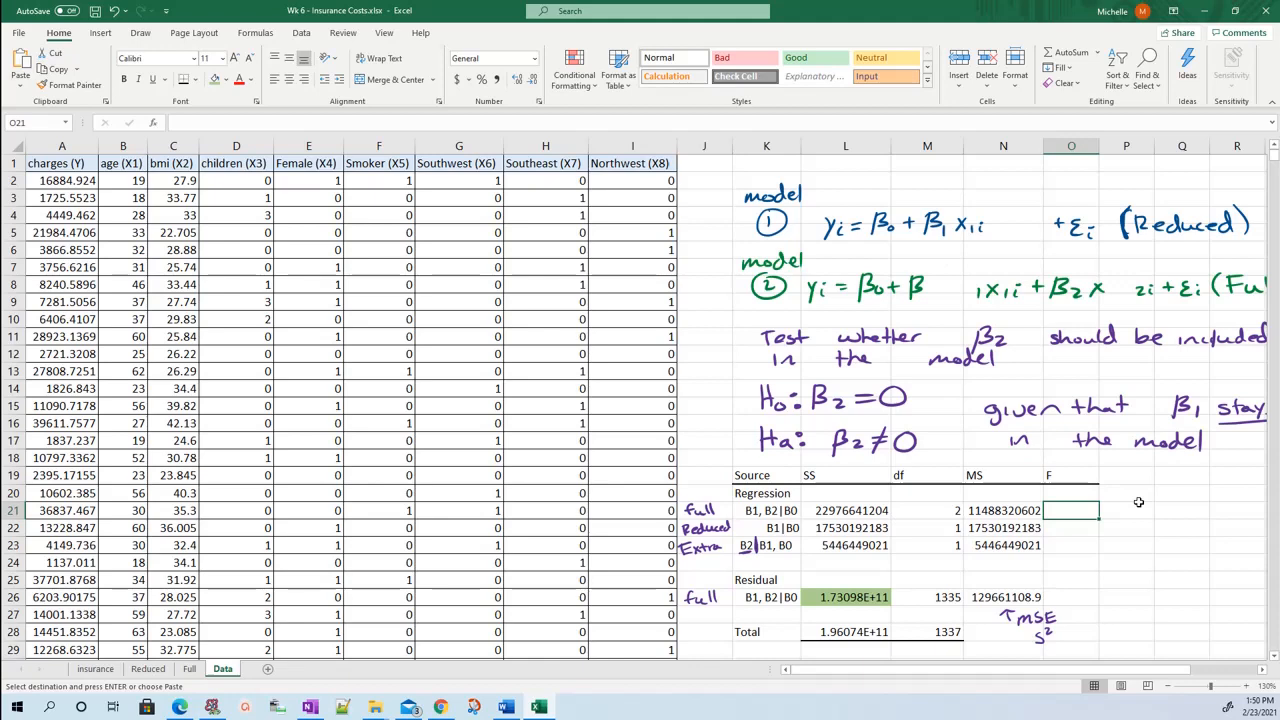
Handwrite the formula F_TS = MS_Reg(β2|β1, β0) / MSE beside the ANOVA table's F column and underline the extra row's values.
mouse_move(1121, 501)
mouse_down()
mouse_move(1178, 490)
mouse_move(1180, 502)
mouse_up()
drag(1190, 498, 1206, 514)
drag(1214, 484, 1214, 510)
drag(834, 557, 1022, 551)
mouse_move(1220, 488)
mouse_down()
mouse_move(1219, 504)
mouse_move(1264, 510)
mouse_up()
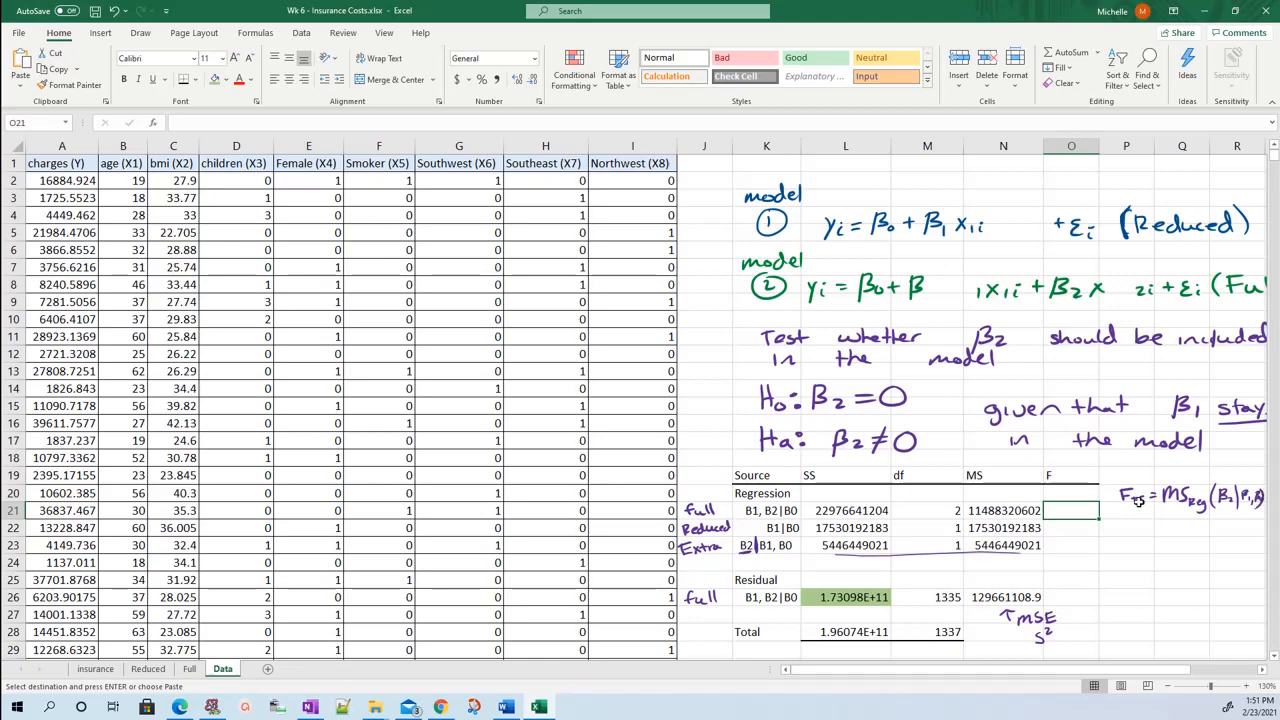
drag(1153, 512, 1266, 516)
mouse_move(1173, 537)
mouse_down()
mouse_move(1184, 522)
mouse_move(1196, 536)
mouse_up()
mouse_move(1211, 522)
mouse_down()
mouse_move(1200, 536)
mouse_move(1230, 528)
mouse_up()
drag(1216, 538, 1234, 537)
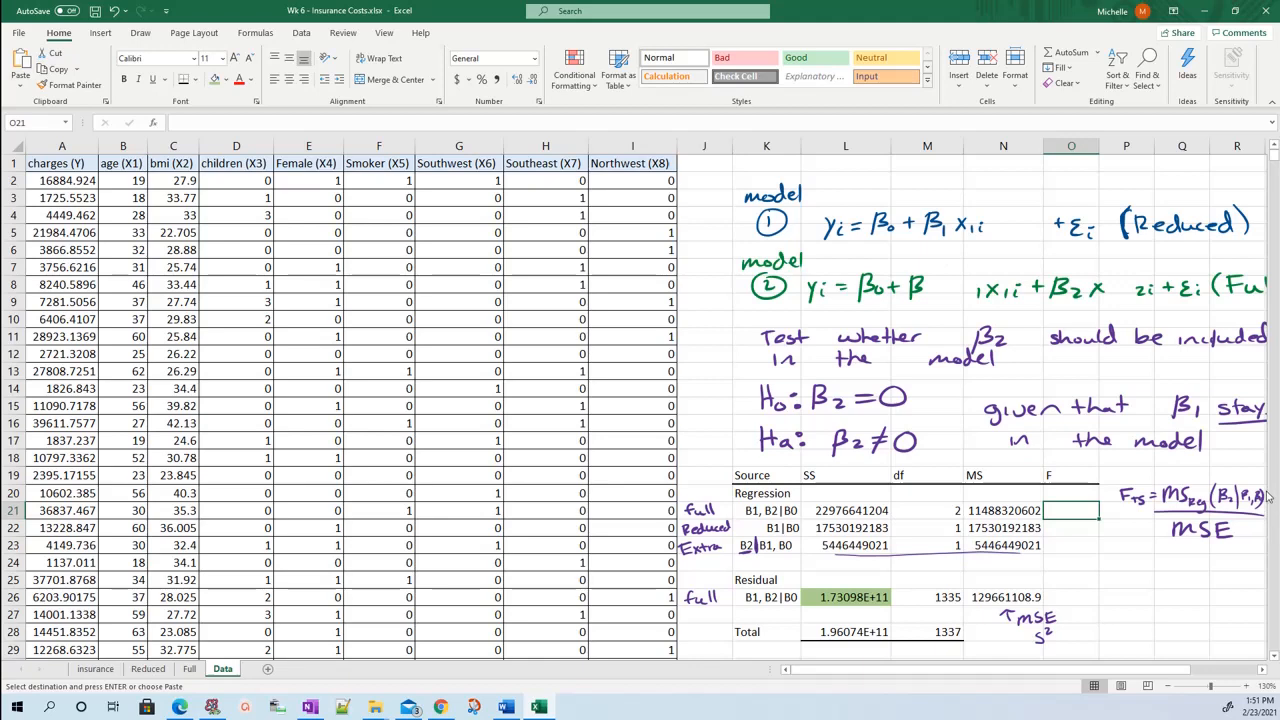
Calculate the F test statistic in O21 with =N23/N26, dividing the extra row's mean square by the MSE.
text(=)
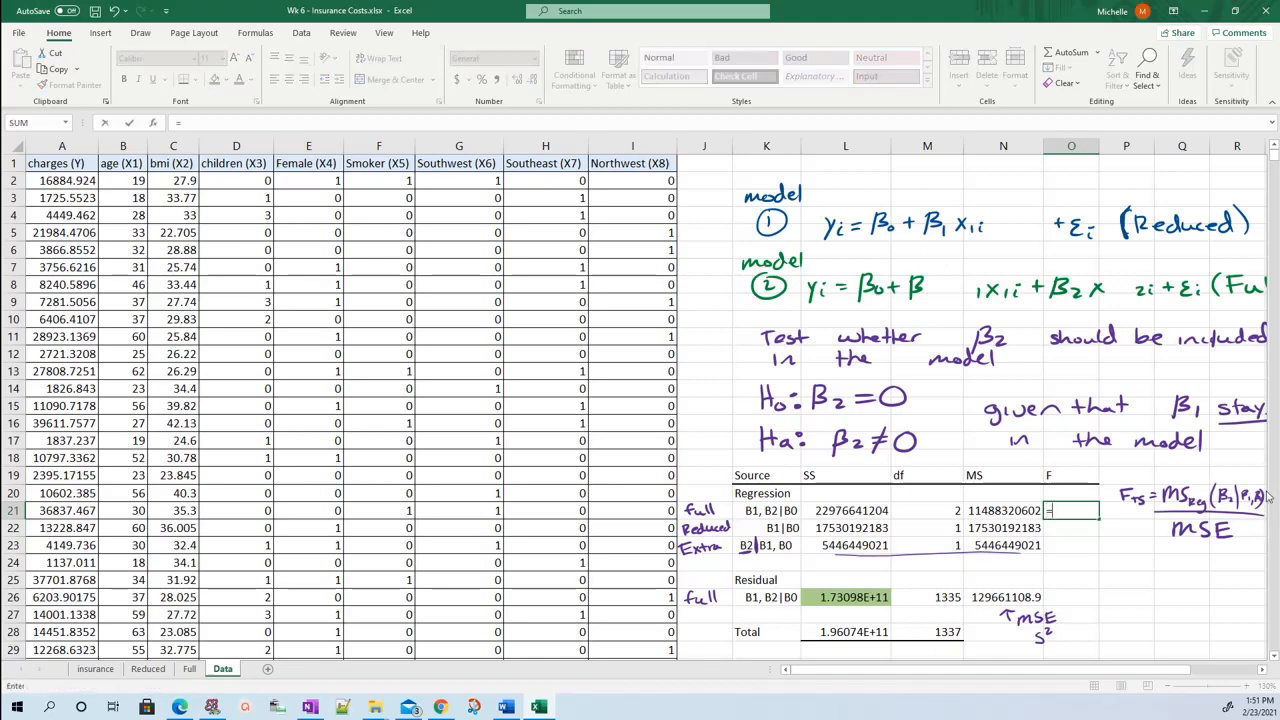
click(1034, 545)
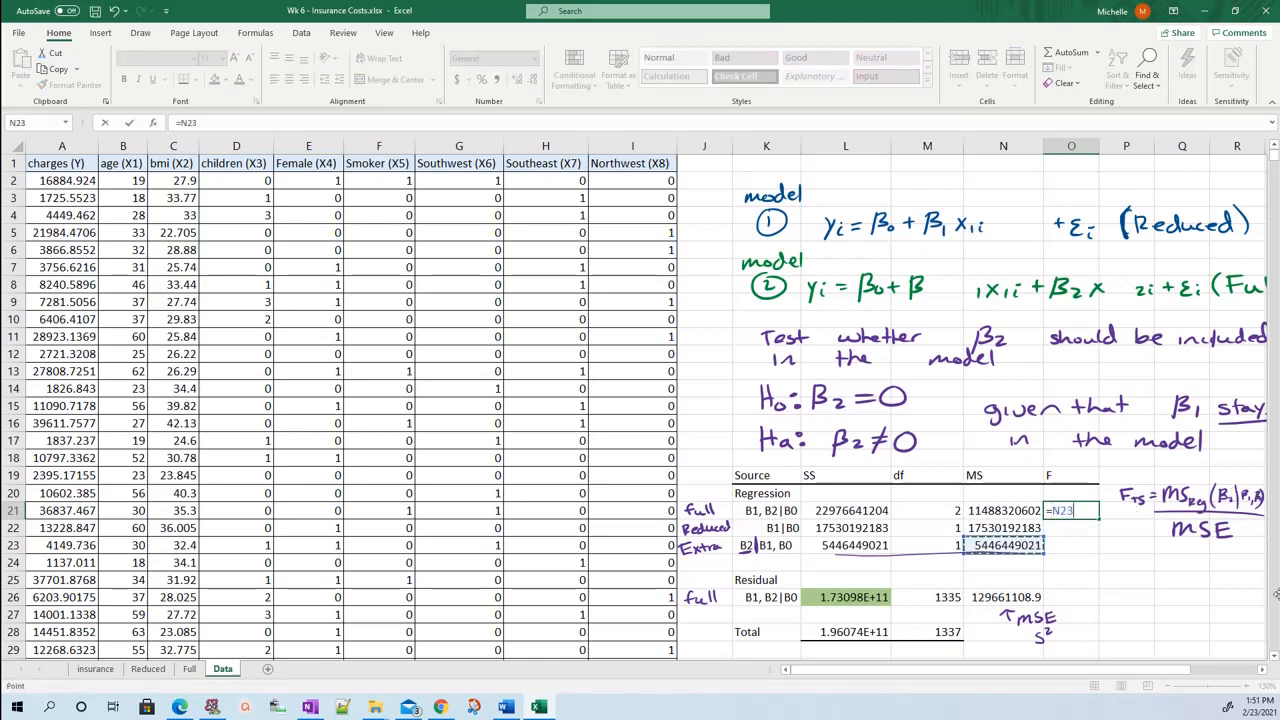
text(/)
click(1030, 597)
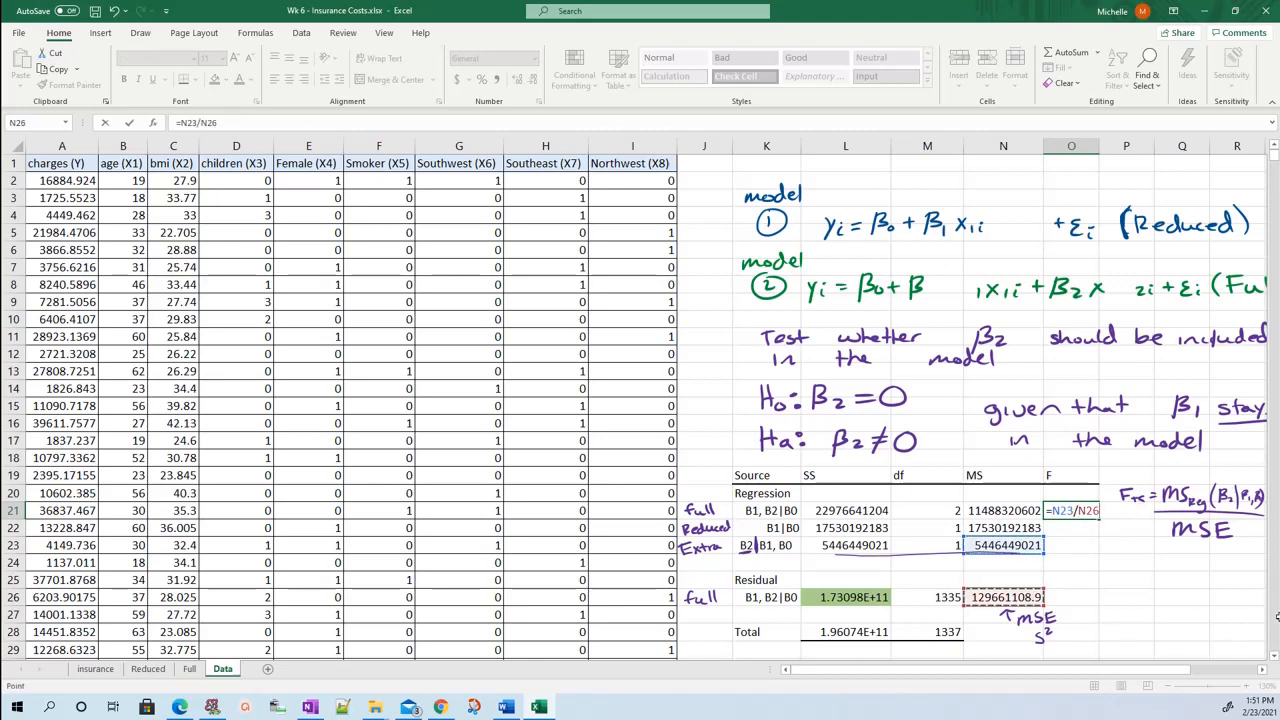
key(Return)
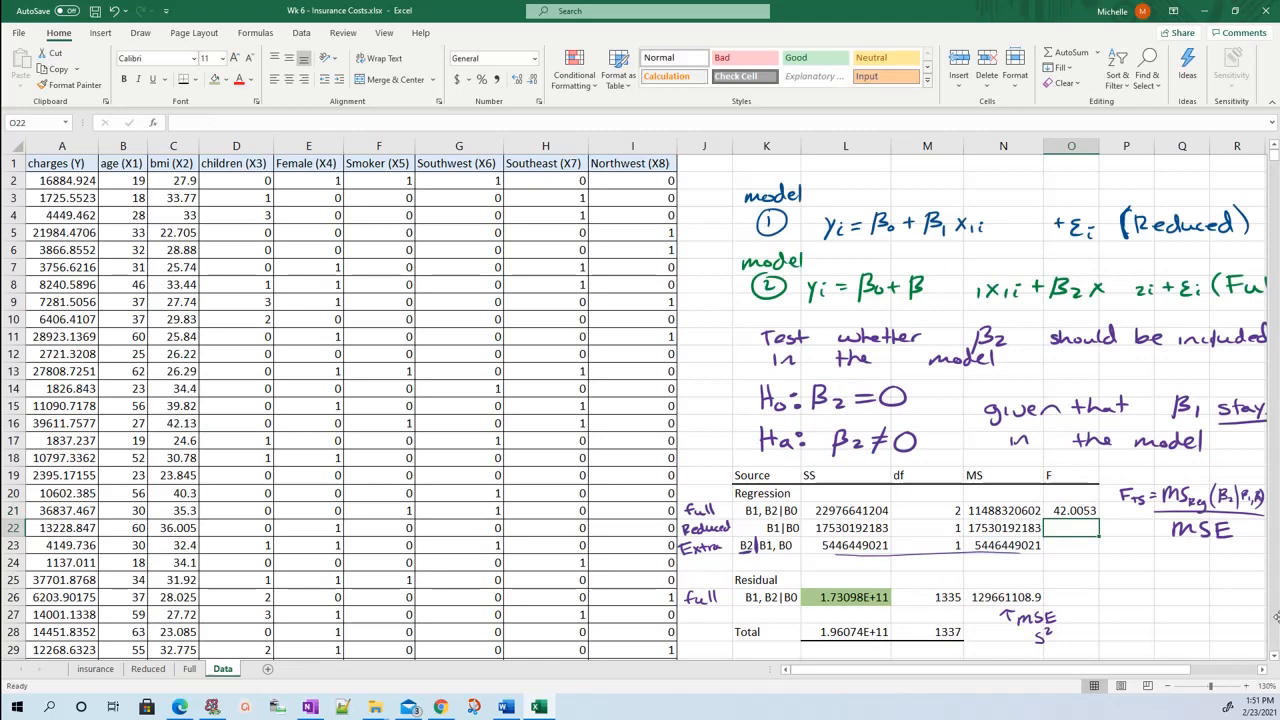
click(1084, 540)
click(1077, 506)
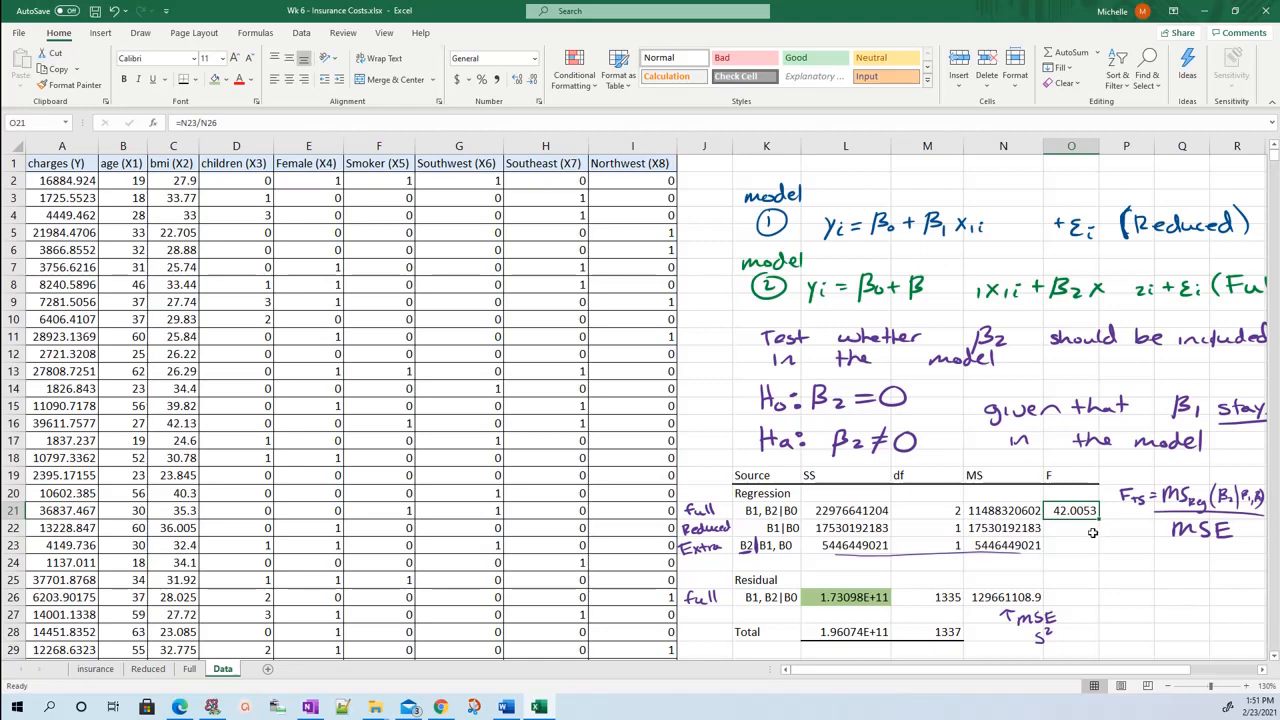
Handwrite ~F with subscript 1,1335 below the F_TS formula and circle the df values 1 and 1335 in the ANOVA table.
drag(1103, 560, 1133, 553)
mouse_move(1141, 553)
mouse_down()
mouse_move(1140, 577)
mouse_move(1155, 551)
mouse_up()
drag(1139, 566, 1153, 563)
mouse_move(958, 537)
mouse_down()
mouse_move(944, 556)
mouse_move(962, 538)
mouse_up()
drag(955, 583, 945, 584)
mouse_move(1169, 578)
mouse_down()
mouse_move(1168, 591)
mouse_move(1211, 585)
mouse_move(1201, 591)
mouse_up()
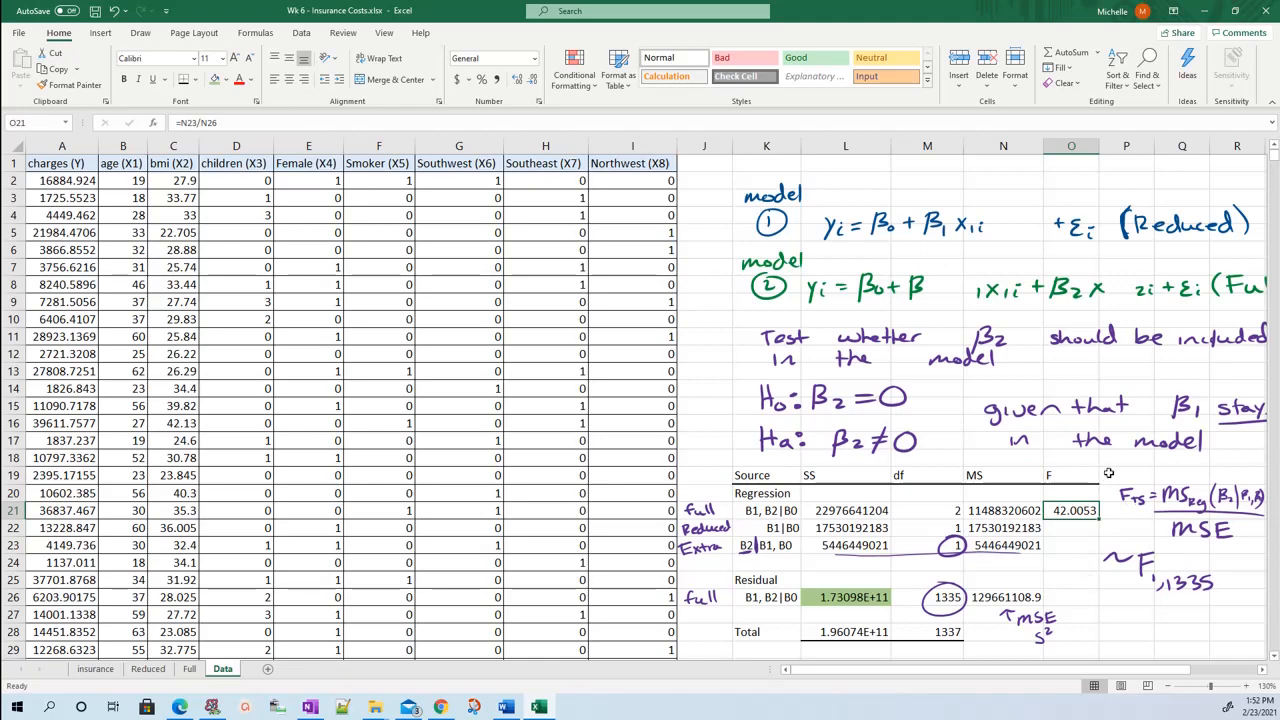
Enter the label "p-value =" in P27, below the handwritten F distribution.
click(1129, 609)
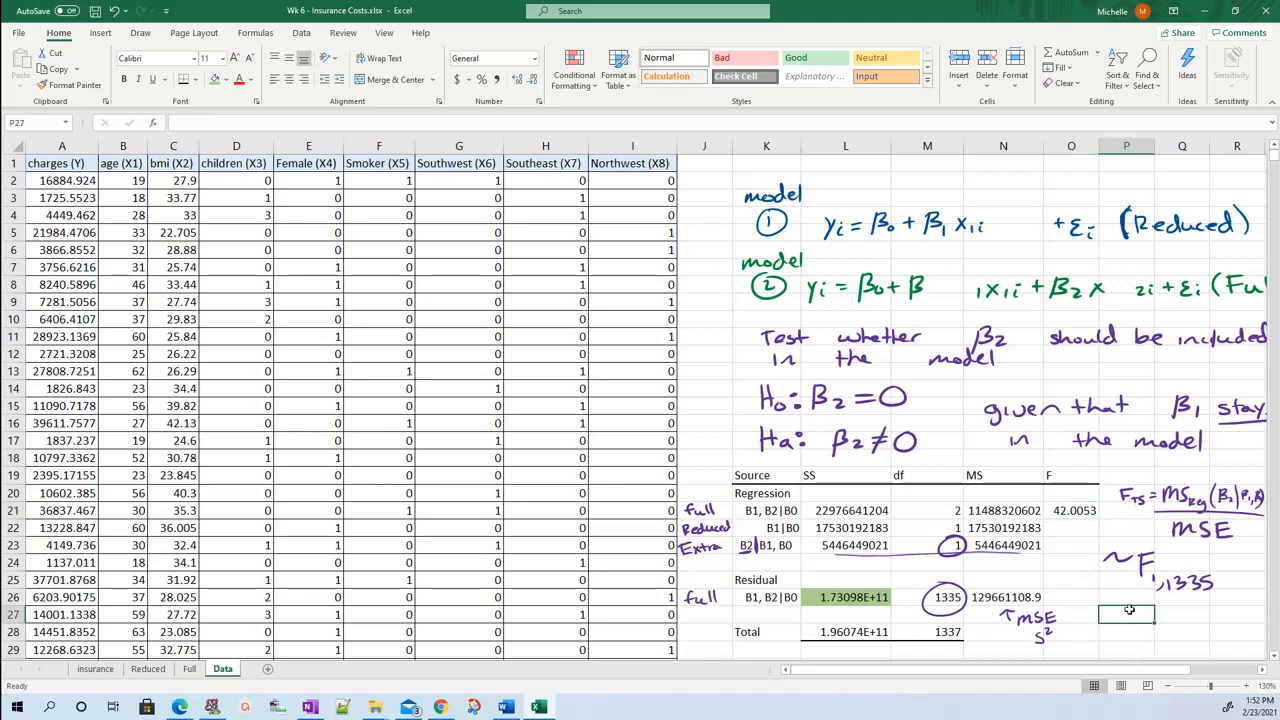
text(p-value =)
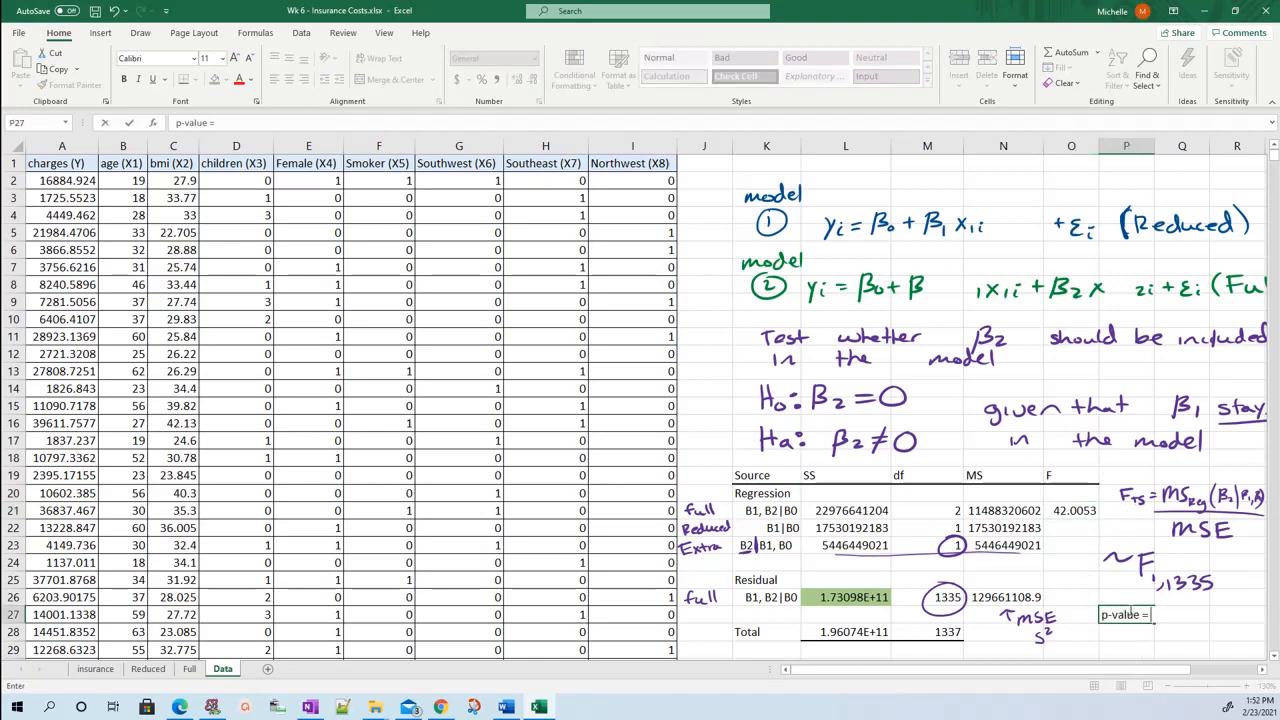
key(Tab)
key(Down)
click(1181, 610)
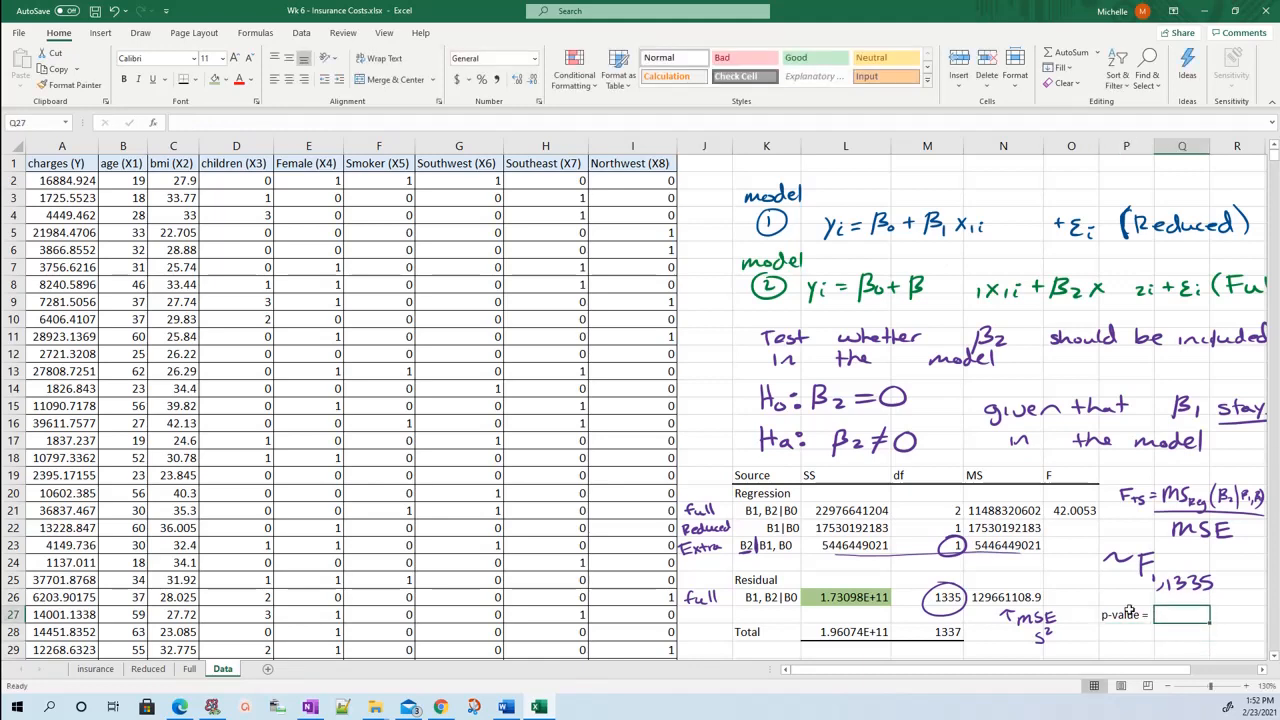
Calculate the p-value in Q27 with =F.DIST.RT(O21,1,1335).
text(=)
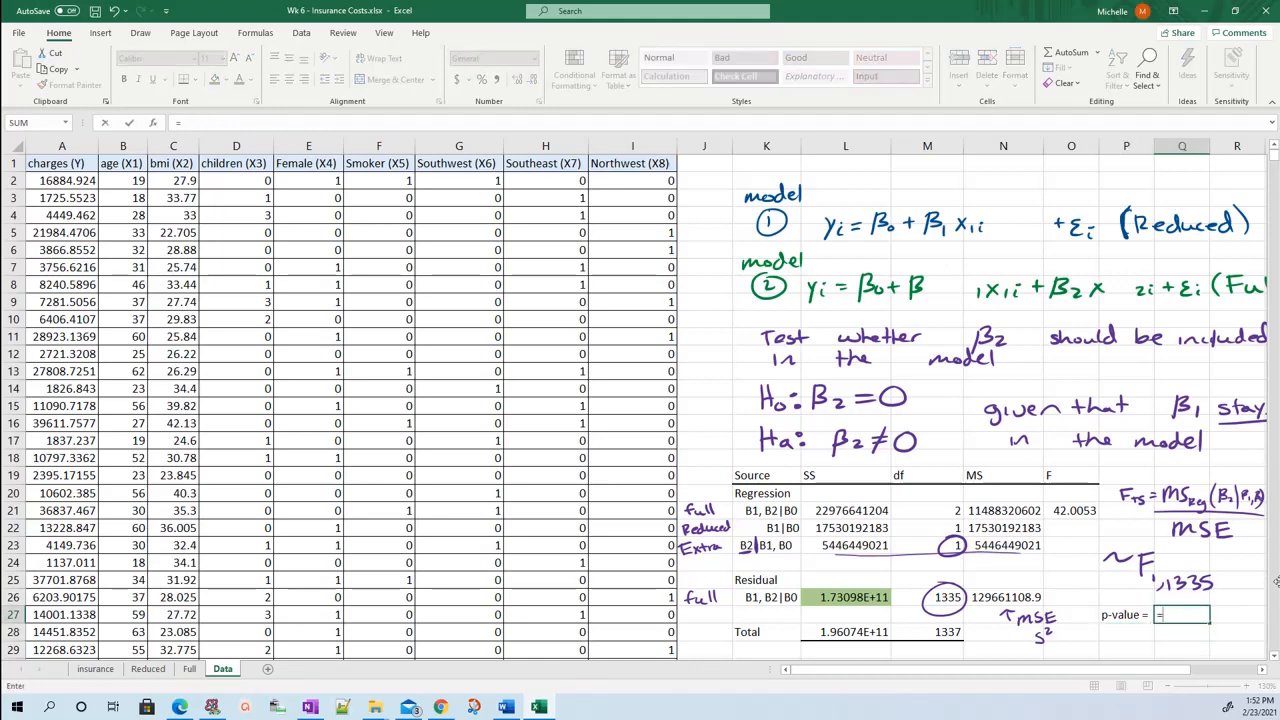
text(f.dist)
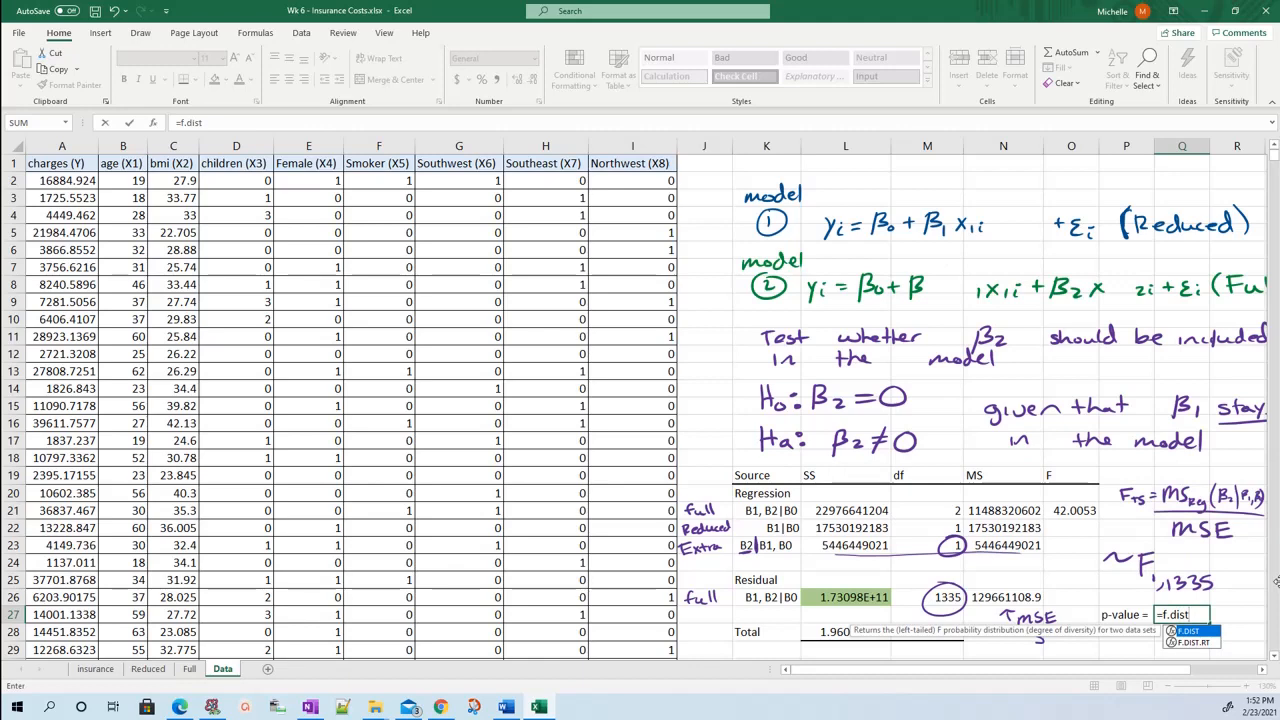
text(.rt)
key(Tab)
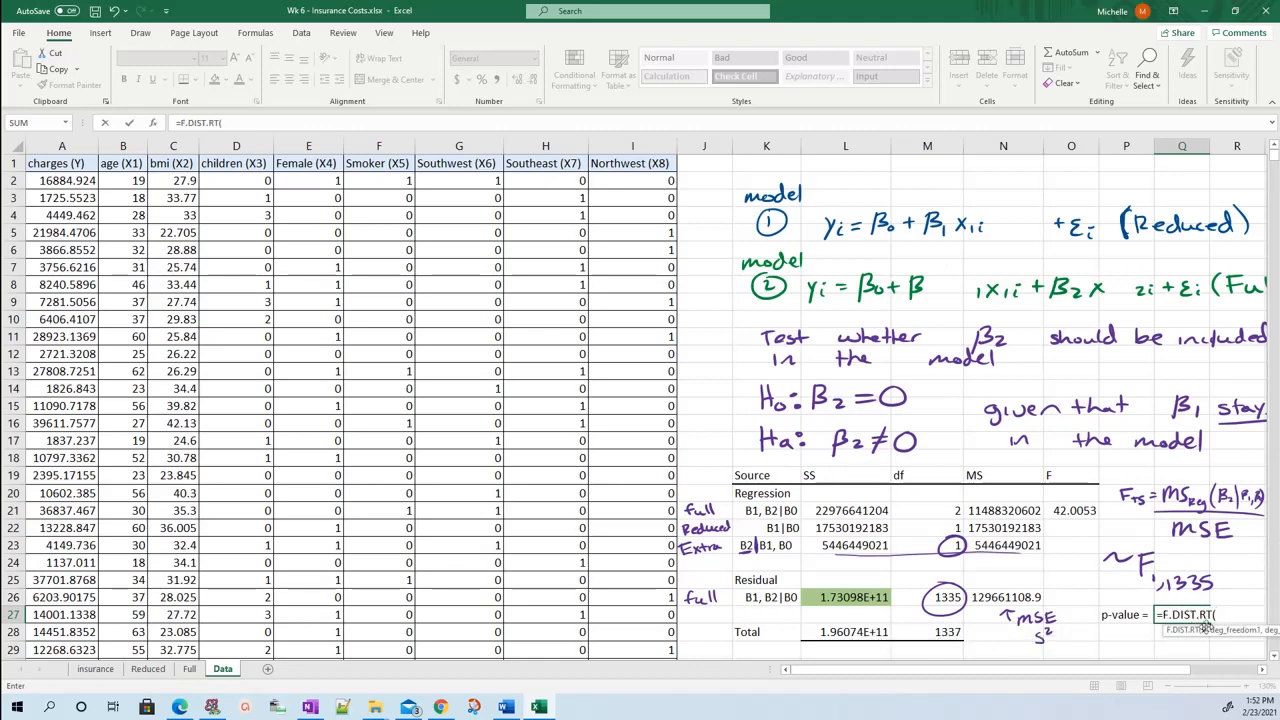
click(1073, 508)
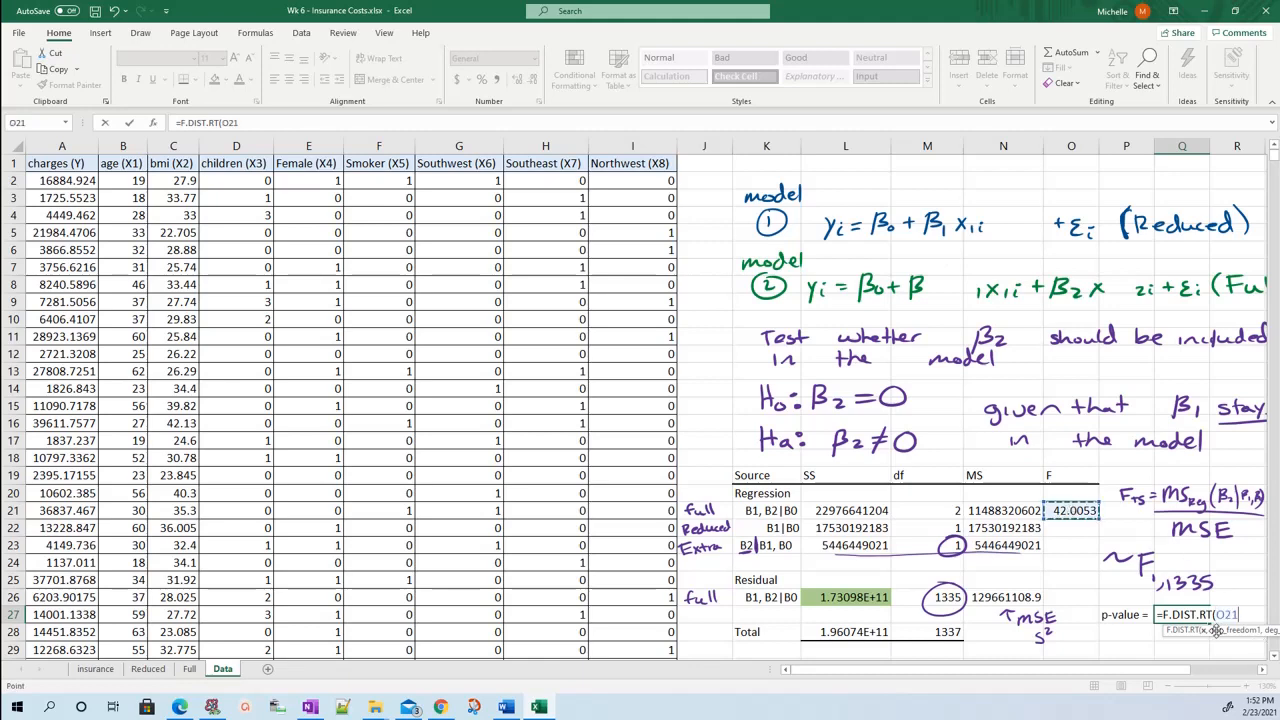
text(.)
key(BackSpace)
text(,1,1335)
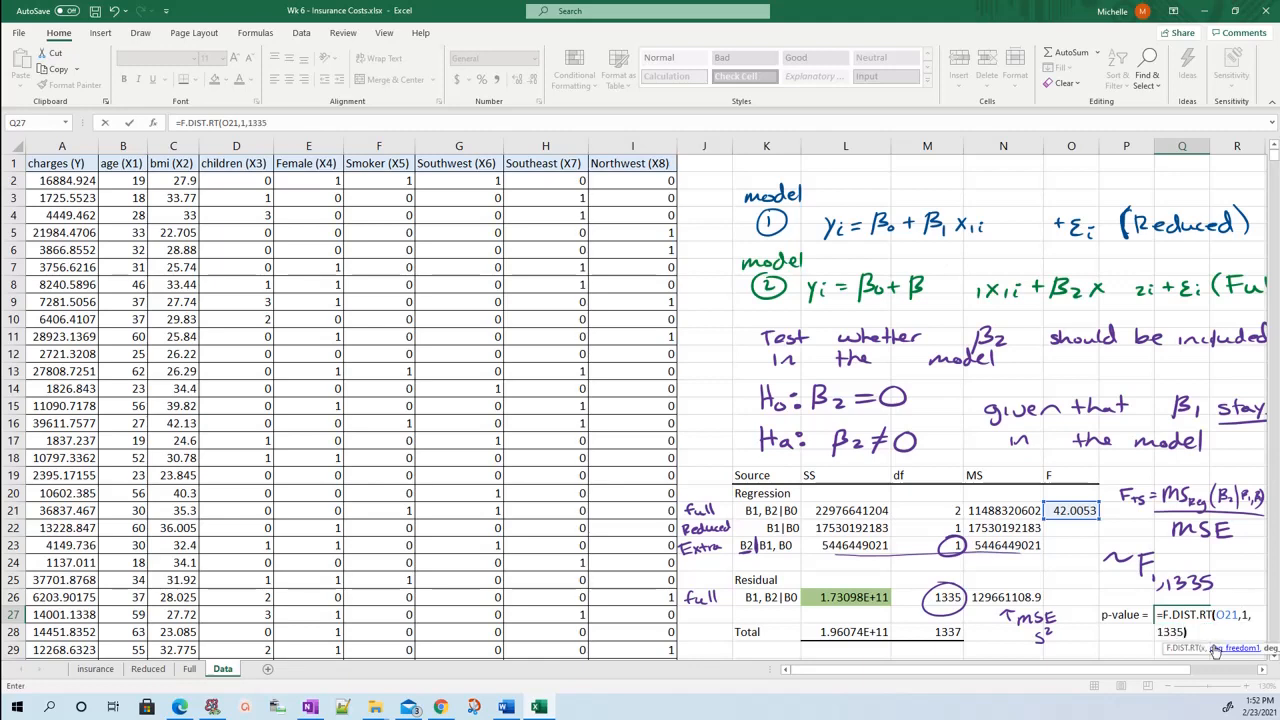
text())
key(Return)
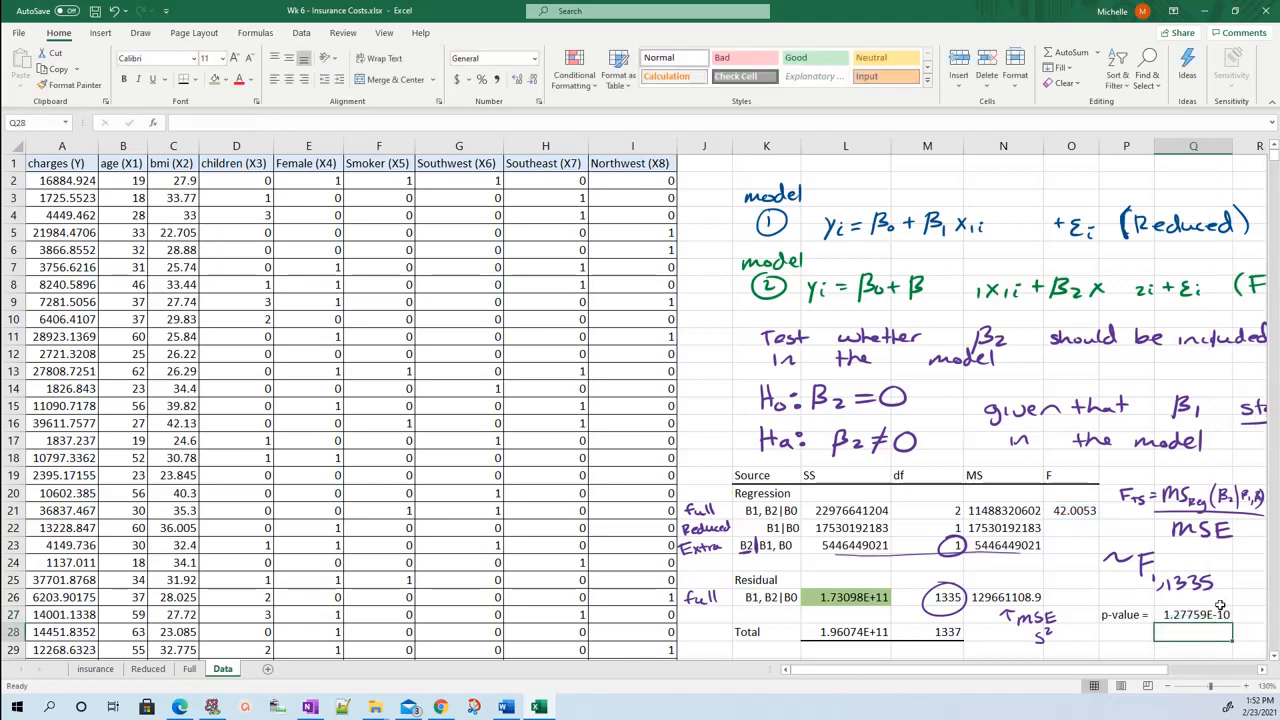
click(1215, 613)
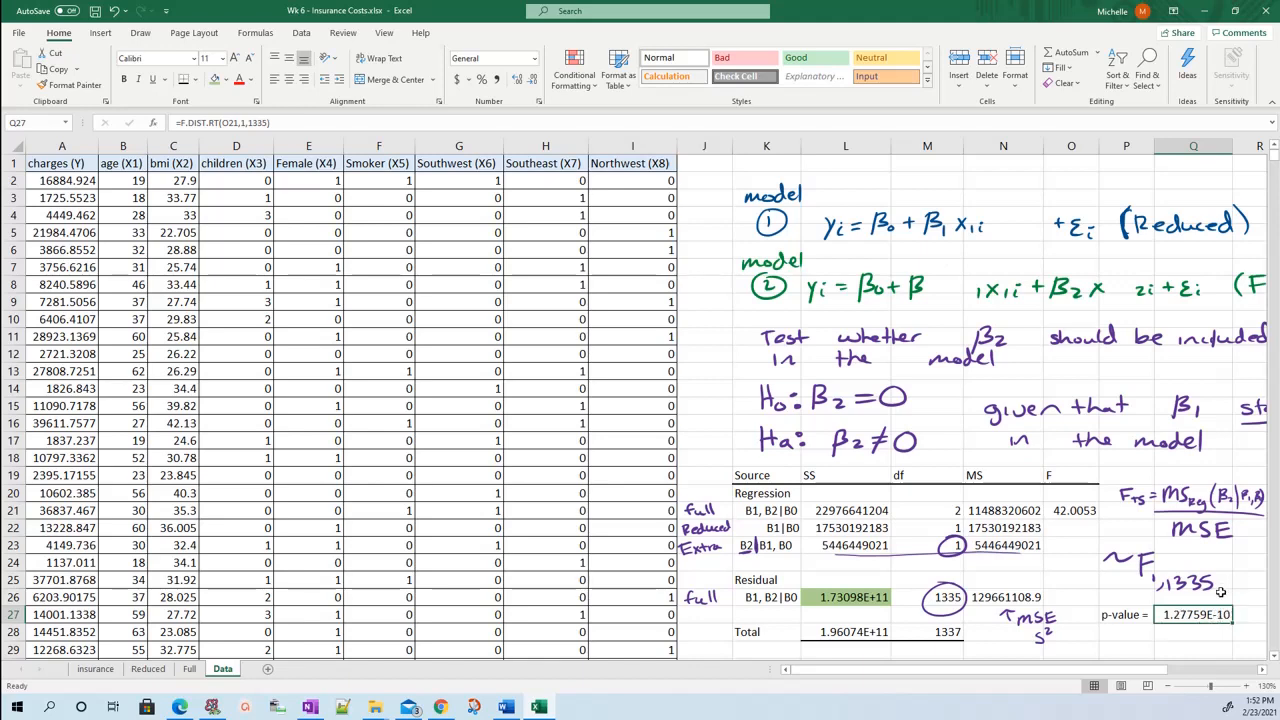
Handwrite < α beside the p-value and mark the decision by crossing out H0: β2 = 0 and circling Ha: β2 ≠ 0.
drag(1241, 608, 1257, 620)
mouse_move(733, 372)
mouse_down()
mouse_move(921, 421)
mouse_move(716, 437)
mouse_move(928, 383)
mouse_up()
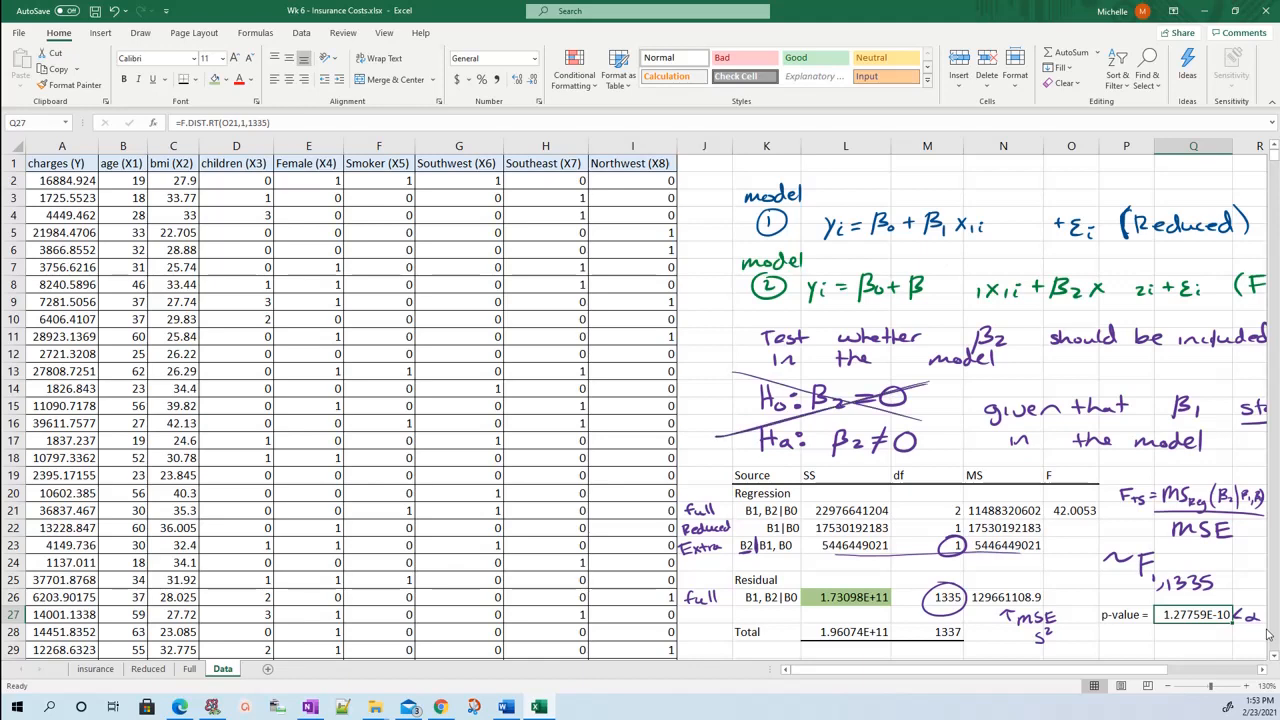
mouse_move(758, 428)
mouse_down()
mouse_move(745, 446)
mouse_move(950, 460)
mouse_move(775, 420)
mouse_move(800, 460)
mouse_up()
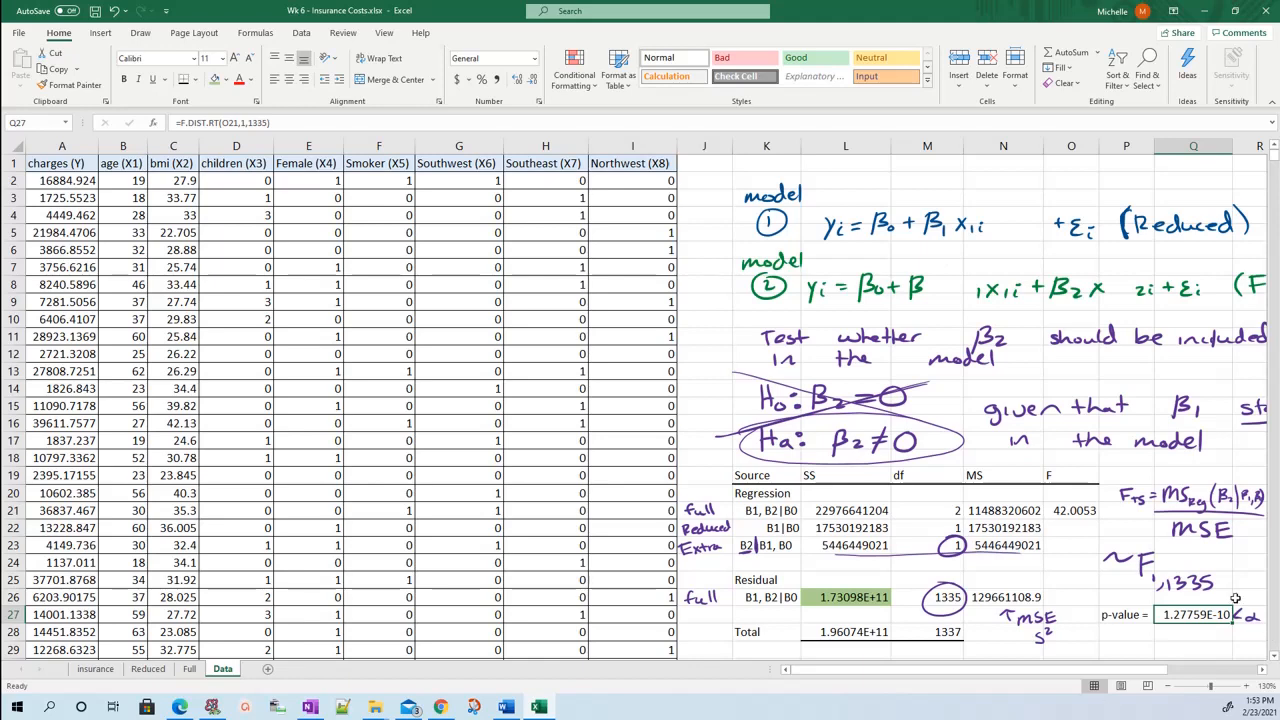
Move the separated handwritten terms of the model 2 and model 1 equations together to close the gaps before + εi.
mouse_move(961, 269)
mouse_down()
mouse_move(1003, 289)
mouse_move(963, 289)
mouse_up()
click(1005, 294)
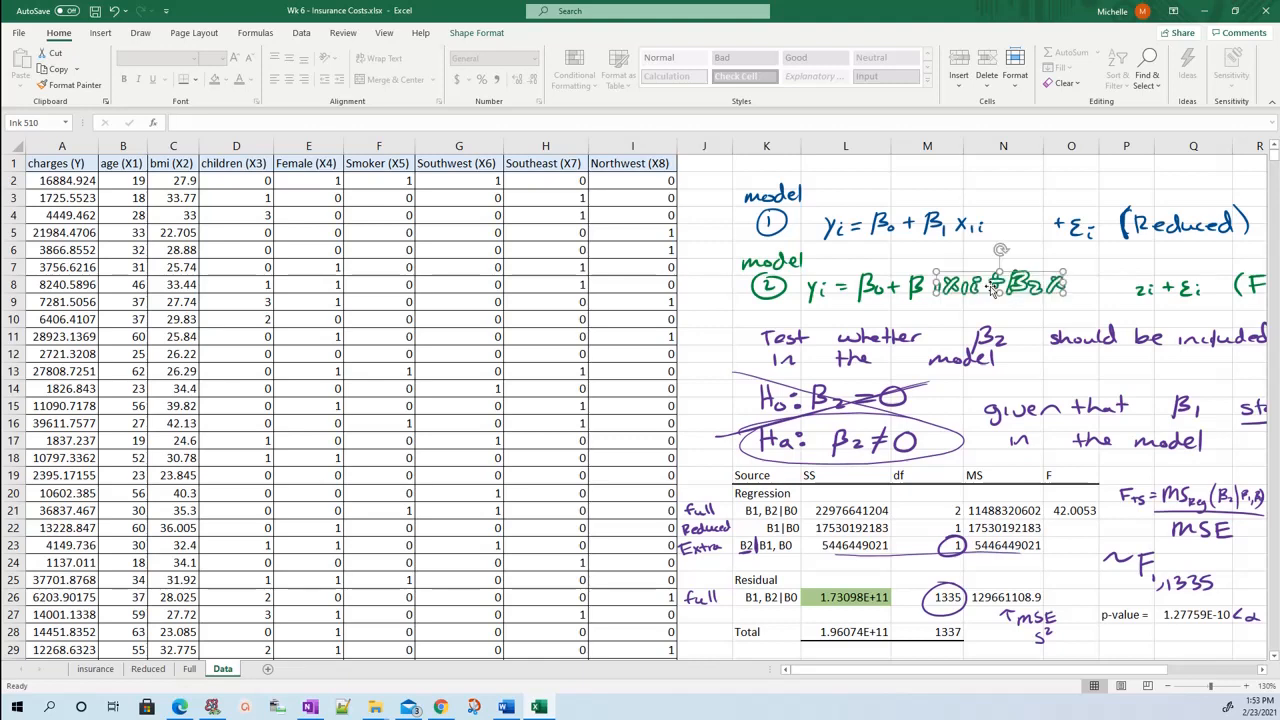
click(1165, 290)
drag(1165, 290, 1087, 295)
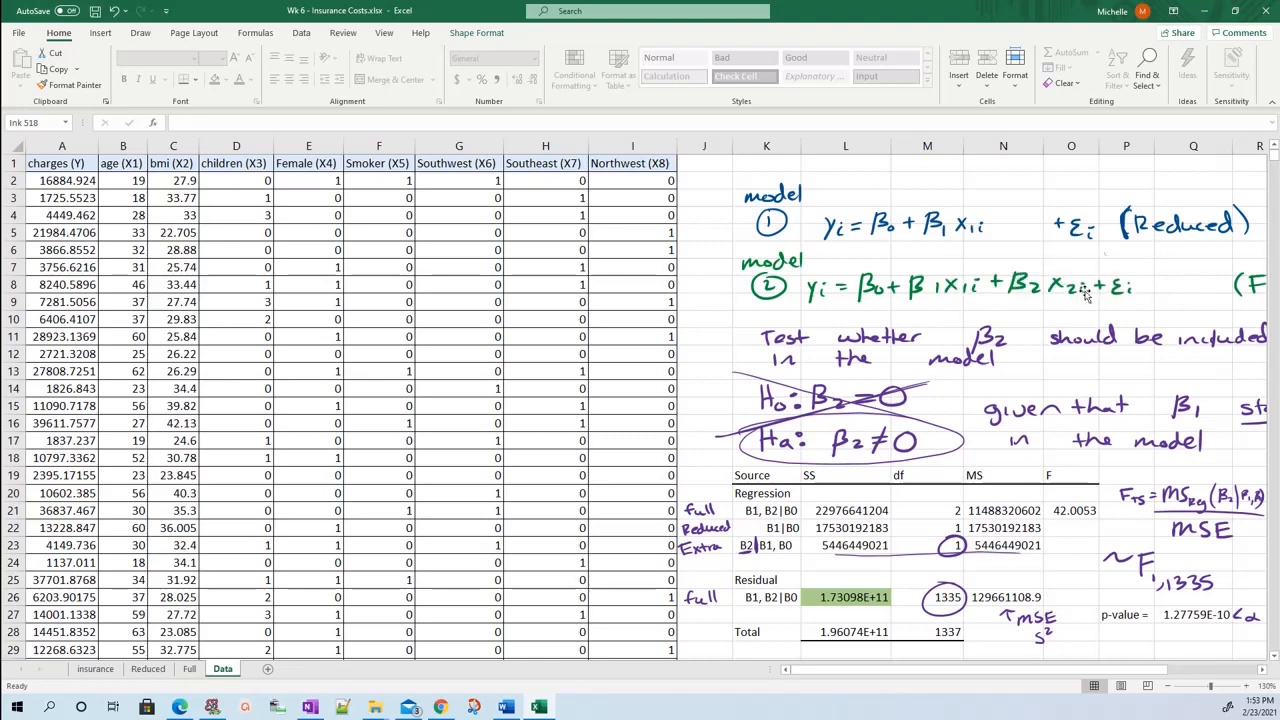
click(1110, 318)
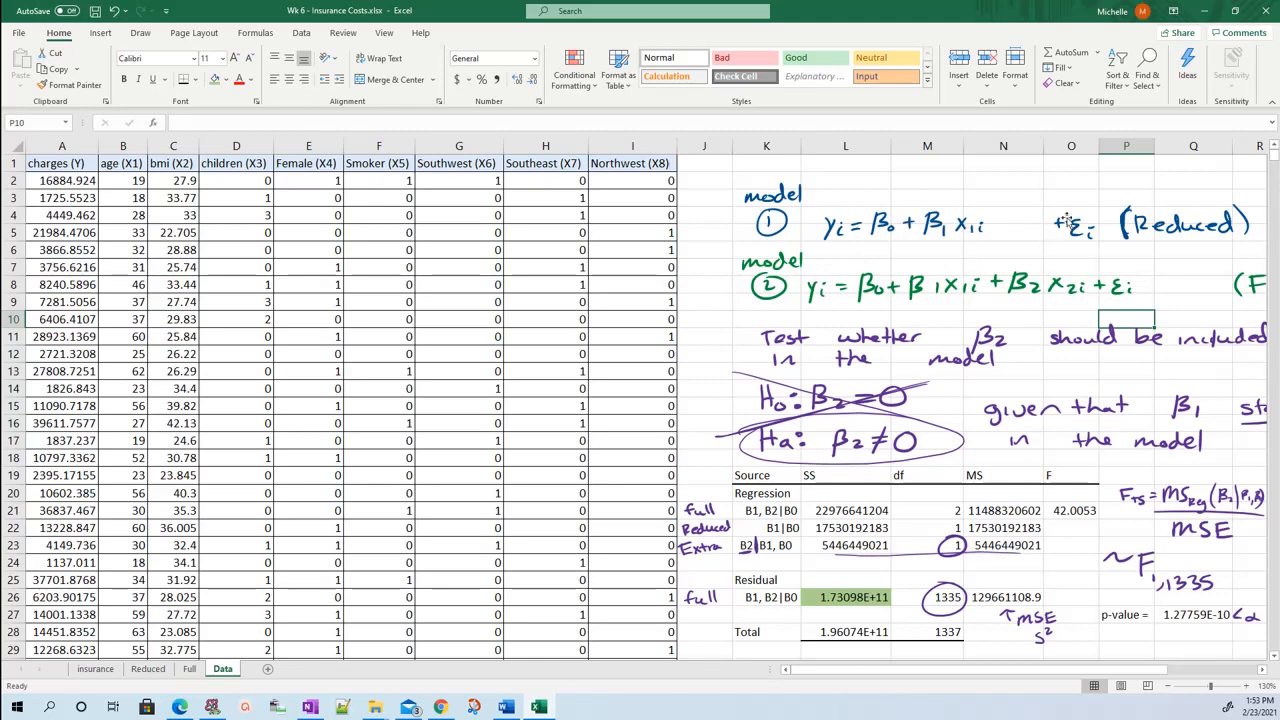
drag(1071, 230, 1012, 230)
click(995, 470)
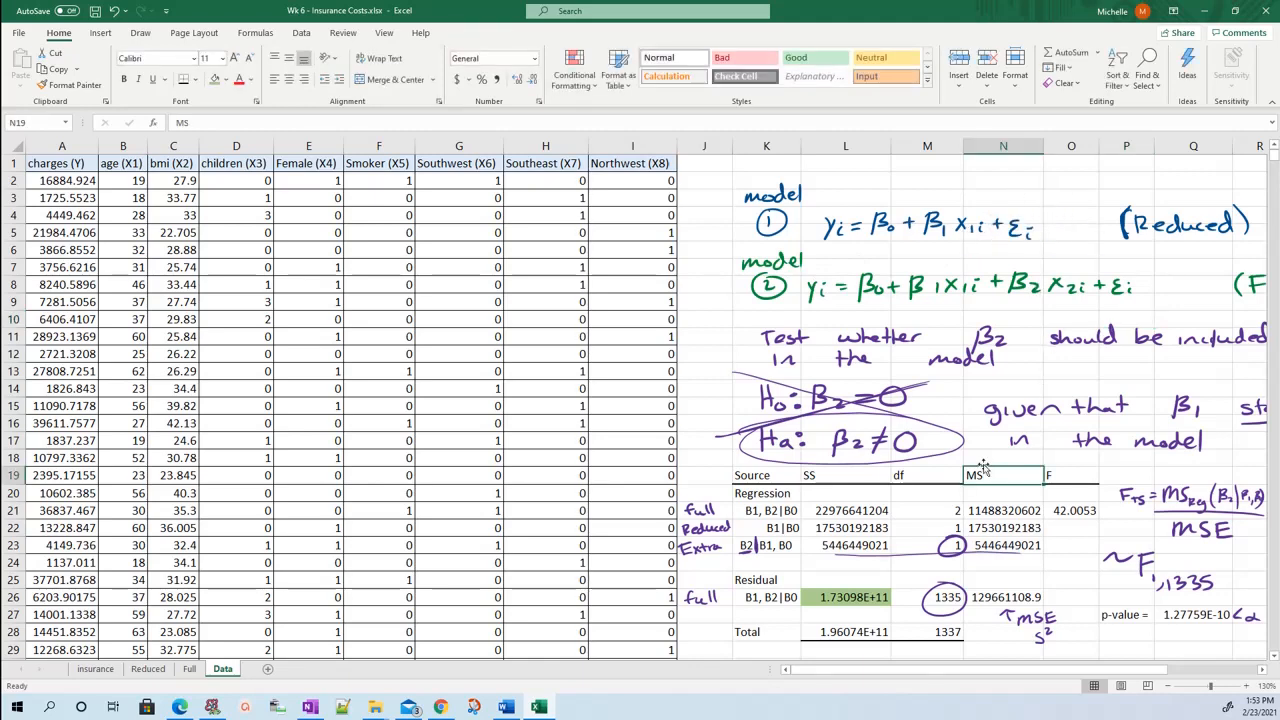
click(886, 438)
click(927, 287)
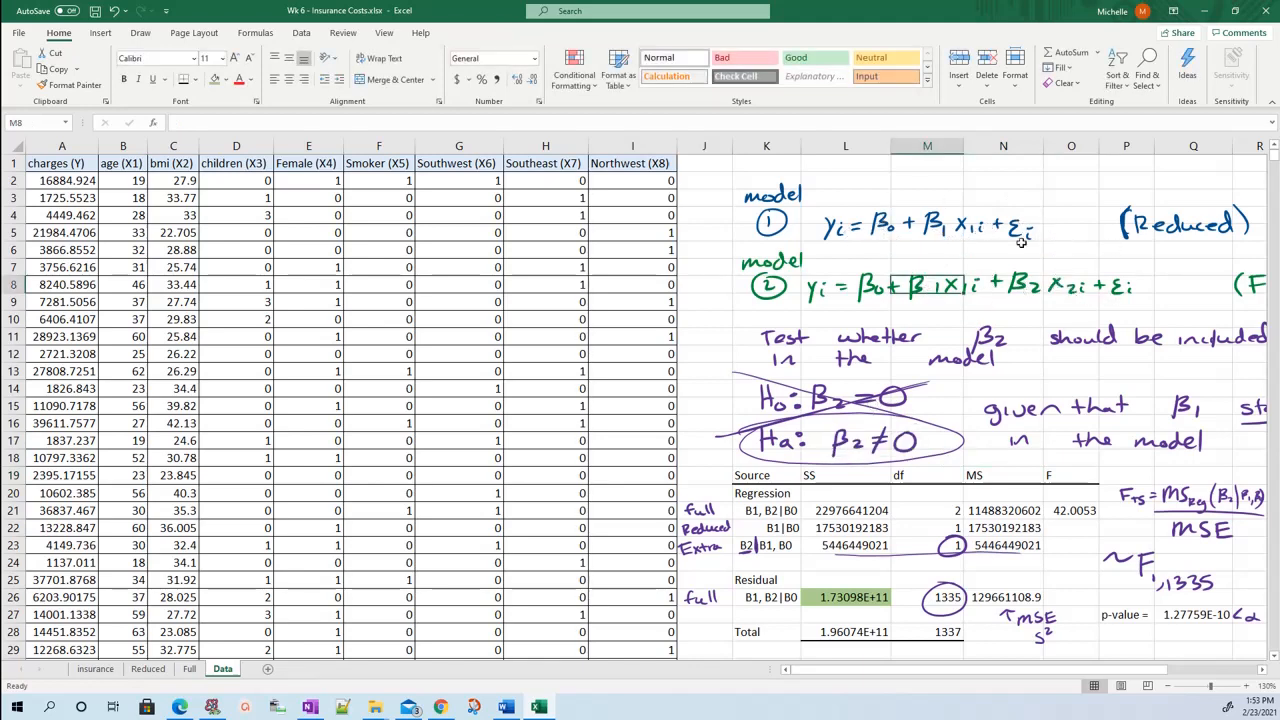
click(1060, 235)
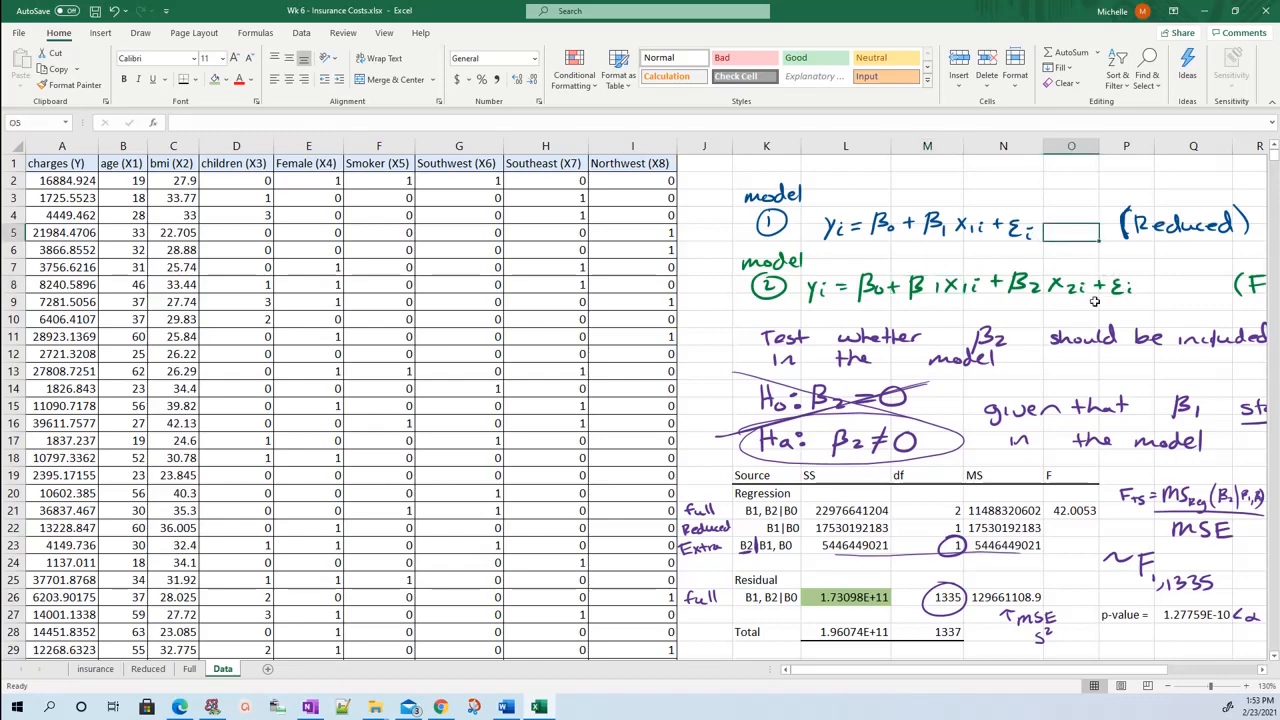